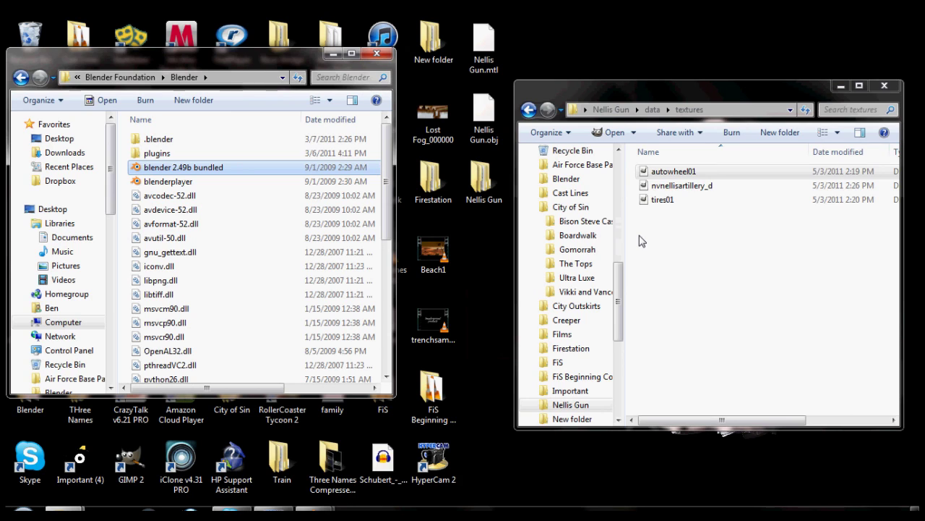
Get the Blender program folder window out of the way and open the meshes folder of the 4Aces FNV No Compression Meshes data.
{"action": "left_click", "coordinate": [480, 96]}
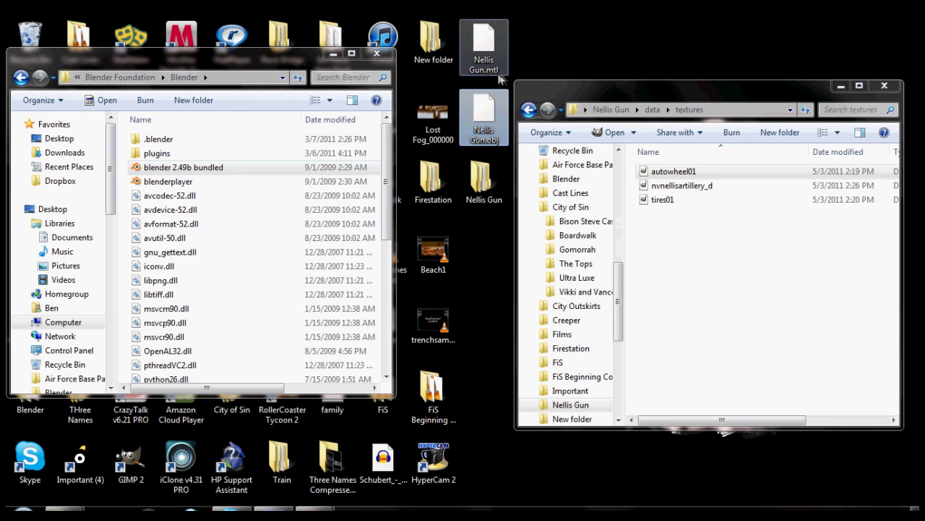
{"action": "left_click", "coordinate": [333, 56]}
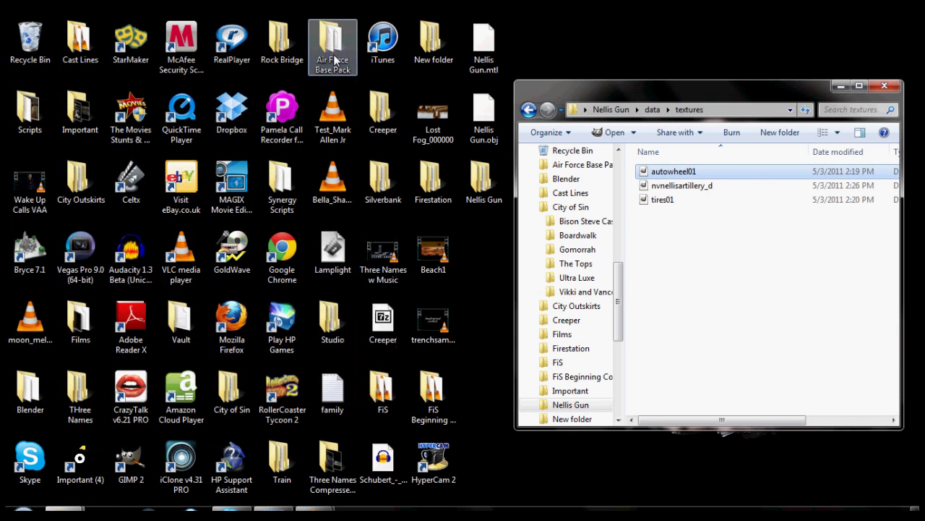
{"action": "double_click", "coordinate": [27, 391]}
{"action": "double_click", "coordinate": [227, 158]}
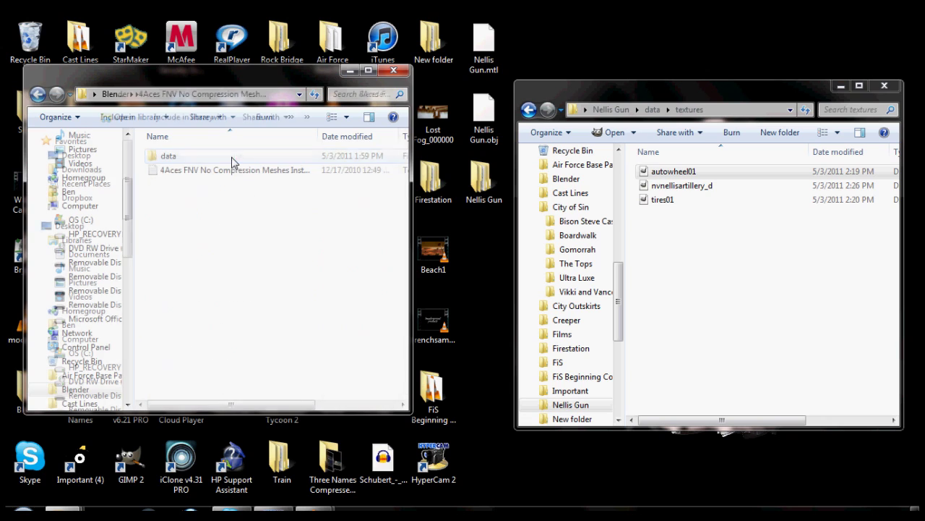
{"action": "double_click", "coordinate": [173, 156]}
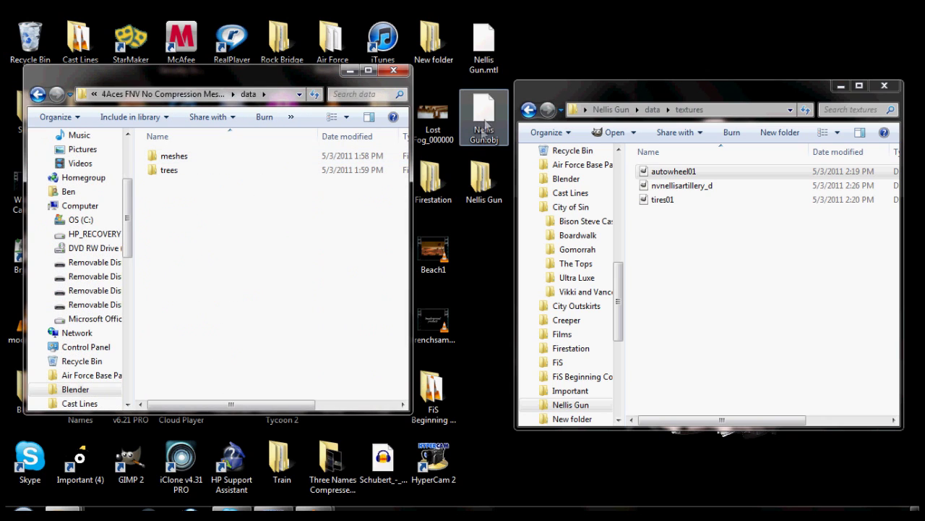
{"action": "double_click", "coordinate": [189, 157]}
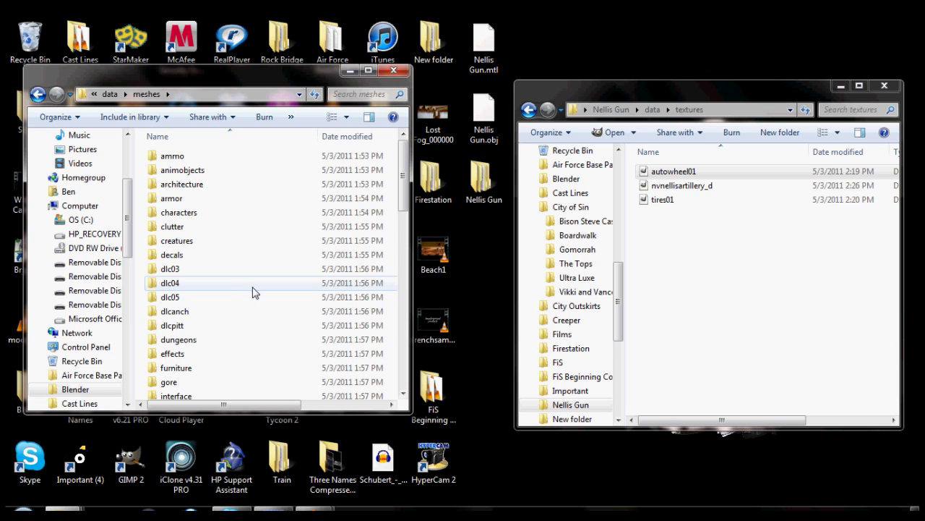
Browse the meshes folders and open concretedividers02 from dungeons\cartunnel in NifSkope.
{"action": "scroll", "coordinate": [253, 296], "scroll_direction": "down", "scroll_amount": 10}
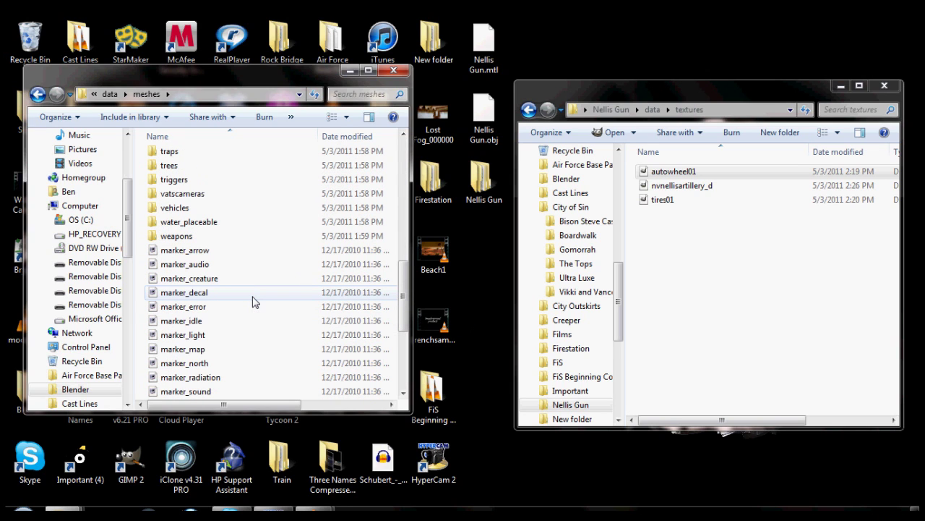
{"action": "scroll", "coordinate": [253, 301], "scroll_direction": "up", "scroll_amount": 3}
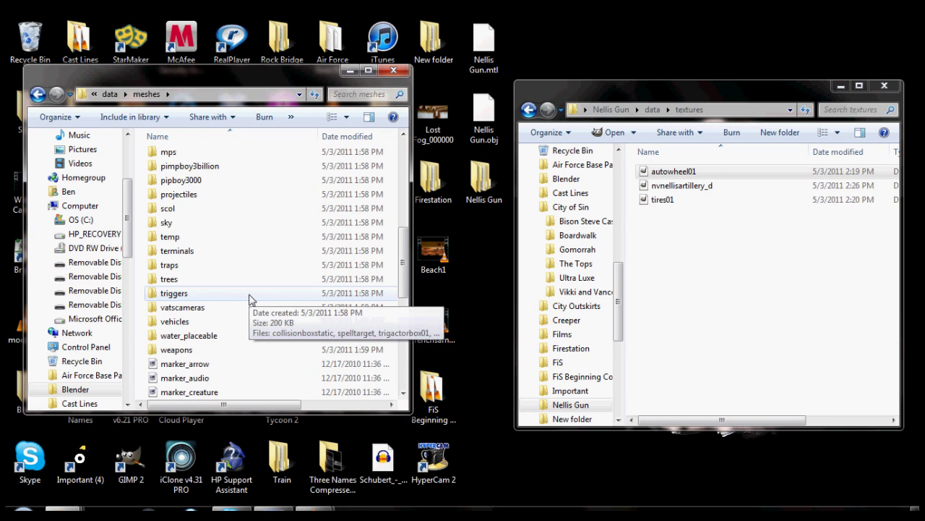
{"action": "scroll", "coordinate": [225, 289], "scroll_direction": "down", "scroll_amount": 5}
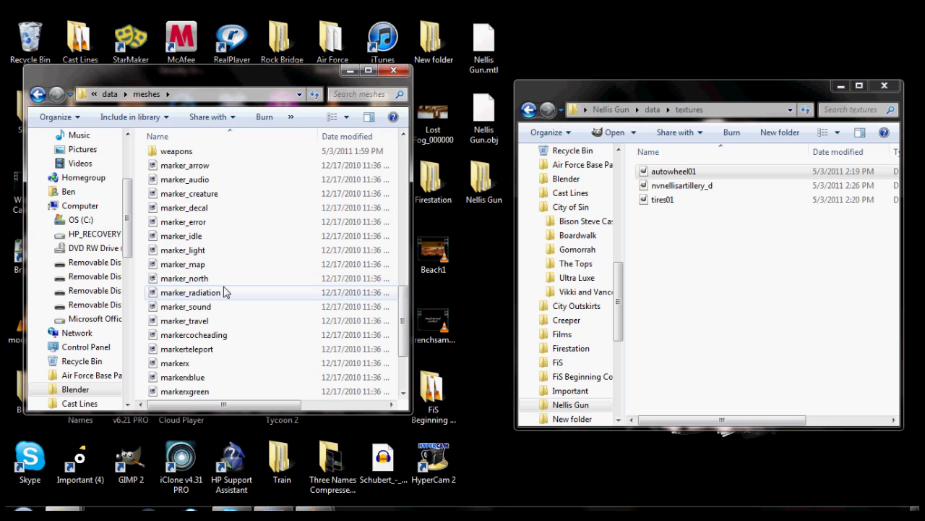
{"action": "scroll", "coordinate": [227, 244], "scroll_direction": "up", "scroll_amount": 7}
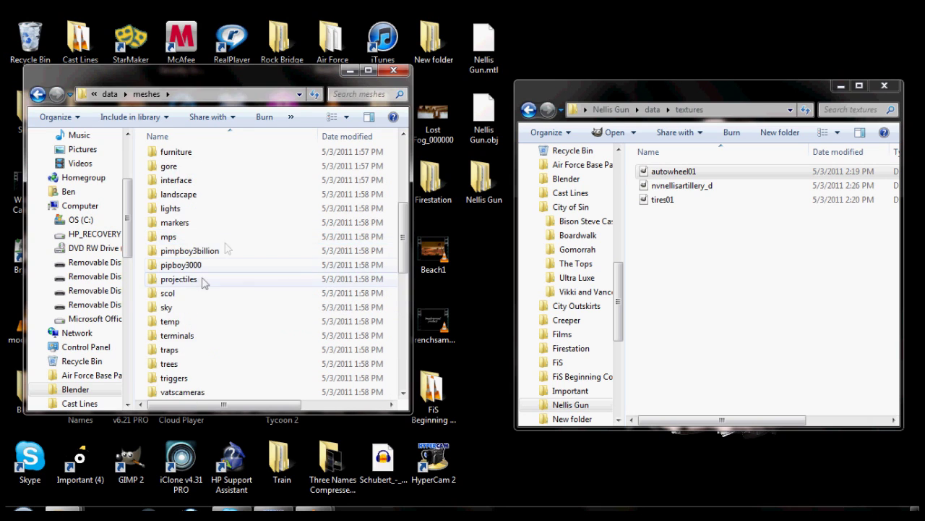
{"action": "double_click", "coordinate": [190, 209]}
{"action": "double_click", "coordinate": [205, 182]}
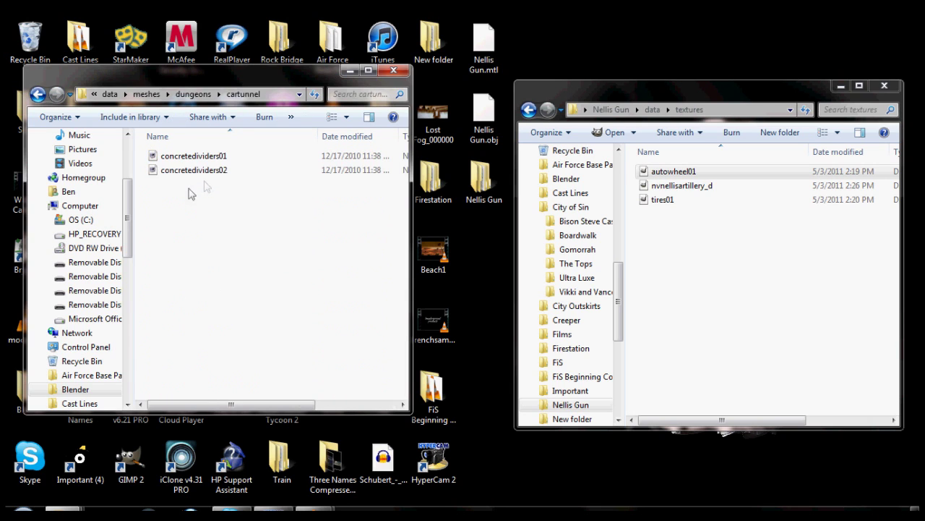
{"action": "double_click", "coordinate": [197, 171]}
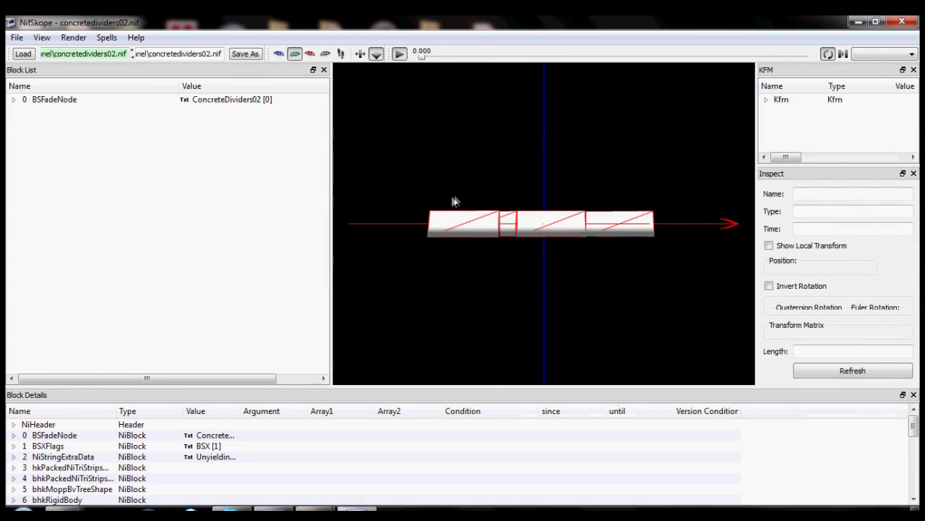
Examine the concrete dividers model from another angle, check the file export options, and close NifSkope.
{"action": "left_click_drag", "start_coordinate": [452, 201], "coordinate": [300, 233]}
{"action": "left_click", "coordinate": [16, 37]}
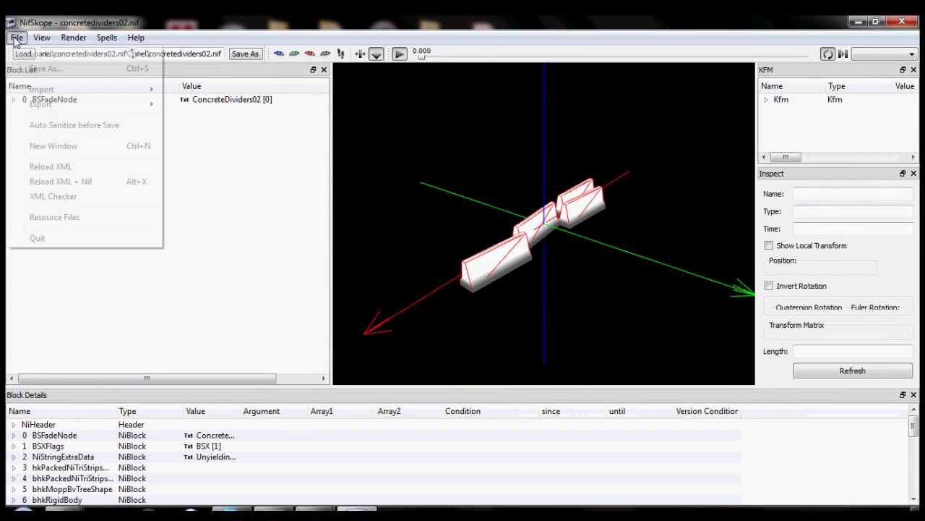
{"action": "mouse_move", "coordinate": [45, 111]}
{"action": "left_click", "coordinate": [906, 23]}
{"action": "left_click", "coordinate": [902, 23]}
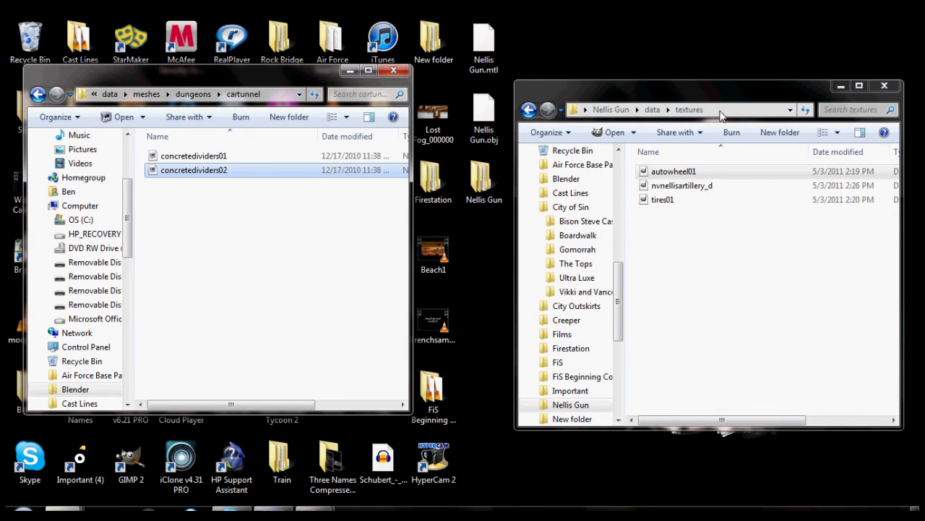
Replace the open textures window with the Nellis Gun folder and look inside its data\meshes folder.
{"action": "left_click", "coordinate": [885, 85]}
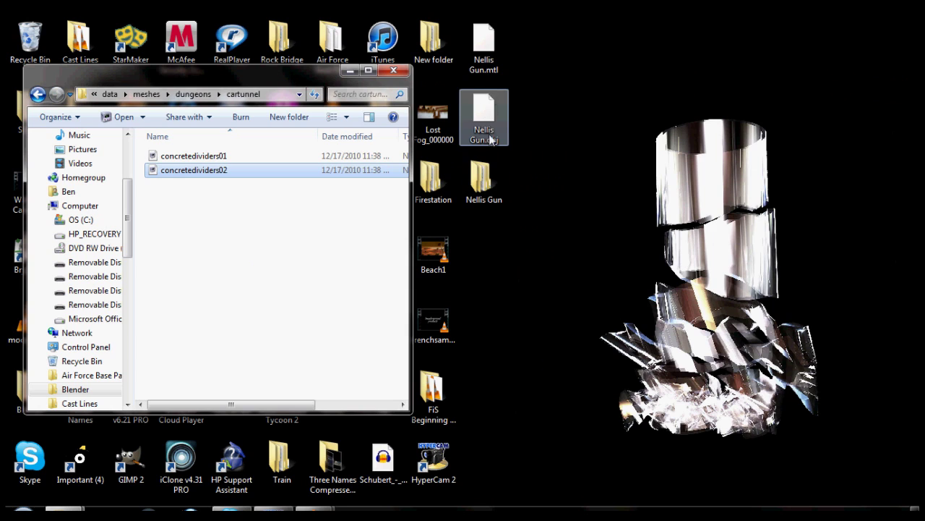
{"action": "double_click", "coordinate": [481, 181]}
{"action": "left_click_drag", "start_coordinate": [301, 83], "coordinate": [642, 88]}
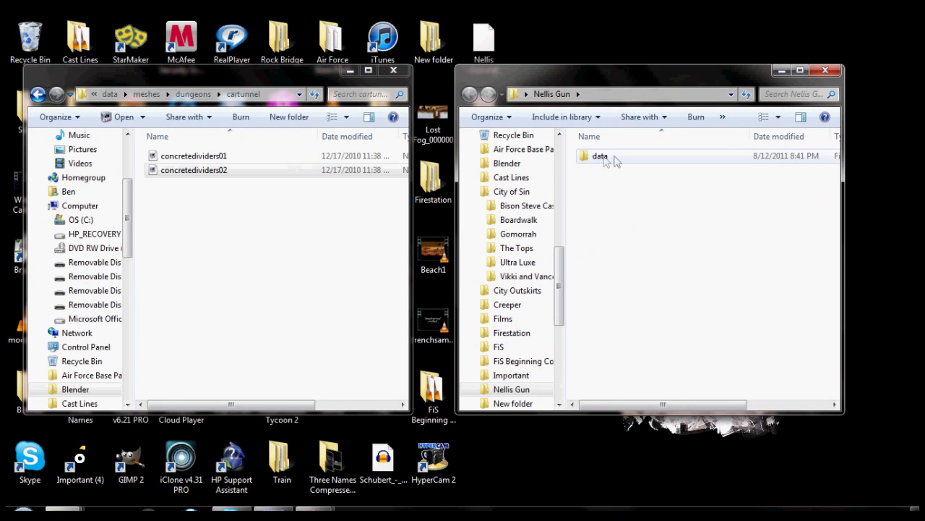
{"action": "left_click_drag", "start_coordinate": [636, 85], "coordinate": [772, 100]}
{"action": "double_click", "coordinate": [739, 169]}
{"action": "double_click", "coordinate": [748, 171]}
{"action": "left_click", "coordinate": [603, 106]}
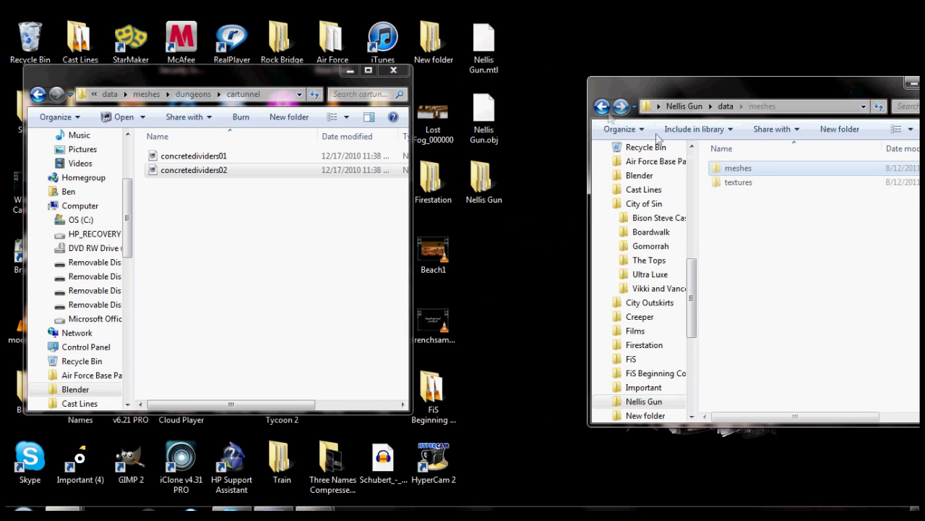
Look at the texture files in the Nellis Gun data\textures folder, then close both folder windows.
{"action": "double_click", "coordinate": [736, 184]}
{"action": "left_click_drag", "start_coordinate": [765, 230], "coordinate": [758, 163]}
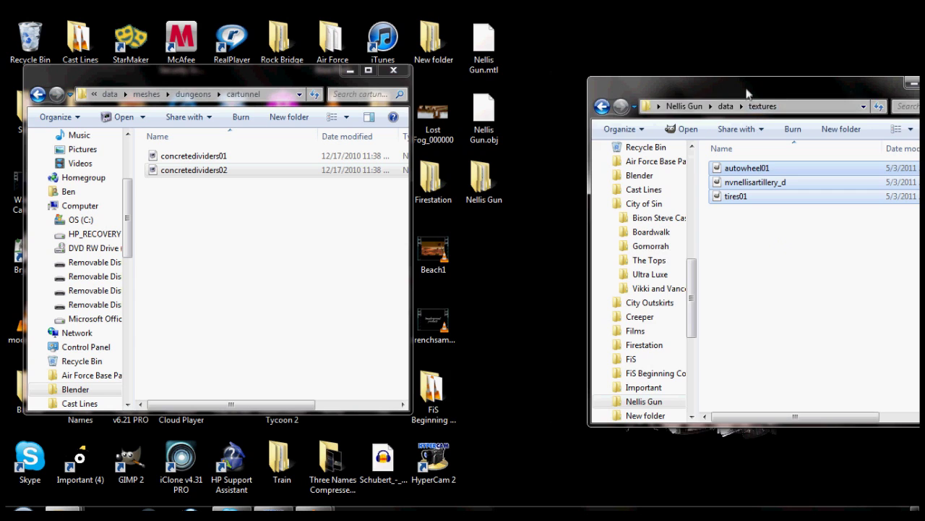
{"action": "left_click_drag", "start_coordinate": [748, 93], "coordinate": [510, 86]}
{"action": "left_click", "coordinate": [720, 75]}
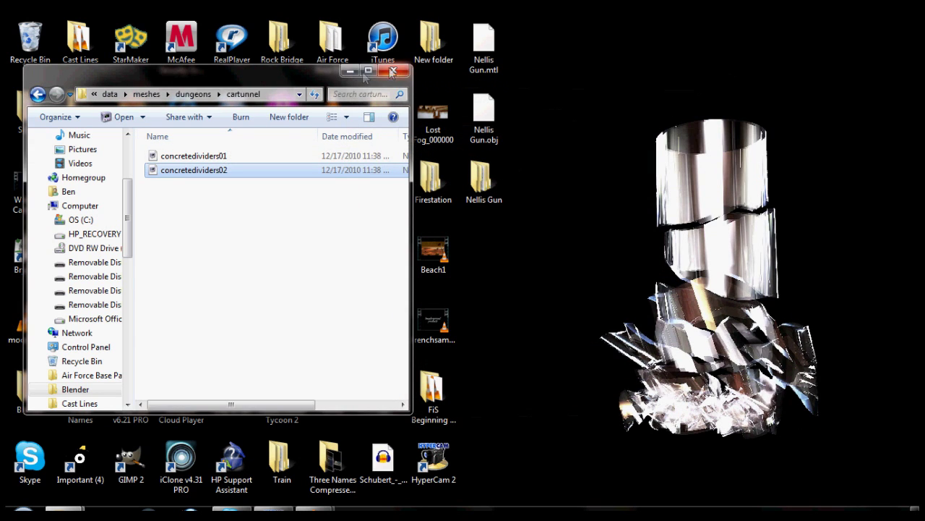
{"action": "left_click", "coordinate": [393, 70]}
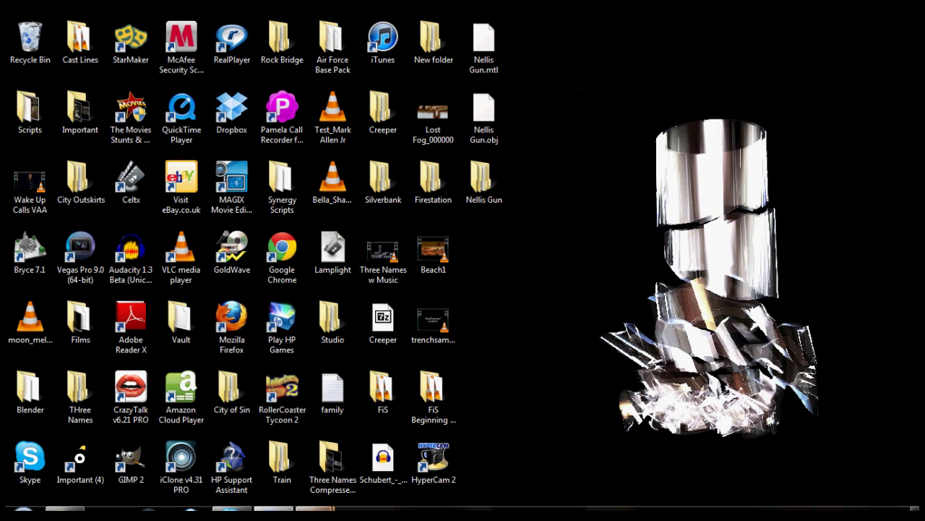
Switch to Blender and start a Wavefront (.obj) import.
{"action": "mouse_move", "coordinate": [316, 509]}
{"action": "left_click", "coordinate": [353, 419]}
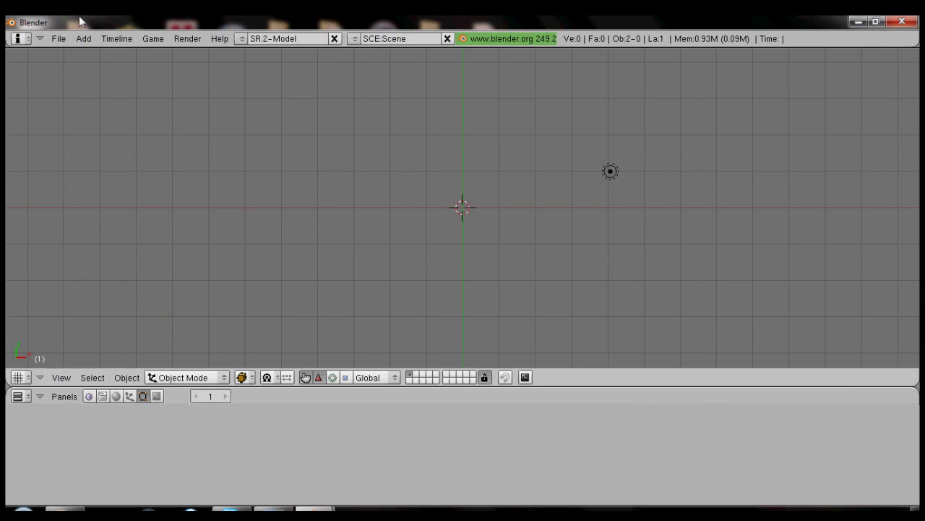
{"action": "left_click", "coordinate": [64, 43]}
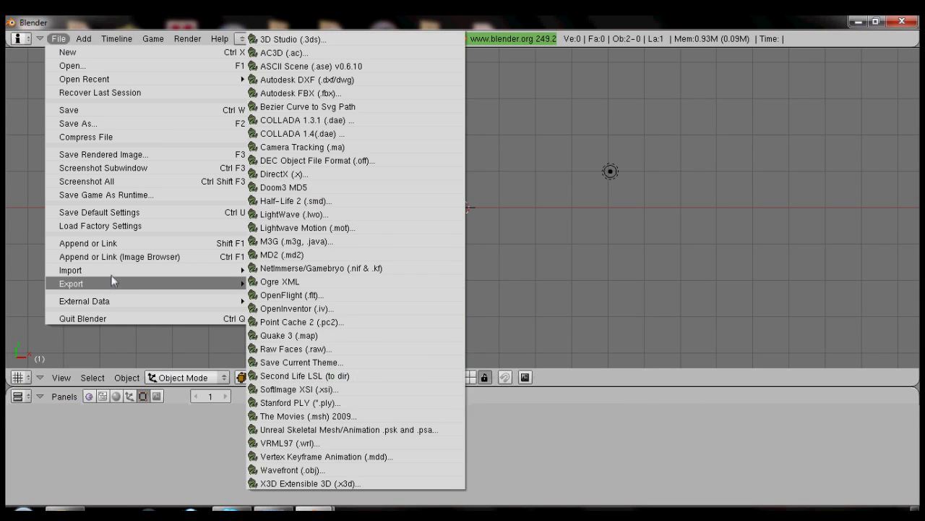
{"action": "mouse_move", "coordinate": [105, 272]}
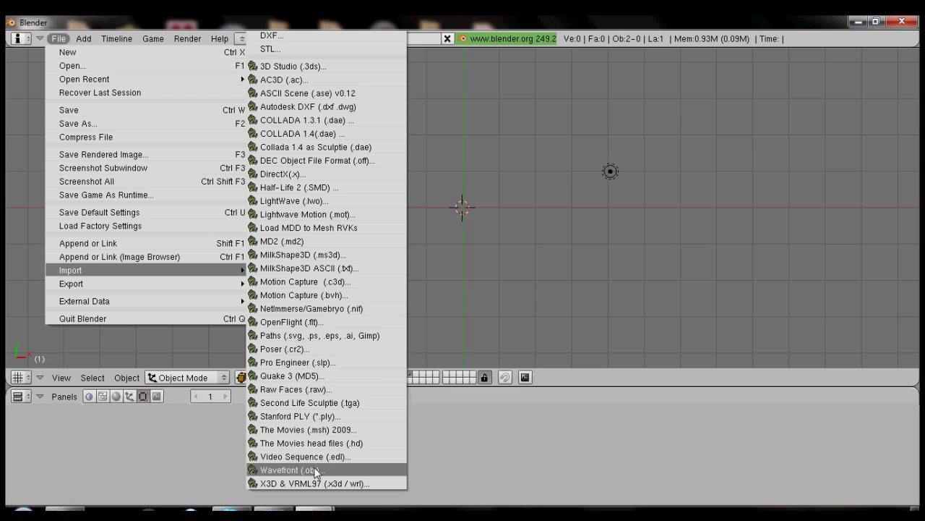
{"action": "left_click", "coordinate": [293, 469]}
Import Nellis Gun.obj from the account's Desktop folder with objects separated by material and the -X90 rotation.
{"action": "left_click", "coordinate": [24, 68]}
{"action": "left_click", "coordinate": [24, 68]}
{"action": "left_click", "coordinate": [24, 68]}
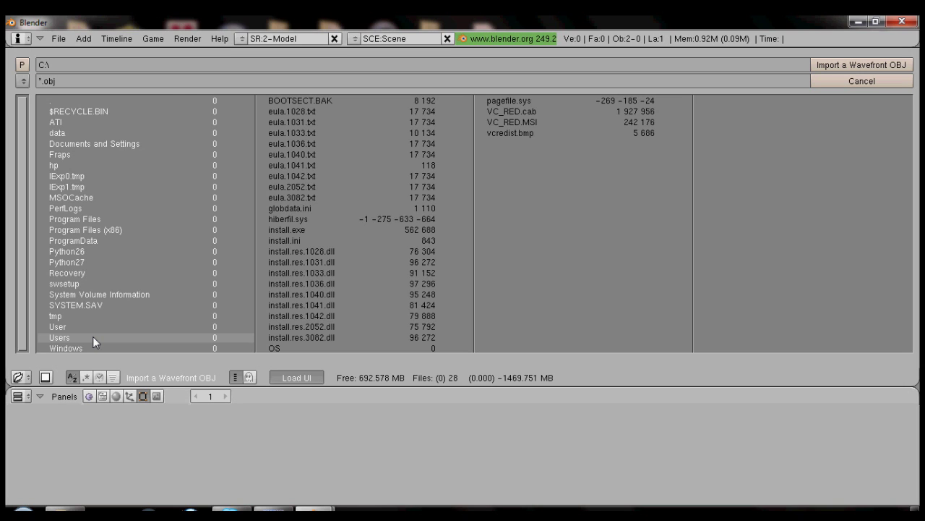
{"action": "left_click", "coordinate": [92, 336]}
{"action": "left_click", "coordinate": [99, 134]}
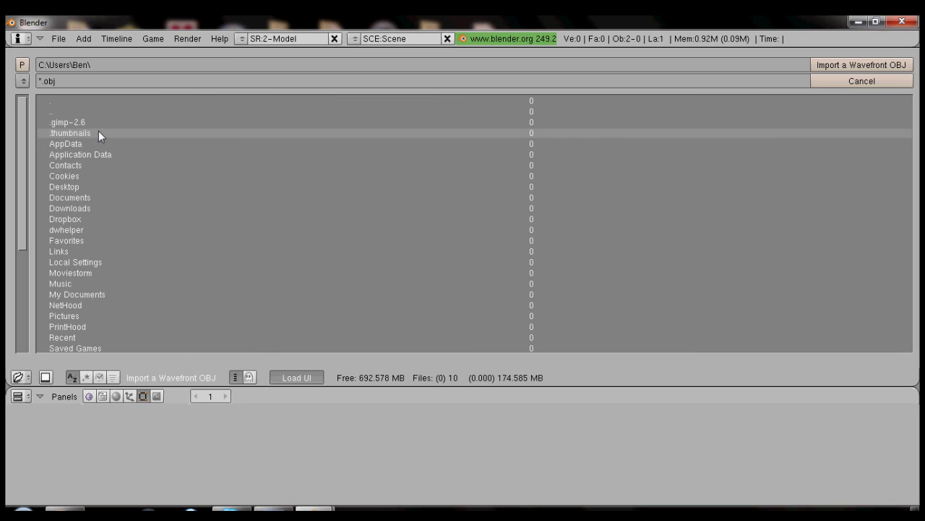
{"action": "left_click", "coordinate": [88, 187]}
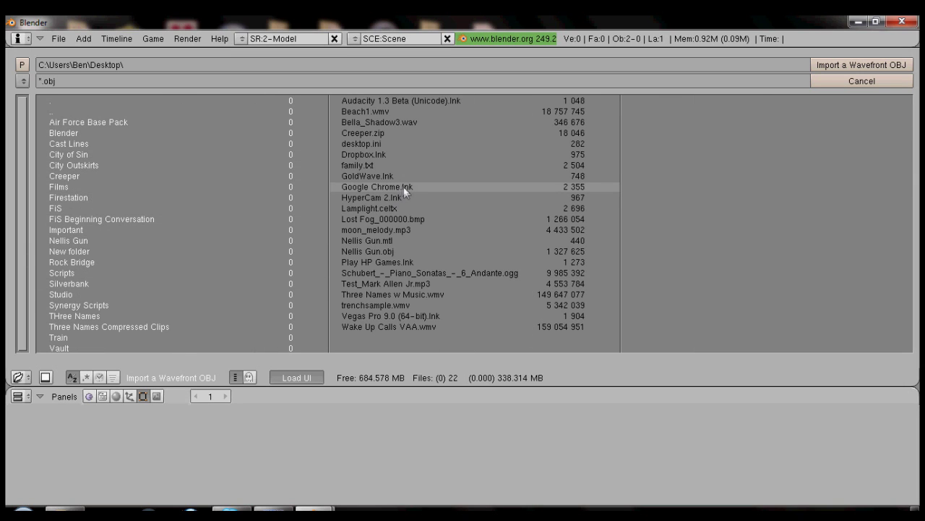
{"action": "left_click", "coordinate": [388, 252]}
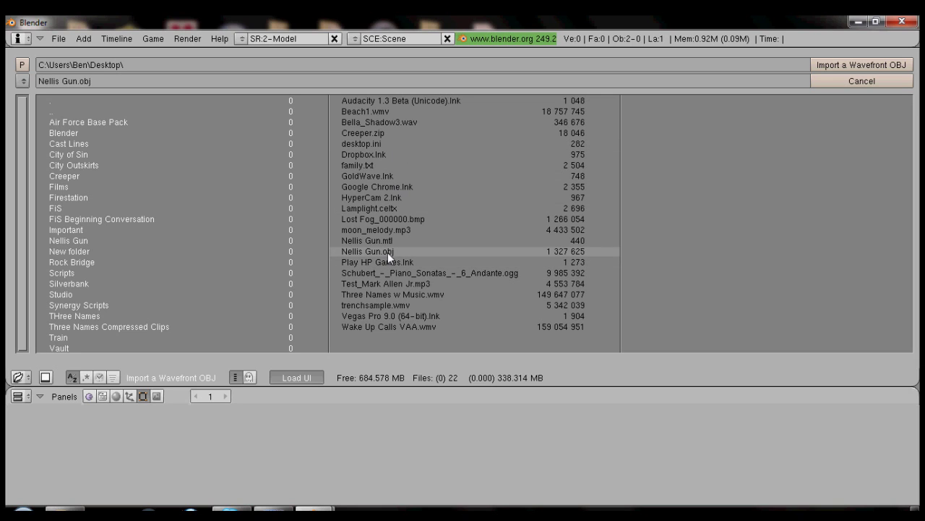
{"action": "left_click", "coordinate": [840, 64]}
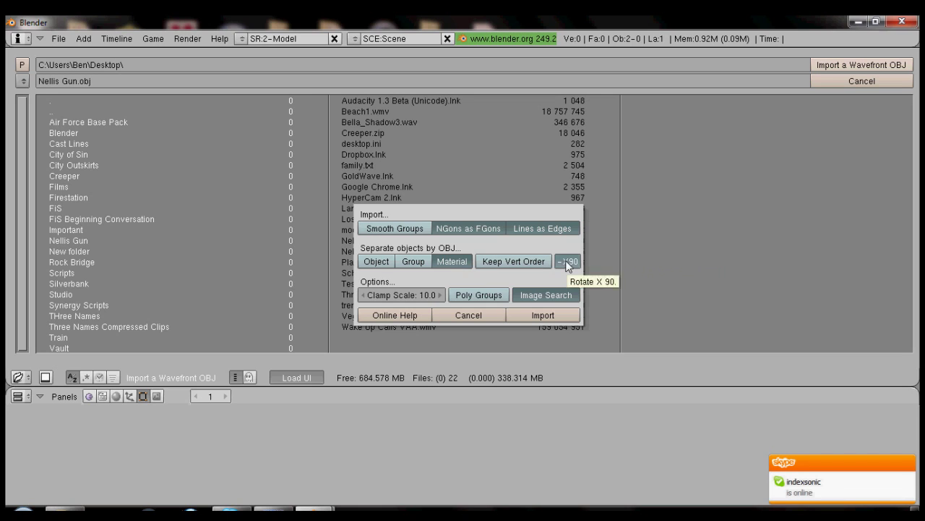
{"action": "left_click", "coordinate": [543, 316]}
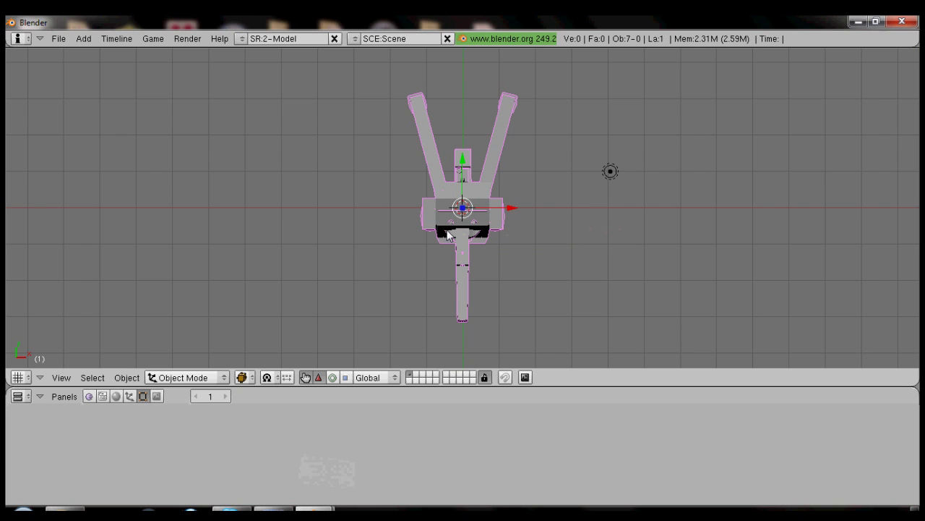
Delete the collision mesh enclosing the imported gun and select the flat outlined piece beneath the wheel.
{"action": "middle_click_drag", "start_coordinate": [491, 267], "coordinate": [412, 202]}
{"action": "scroll", "coordinate": [356, 217], "scroll_direction": "up", "scroll_amount": 2}
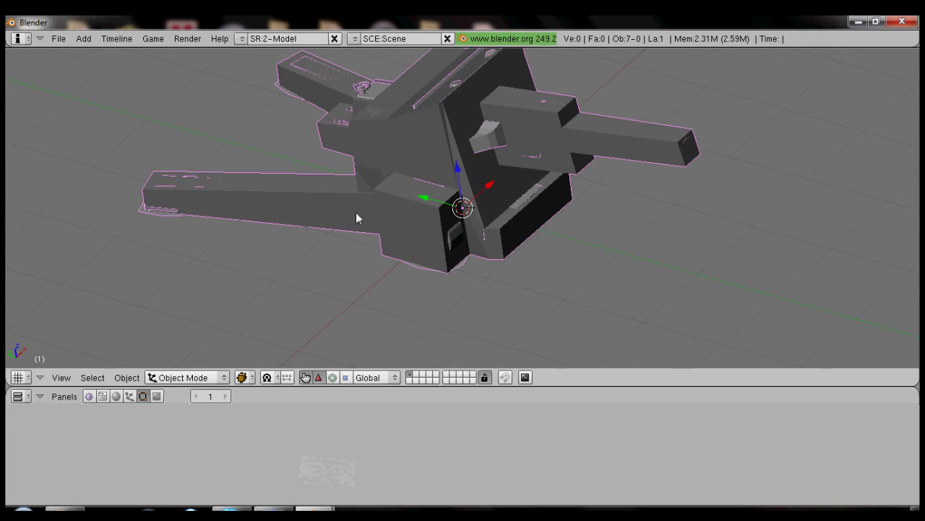
{"action": "right_click", "coordinate": [394, 228]}
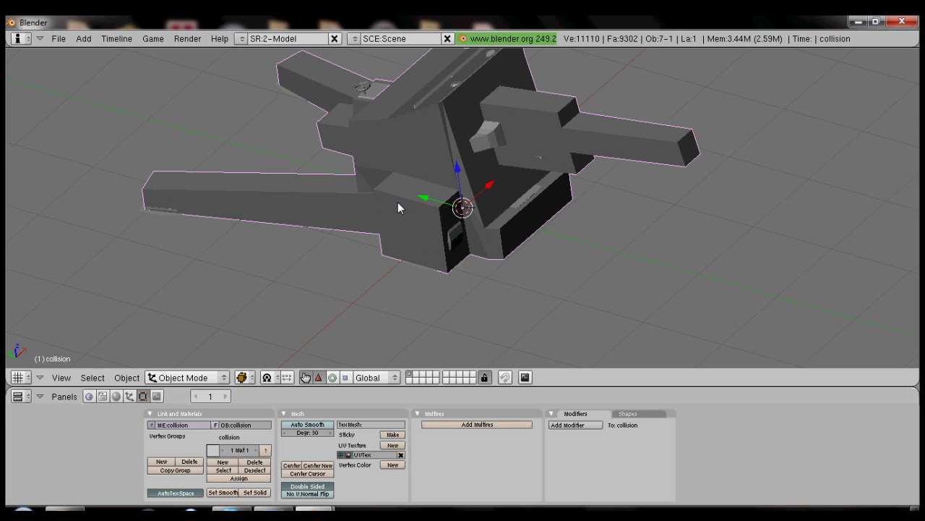
{"action": "key", "text": "x"}
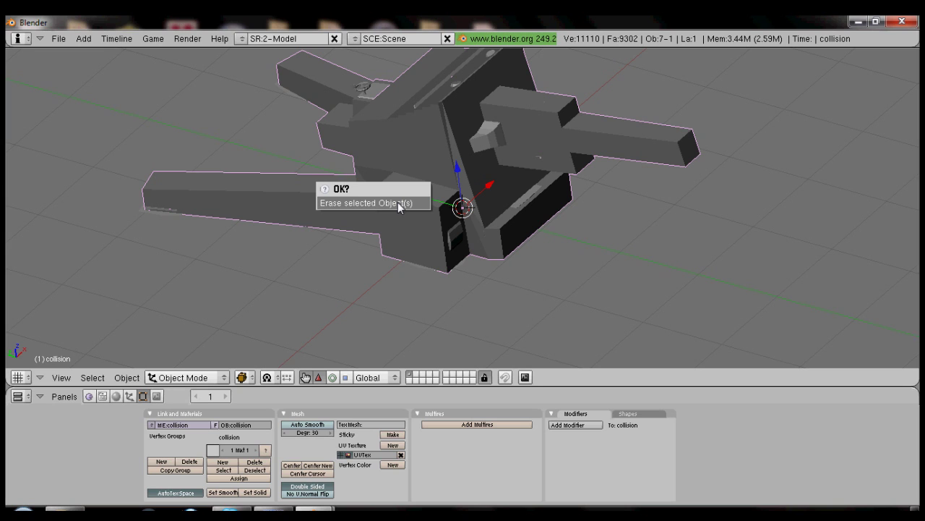
{"action": "left_click", "coordinate": [398, 201]}
{"action": "right_click", "coordinate": [463, 261]}
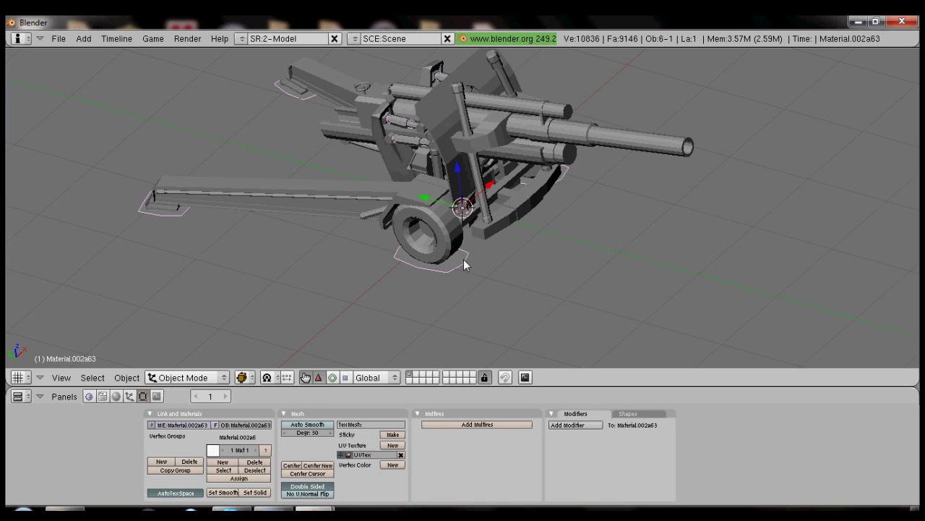
Split the 3D view into two side-by-side areas and turn the new one into an Outliner.
{"action": "right_click", "coordinate": [550, 387]}
{"action": "left_click", "coordinate": [550, 384]}
{"action": "left_click", "coordinate": [552, 371]}
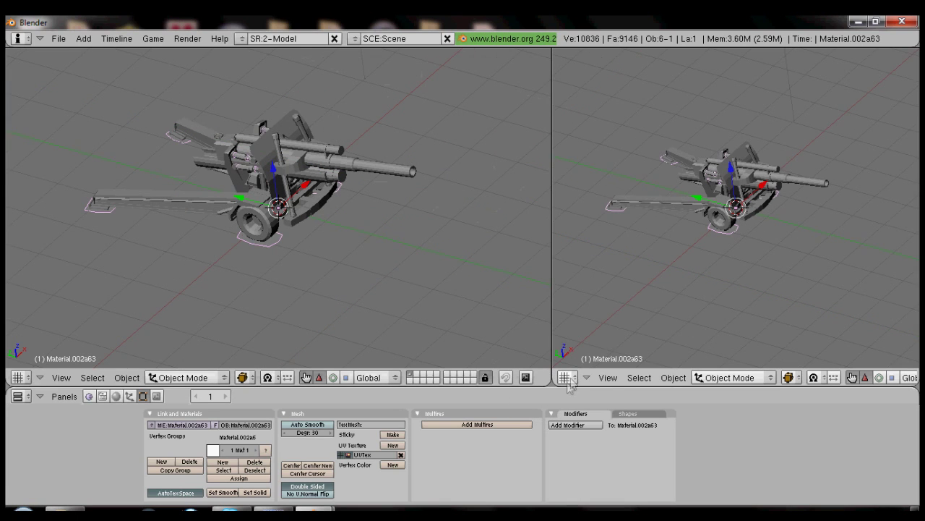
{"action": "left_click", "coordinate": [566, 377]}
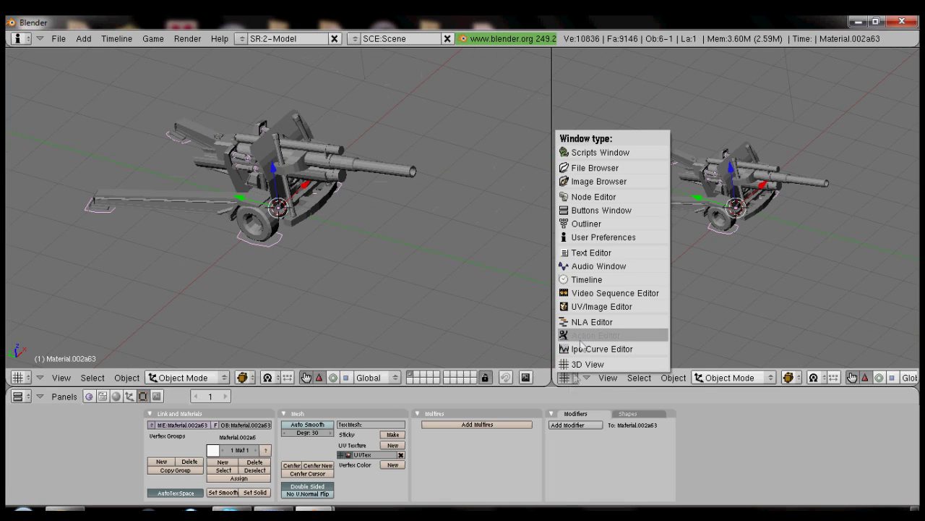
{"action": "left_click", "coordinate": [576, 224]}
Delete the camera and the lamp from the scene through the Outliner.
{"action": "left_click", "coordinate": [612, 93]}
{"action": "key", "text": "x"}
{"action": "left_click", "coordinate": [448, 147]}
{"action": "left_click", "coordinate": [592, 93]}
{"action": "key", "text": "x"}
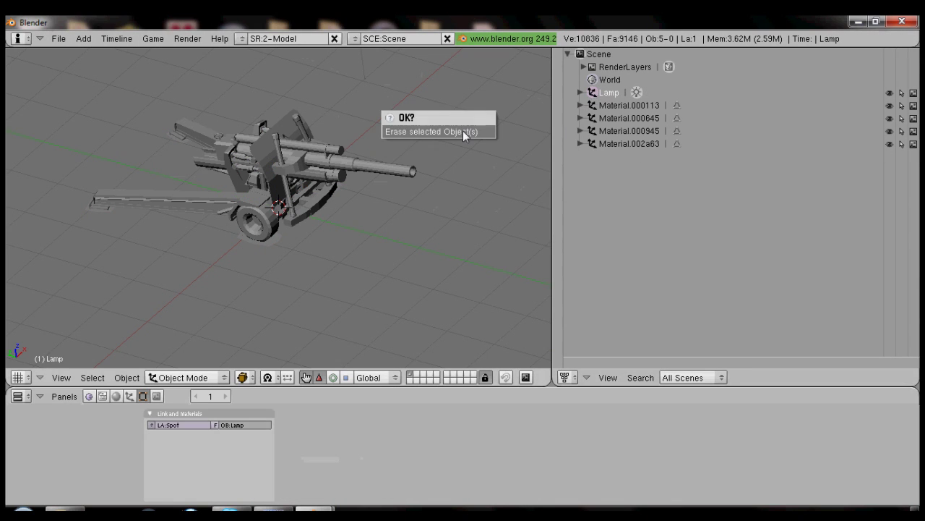
{"action": "left_click", "coordinate": [463, 131]}
Expand the object hierarchies in the Outliner and delete the flat Material.002a63 object beneath the gun.
{"action": "key", "text": "shift+a"}
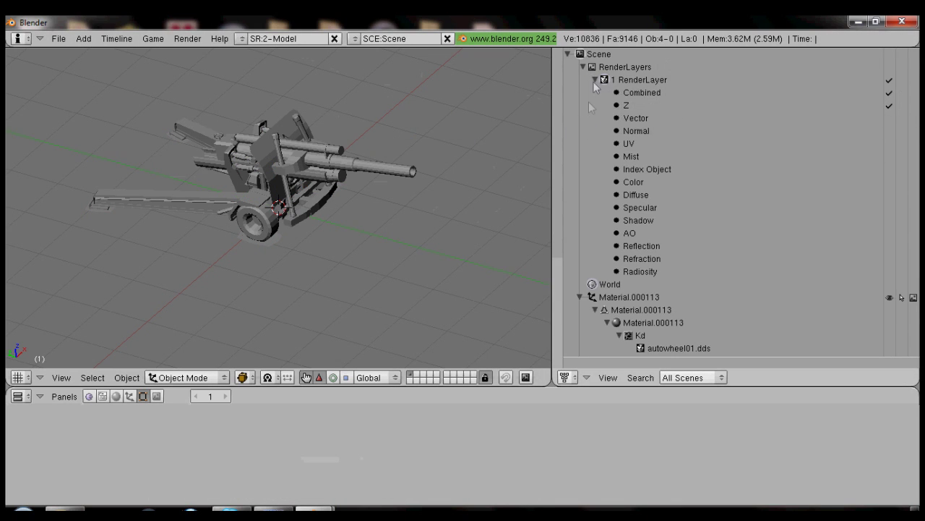
{"action": "left_click", "coordinate": [583, 66]}
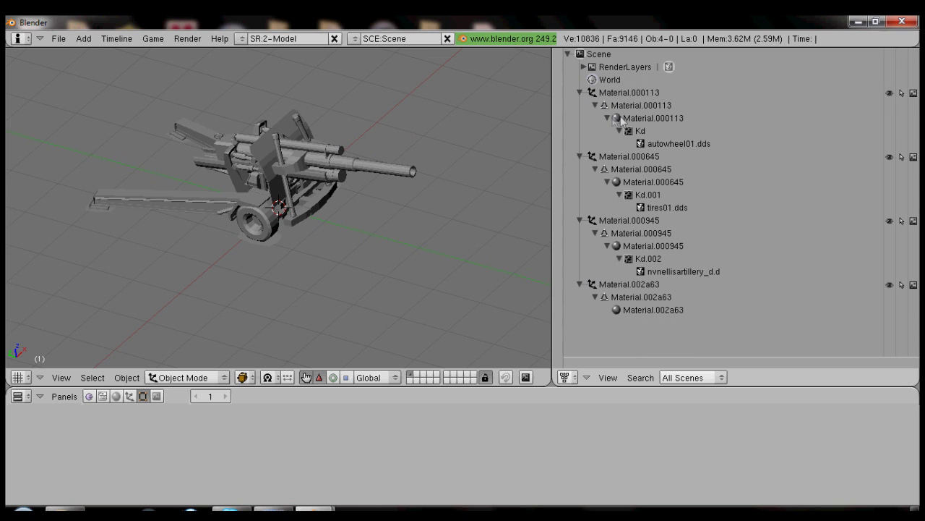
{"action": "scroll", "coordinate": [451, 147], "scroll_direction": "down", "scroll_amount": 4}
{"action": "middle_click_drag", "start_coordinate": [373, 222], "coordinate": [238, 253]}
{"action": "scroll", "coordinate": [289, 242], "scroll_direction": "up", "scroll_amount": 8}
{"action": "middle_click_drag", "start_coordinate": [316, 232], "coordinate": [272, 240]}
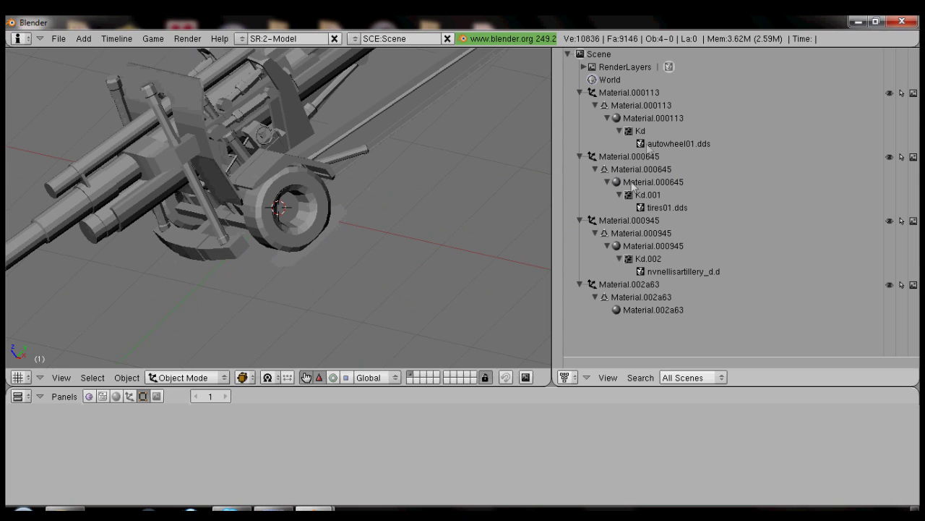
{"action": "left_click", "coordinate": [594, 285]}
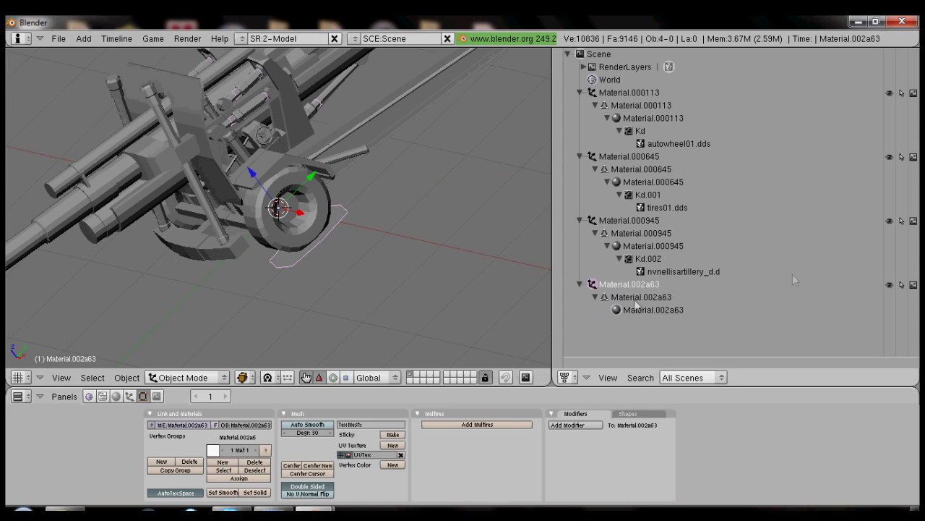
{"action": "key", "text": "x"}
{"action": "left_click", "coordinate": [387, 258]}
Select the wheel hub object Material.000113, enter Edit Mode and replace its imported material with a new one.
{"action": "scroll", "coordinate": [387, 258], "scroll_direction": "down", "scroll_amount": 4}
{"action": "mouse_move", "coordinate": [318, 224]}
{"action": "middle_mouse_down"}
{"action": "mouse_move", "coordinate": [373, 245]}
{"action": "mouse_move", "coordinate": [493, 188]}
{"action": "middle_mouse_up"}
{"action": "scroll", "coordinate": [493, 188], "scroll_direction": "down", "scroll_amount": 3}
{"action": "scroll", "coordinate": [319, 193], "scroll_direction": "up", "scroll_amount": 4}
{"action": "scroll", "coordinate": [217, 188], "scroll_direction": "down", "scroll_amount": 2}
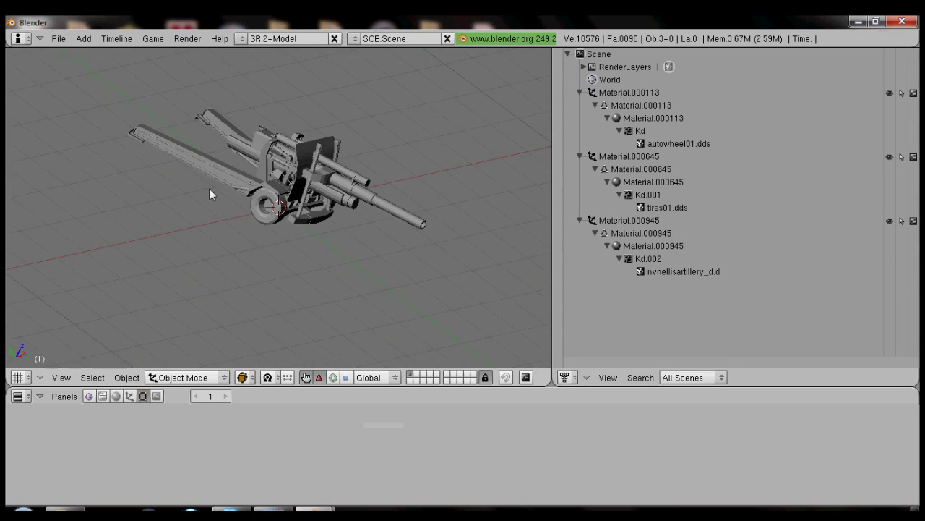
{"action": "middle_click_drag", "start_coordinate": [209, 192], "coordinate": [252, 206]}
{"action": "left_click", "coordinate": [591, 94]}
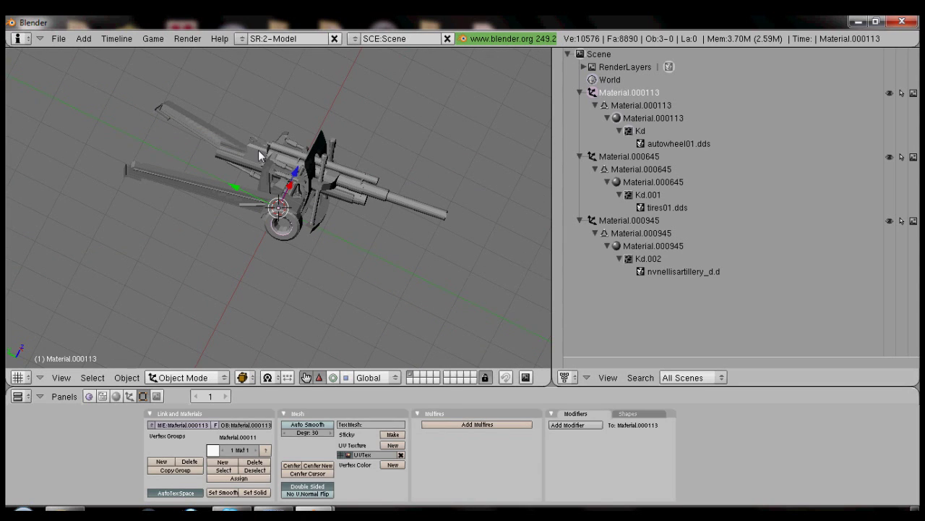
{"action": "key", "text": "Tab"}
{"action": "left_click", "coordinate": [115, 397]}
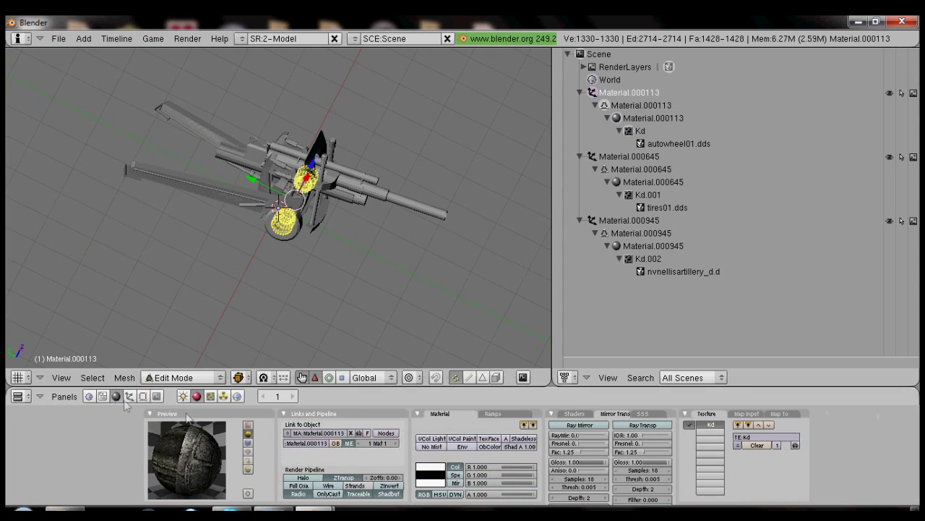
{"action": "left_click", "coordinate": [352, 434]}
{"action": "left_click", "coordinate": [307, 436]}
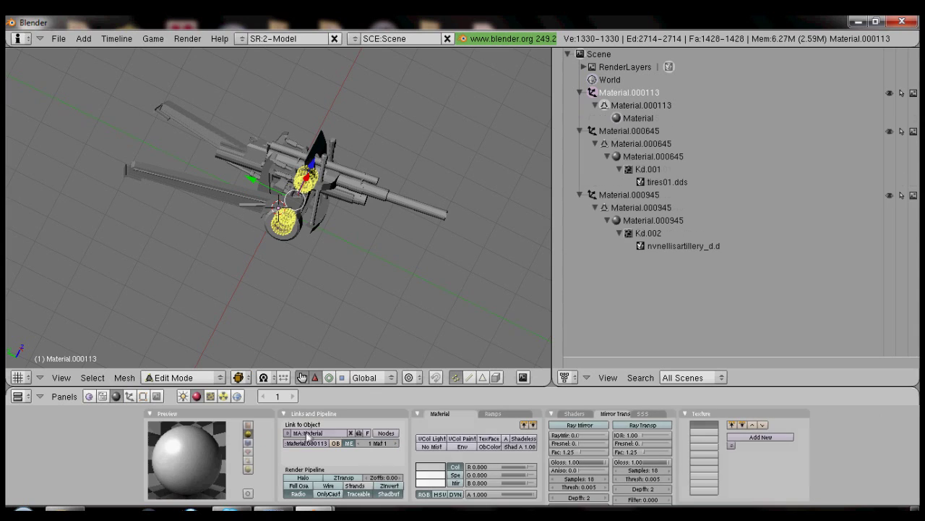
Add a new texture of type Image to the wheel hubs' new material.
{"action": "left_click", "coordinate": [210, 396]}
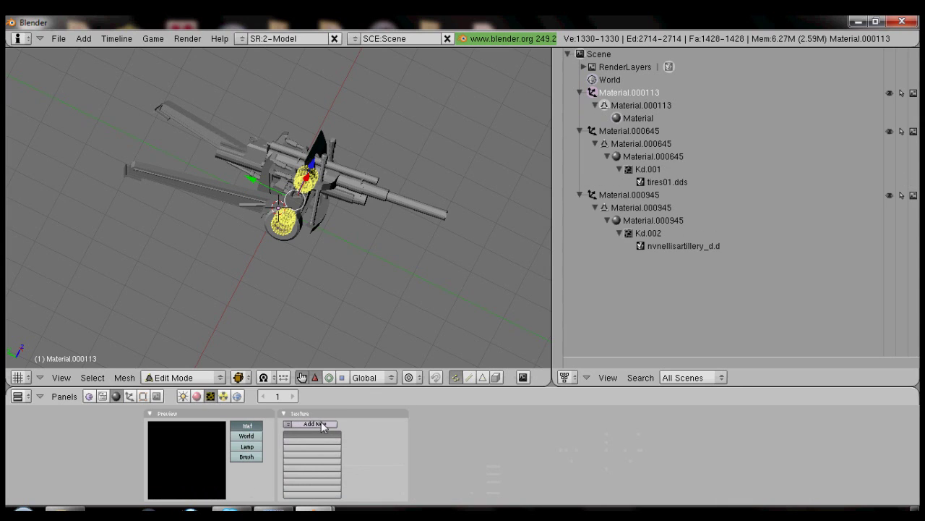
{"action": "left_click", "coordinate": [315, 424]}
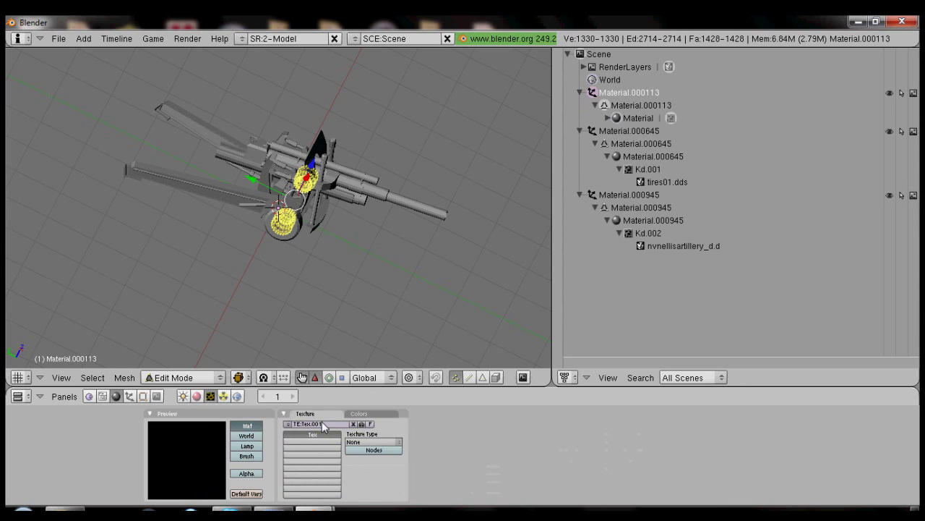
{"action": "left_click", "coordinate": [403, 443]}
{"action": "left_click", "coordinate": [371, 431]}
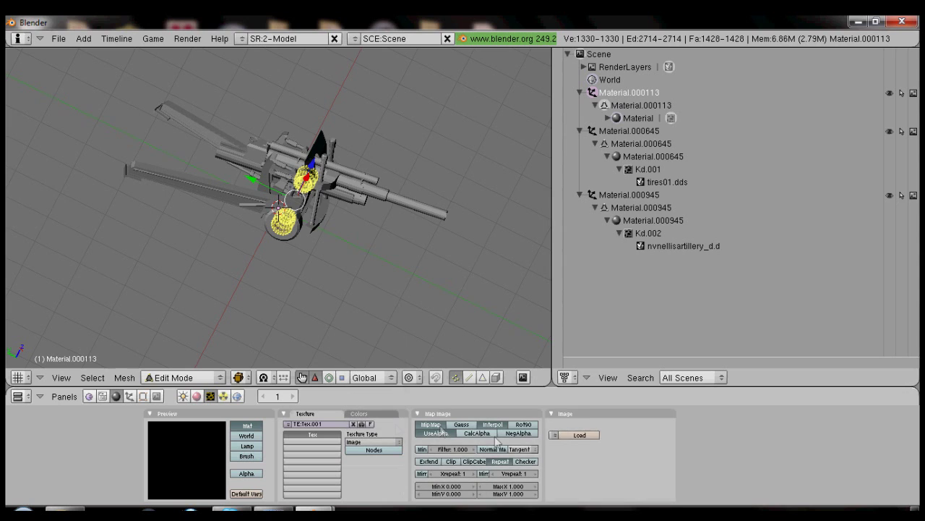
Load autowheel01.dds from the Desktop's Nellis Gun\data\textures folder as the hub texture's image.
{"action": "left_click", "coordinate": [572, 435]}
{"action": "left_click", "coordinate": [22, 65]}
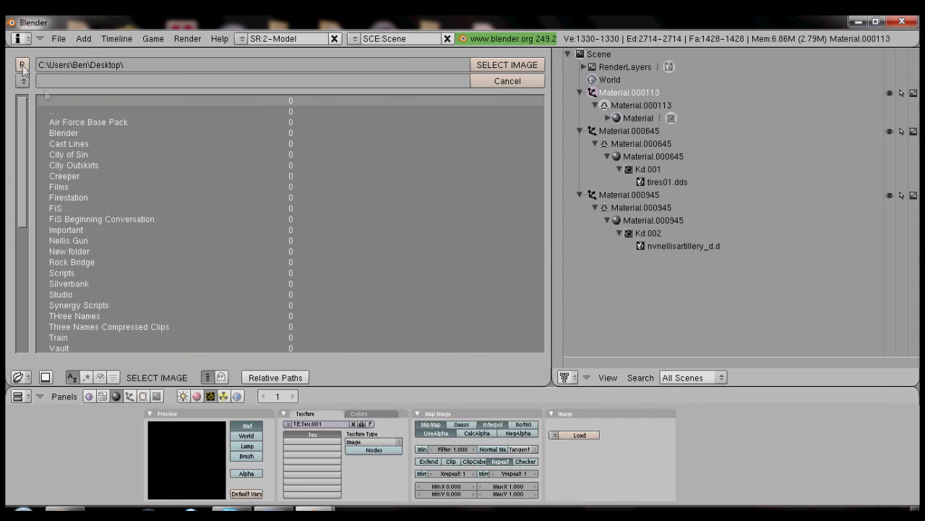
{"action": "left_click", "coordinate": [84, 239]}
{"action": "left_click", "coordinate": [81, 125]}
{"action": "left_click", "coordinate": [78, 130]}
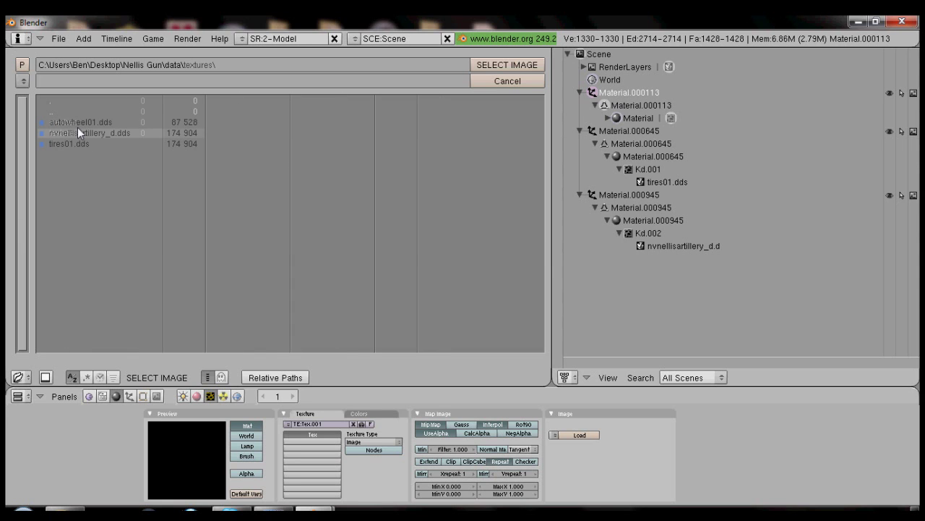
{"action": "left_click", "coordinate": [82, 120]}
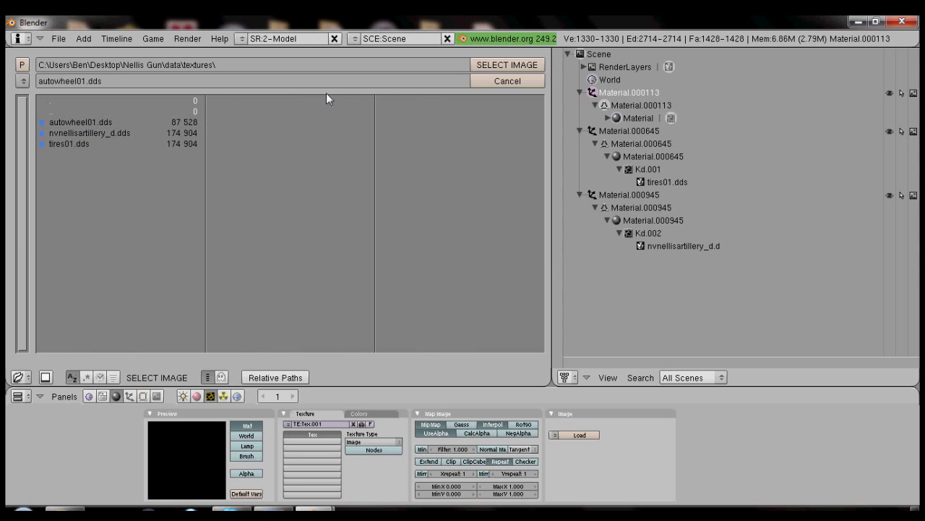
{"action": "left_click", "coordinate": [506, 65]}
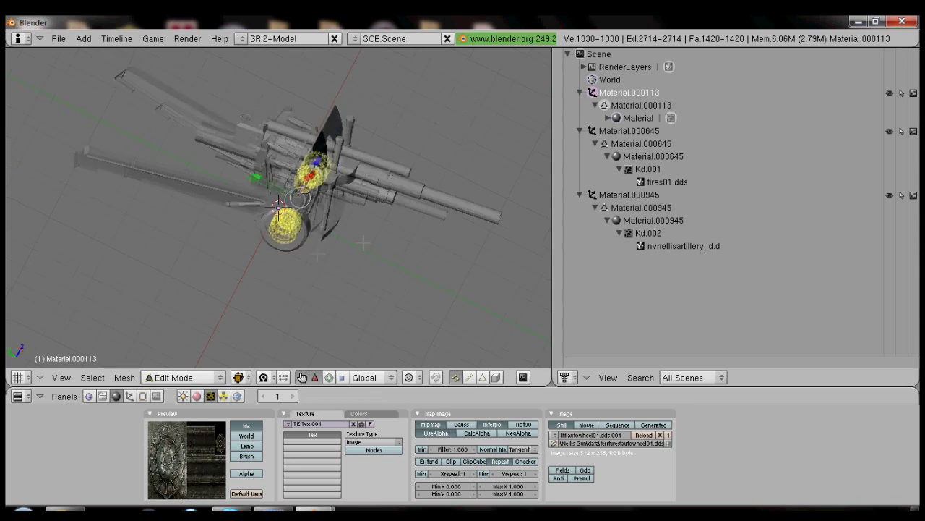
Turn the Outliner into a UV/Image Editor, assign autowheel01.dds.001 to the hub faces and return to Object Mode.
{"action": "left_click", "coordinate": [566, 377]}
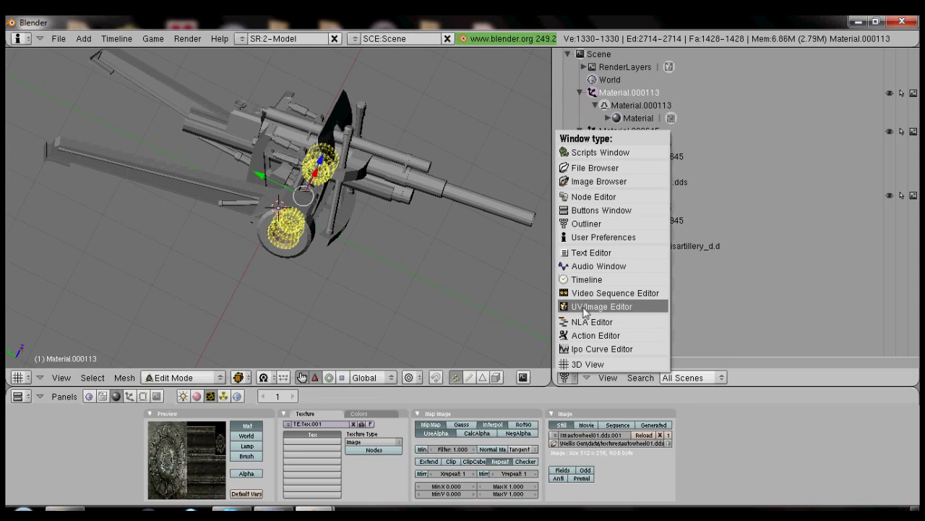
{"action": "left_click", "coordinate": [584, 306]}
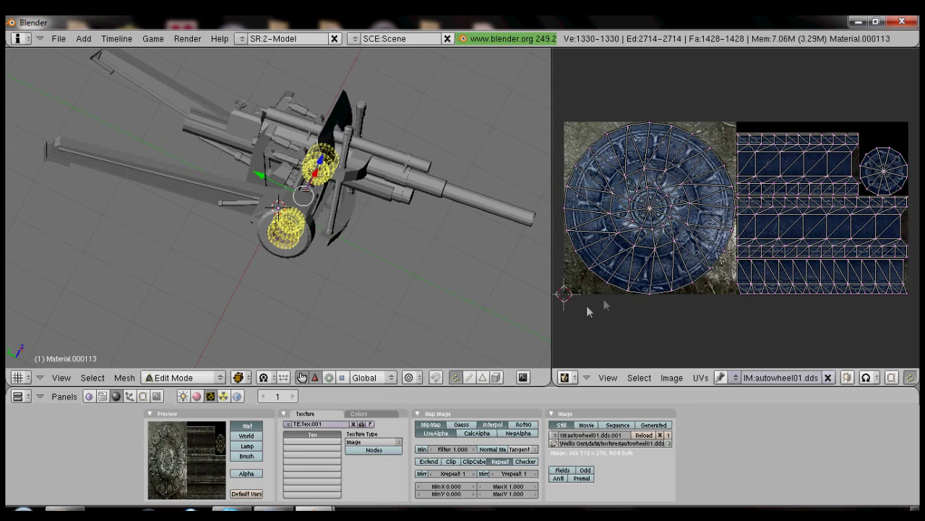
{"action": "left_click", "coordinate": [737, 378]}
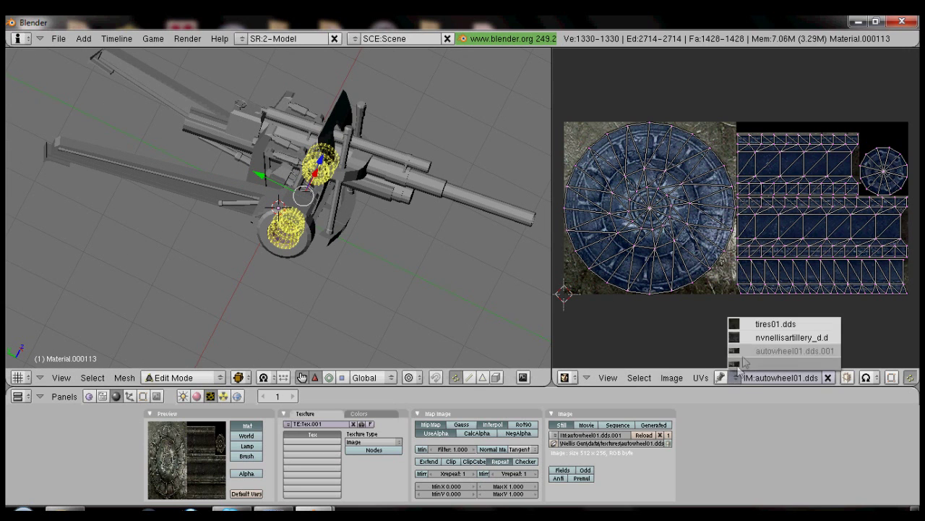
{"action": "left_click", "coordinate": [811, 352]}
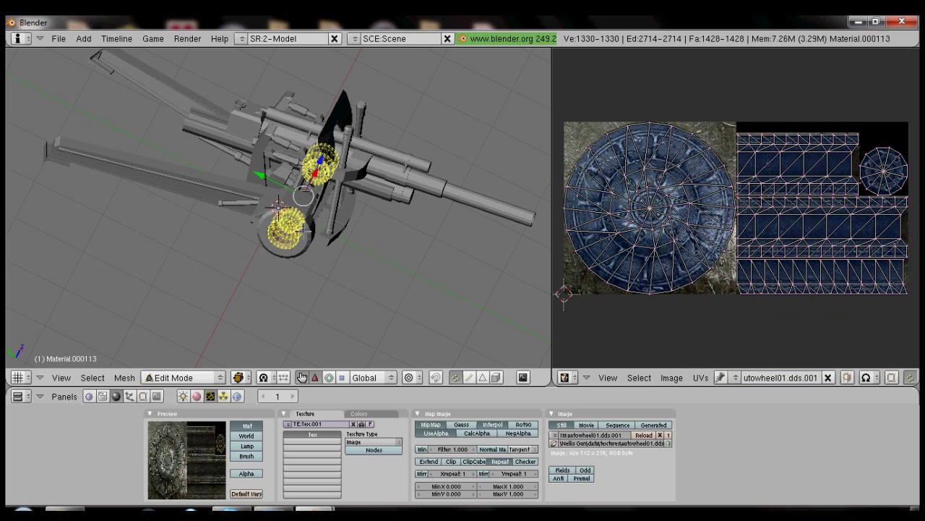
{"action": "key", "text": "Tab"}
{"action": "middle_click_drag", "start_coordinate": [343, 233], "coordinate": [278, 196]}
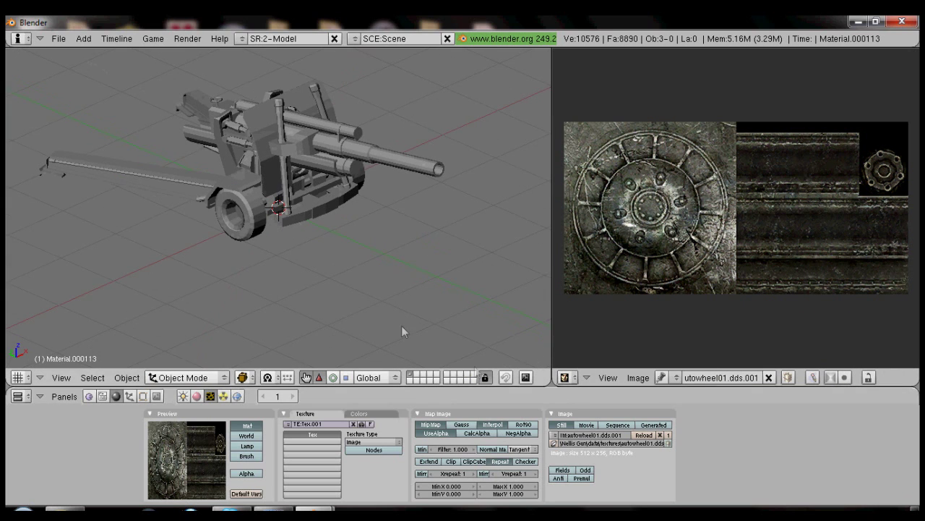
Bring back the Outliner, select the tire object Material.000645 for editing and replace its material with a new one.
{"action": "left_click", "coordinate": [566, 378]}
{"action": "left_click", "coordinate": [586, 223]}
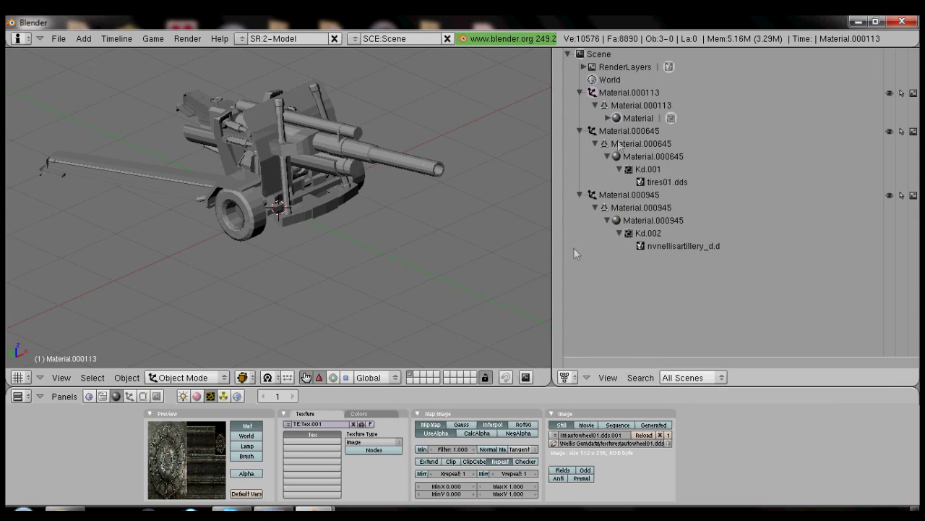
{"action": "left_click", "coordinate": [594, 133]}
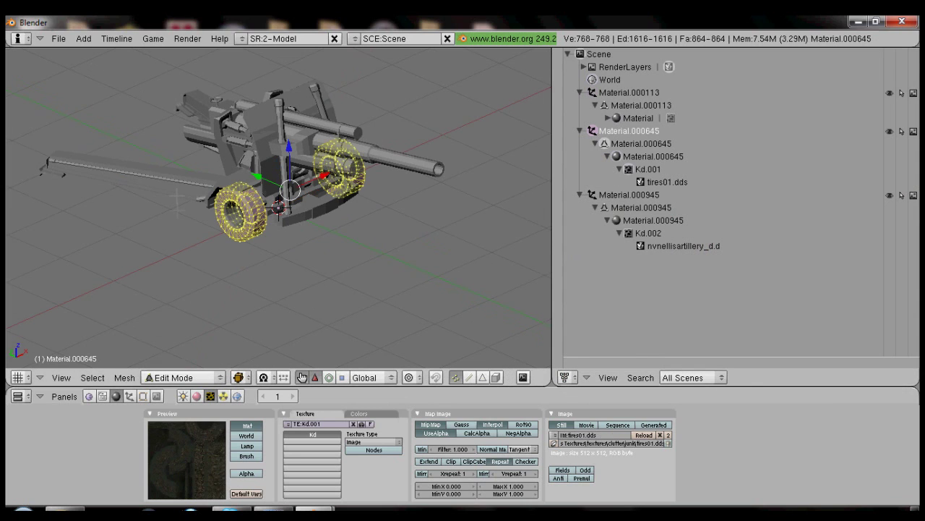
{"action": "left_click", "coordinate": [199, 397]}
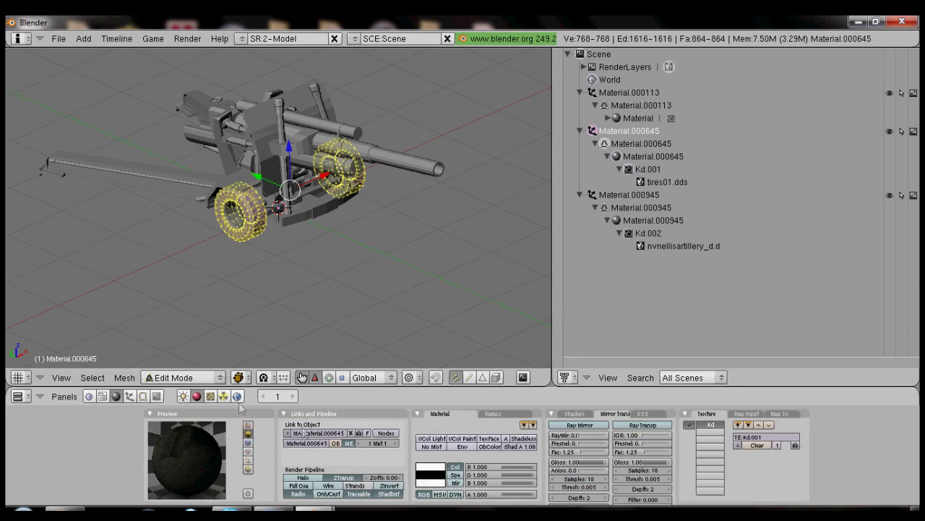
{"action": "left_click", "coordinate": [352, 433]}
{"action": "left_click", "coordinate": [310, 432]}
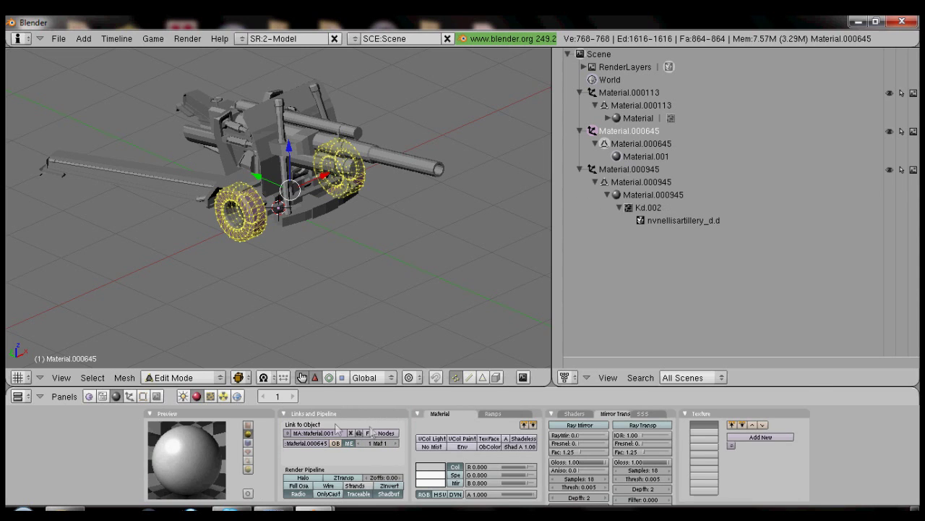
Add a new Image-type texture to the tires' new material.
{"action": "left_click", "coordinate": [210, 396]}
{"action": "left_click", "coordinate": [332, 425]}
{"action": "left_click", "coordinate": [391, 442]}
{"action": "left_click", "coordinate": [391, 430]}
Load tires01.dds from the Desktop's Nellis Gun\data\textures folder as the tire texture's image.
{"action": "left_click", "coordinate": [579, 434]}
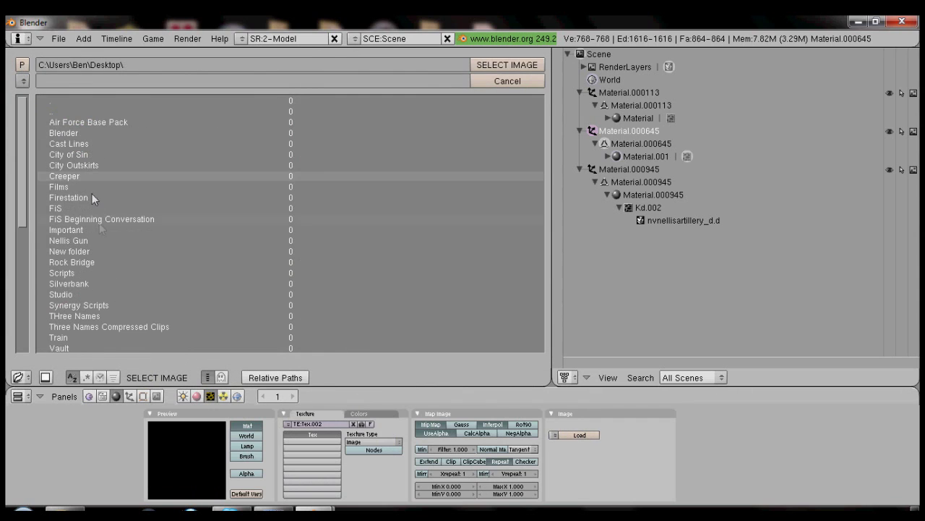
{"action": "left_click", "coordinate": [90, 239]}
{"action": "left_click", "coordinate": [76, 123]}
{"action": "left_click", "coordinate": [67, 132]}
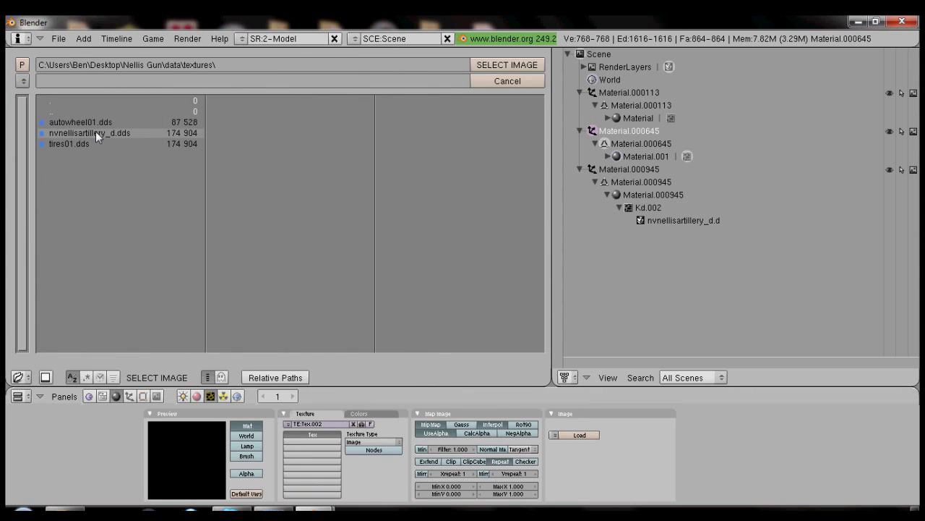
{"action": "left_click", "coordinate": [83, 143]}
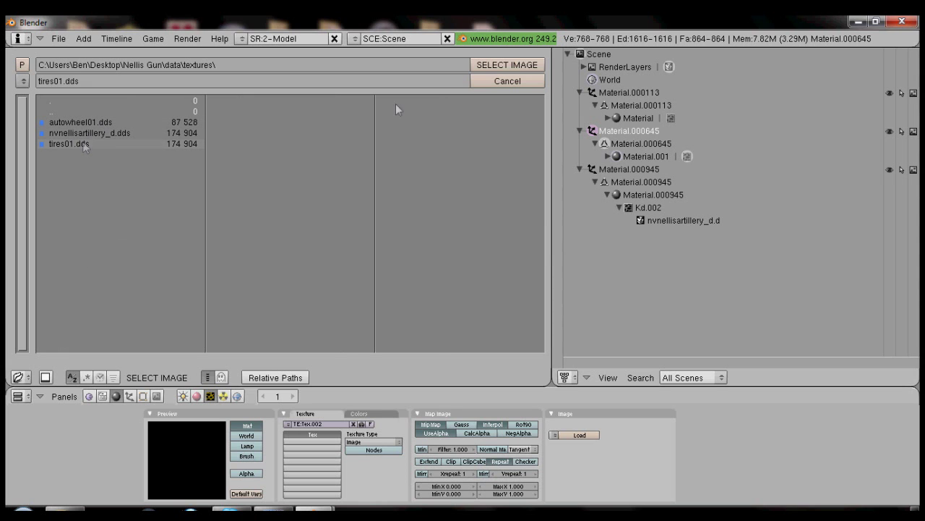
{"action": "left_click", "coordinate": [507, 64]}
Show the UV/Image Editor in place of the Outliner, assign tires01.dds.001 to the tire faces and leave Edit Mode.
{"action": "left_click", "coordinate": [565, 377]}
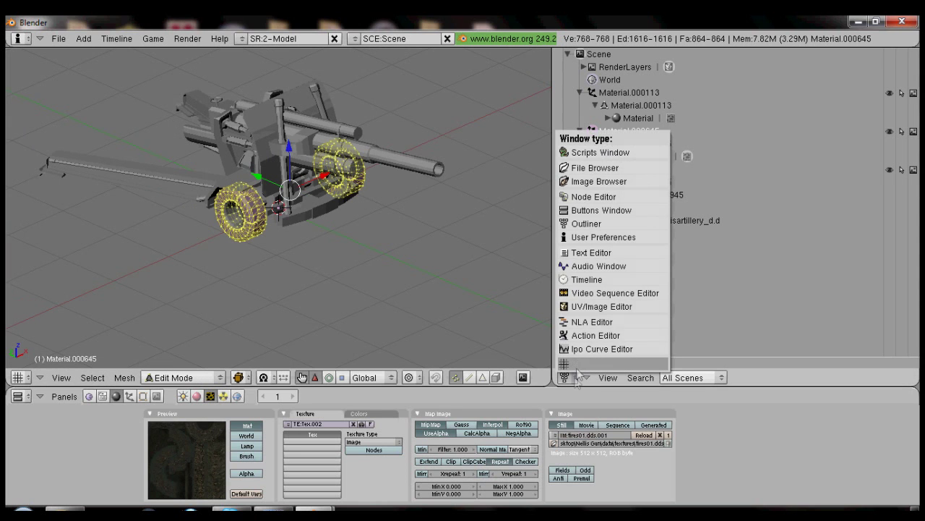
{"action": "left_click", "coordinate": [593, 308]}
{"action": "left_click", "coordinate": [723, 376]}
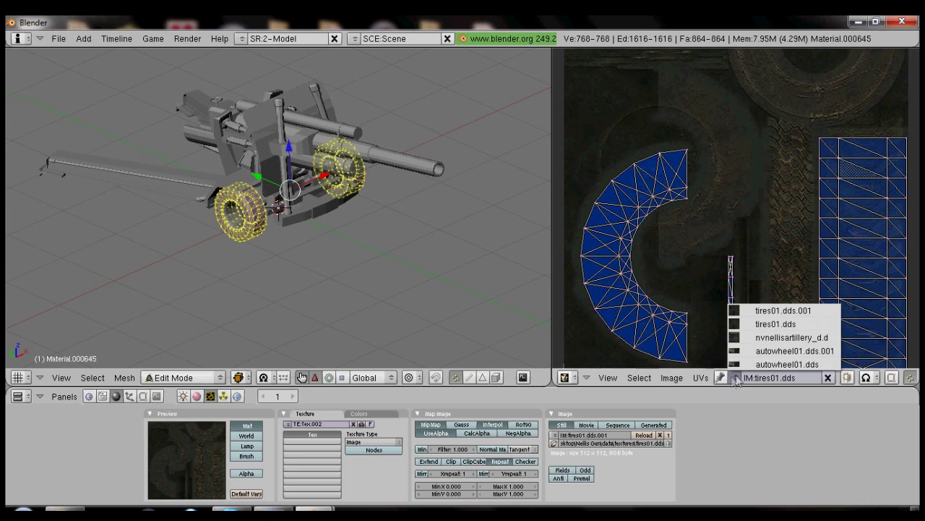
{"action": "left_click", "coordinate": [751, 313]}
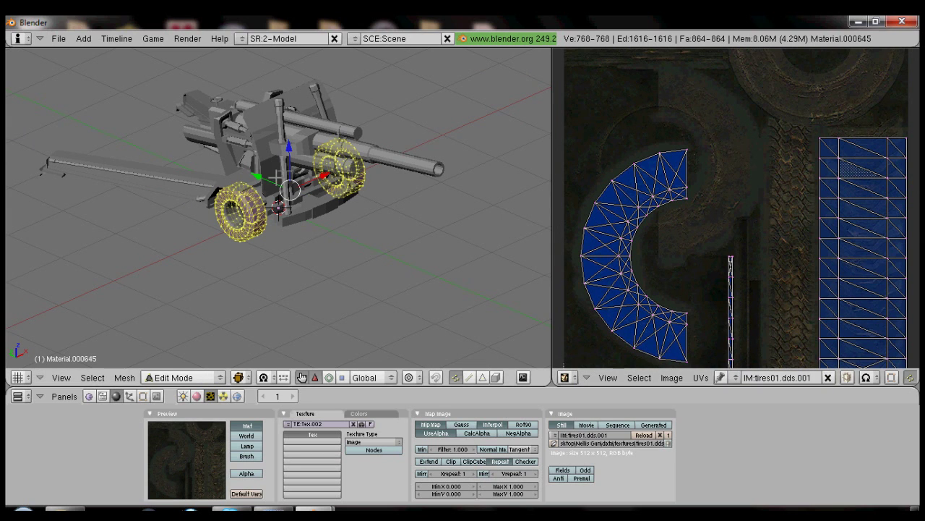
{"action": "key", "text": "Tab"}
Select the gun body for editing, bring back the Outliner and replace the body's imported material with a new one.
{"action": "right_click", "coordinate": [168, 172]}
{"action": "key", "text": "Tab"}
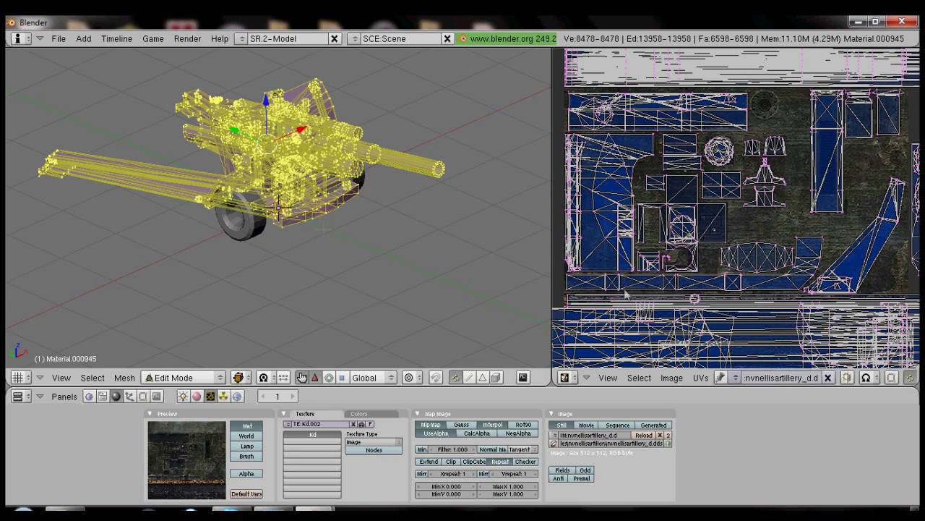
{"action": "left_click", "coordinate": [565, 376]}
{"action": "left_click", "coordinate": [592, 225]}
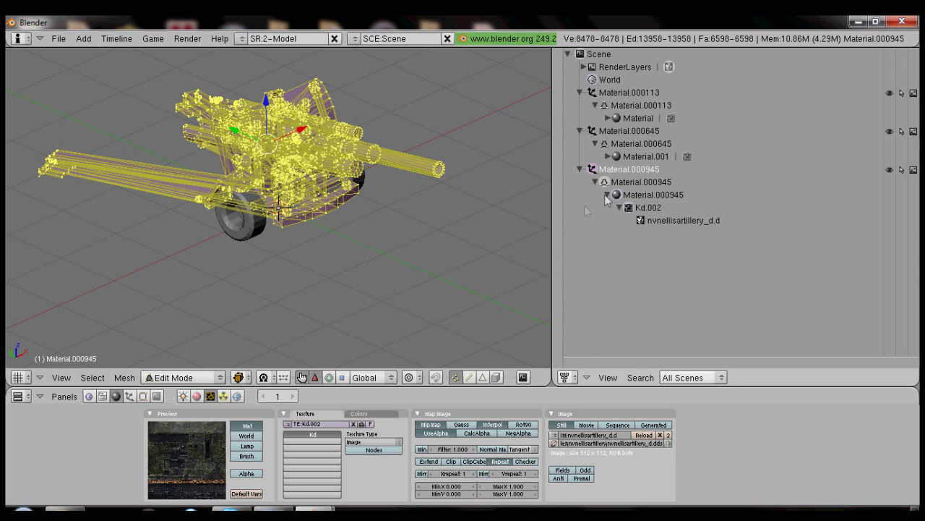
{"action": "left_click", "coordinate": [196, 395]}
{"action": "left_click", "coordinate": [351, 433]}
{"action": "left_click", "coordinate": [313, 433]}
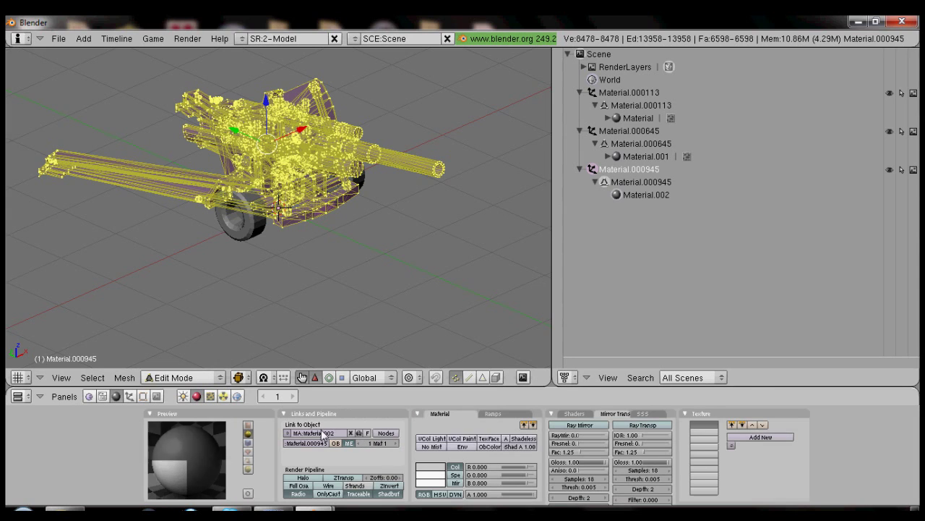
Add a new Image-type texture to the gun body's new material.
{"action": "left_click", "coordinate": [211, 396]}
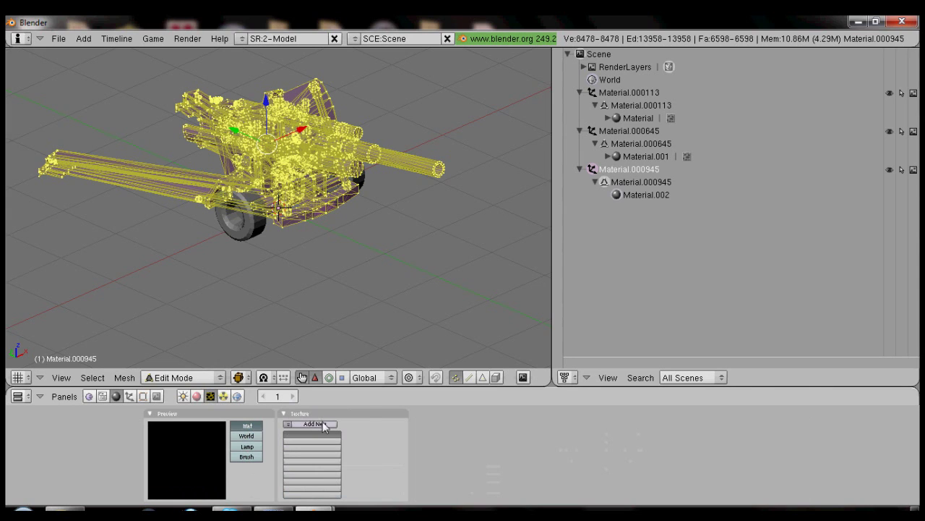
{"action": "left_click", "coordinate": [323, 424]}
{"action": "left_click", "coordinate": [373, 441]}
{"action": "left_click", "coordinate": [372, 433]}
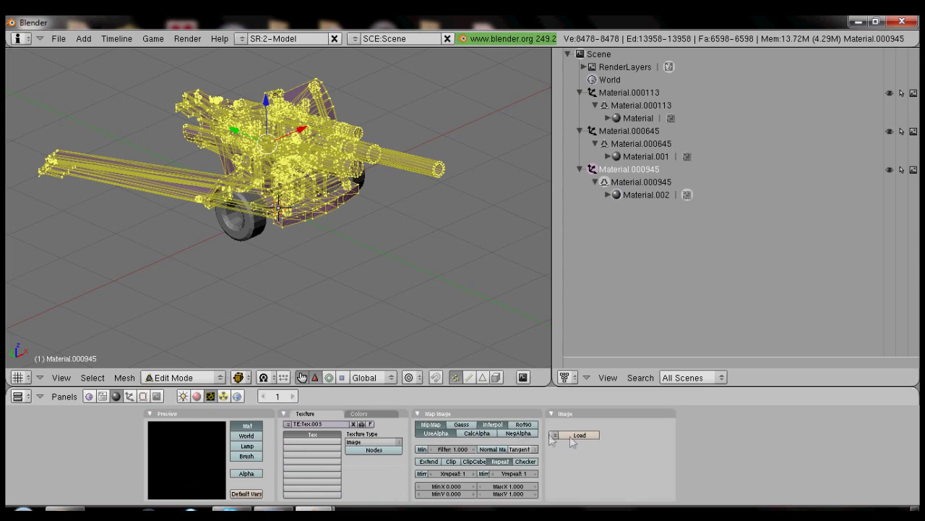
Load nvnellisartillery_d.dds from the Desktop's Nellis Gun\data\textures folder as the body texture's image.
{"action": "left_click", "coordinate": [579, 435]}
{"action": "left_click", "coordinate": [21, 67]}
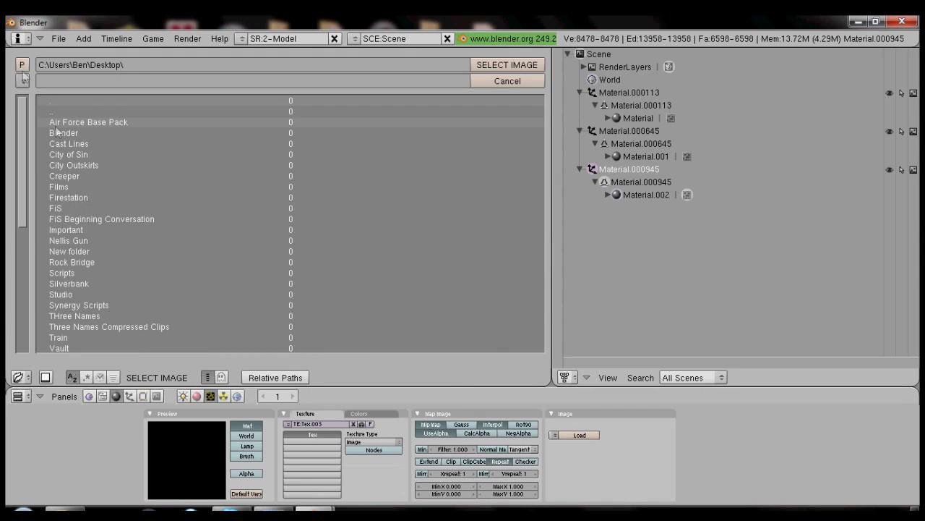
{"action": "left_click", "coordinate": [69, 243]}
{"action": "left_click", "coordinate": [76, 123]}
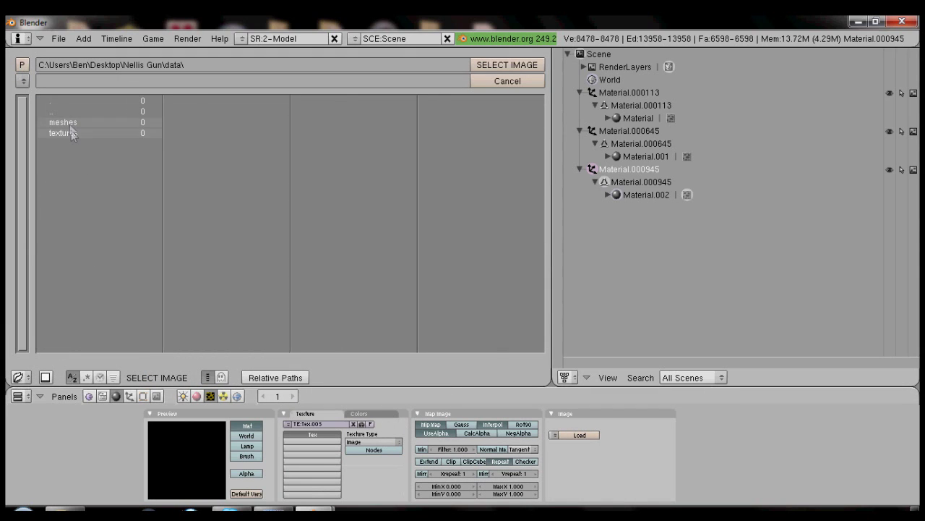
{"action": "left_click", "coordinate": [70, 133]}
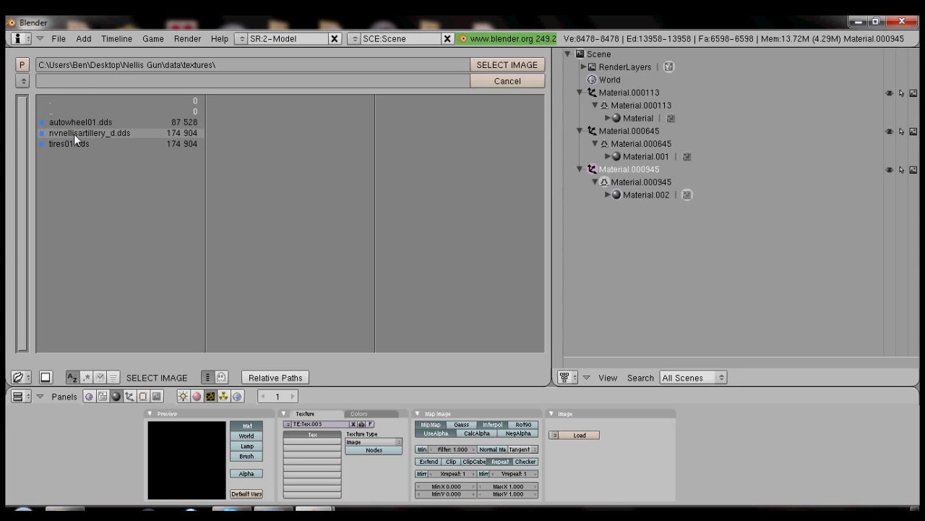
{"action": "left_click", "coordinate": [78, 133]}
{"action": "left_click", "coordinate": [507, 66]}
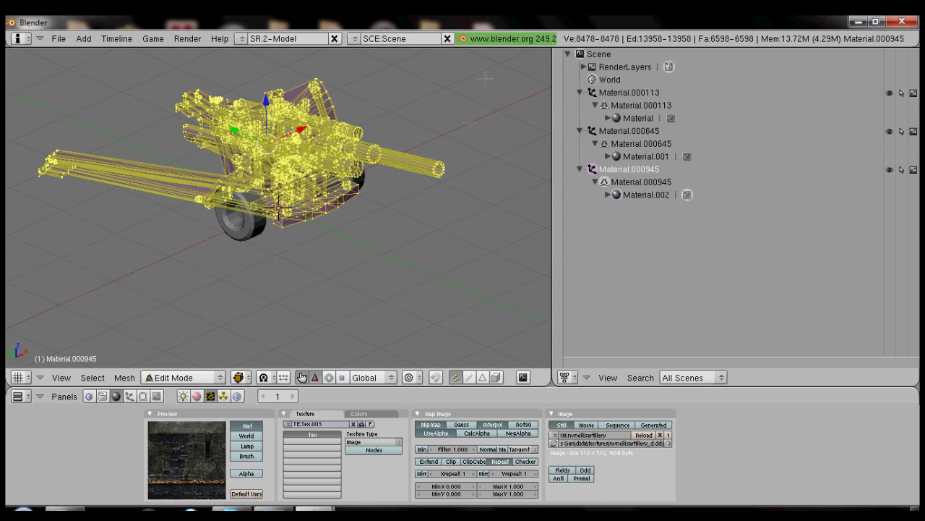
Show the UV/Image Editor in place of the Outliner, assign the nvnellisartillery image to the body faces and leave Edit Mode.
{"action": "middle_click_drag", "start_coordinate": [341, 209], "coordinate": [388, 211]}
{"action": "left_click", "coordinate": [564, 377]}
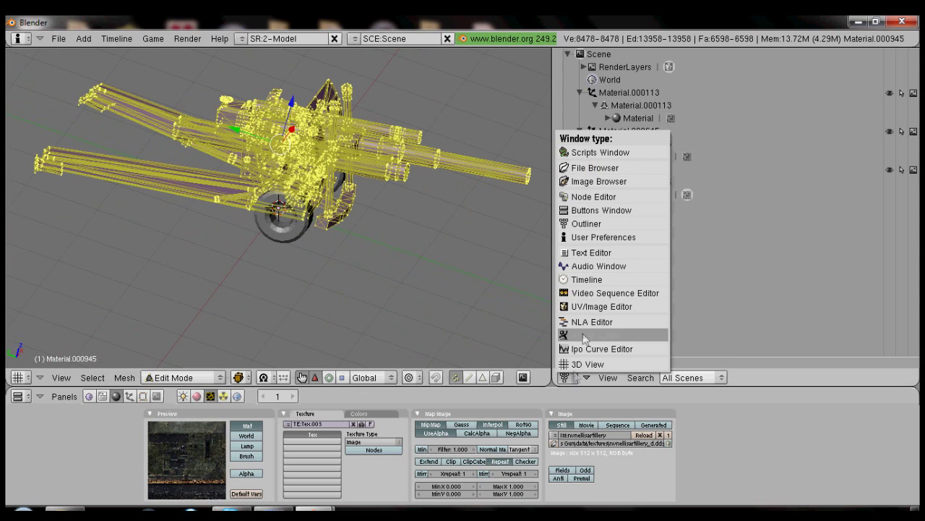
{"action": "left_click", "coordinate": [596, 308]}
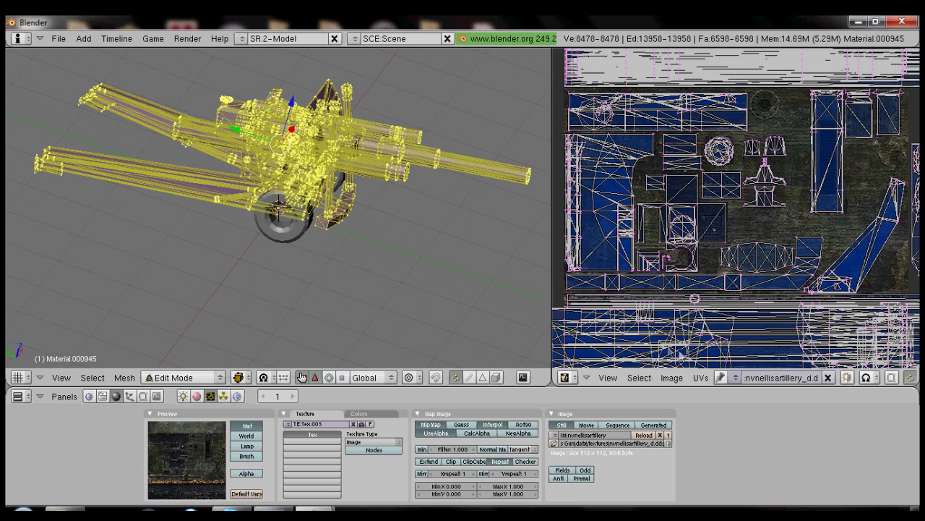
{"action": "left_click", "coordinate": [736, 376]}
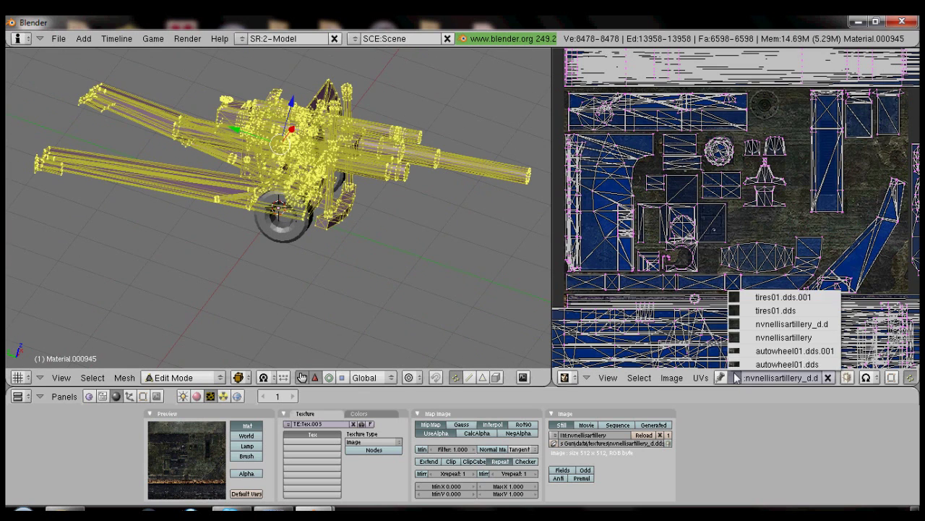
{"action": "left_click", "coordinate": [774, 334]}
{"action": "key", "text": "Tab"}
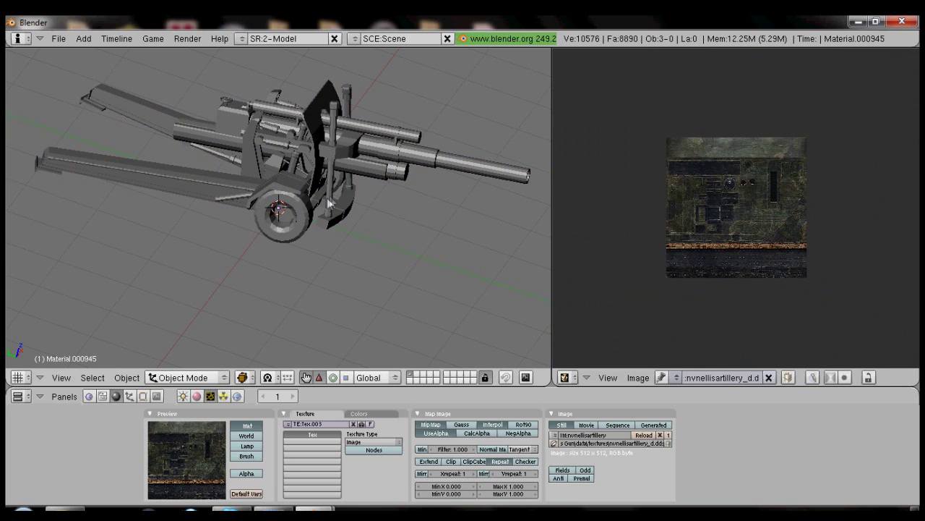
Bring back the Outliner in place of the UV/Image Editor.
{"action": "middle_click_drag", "start_coordinate": [712, 278], "coordinate": [668, 302]}
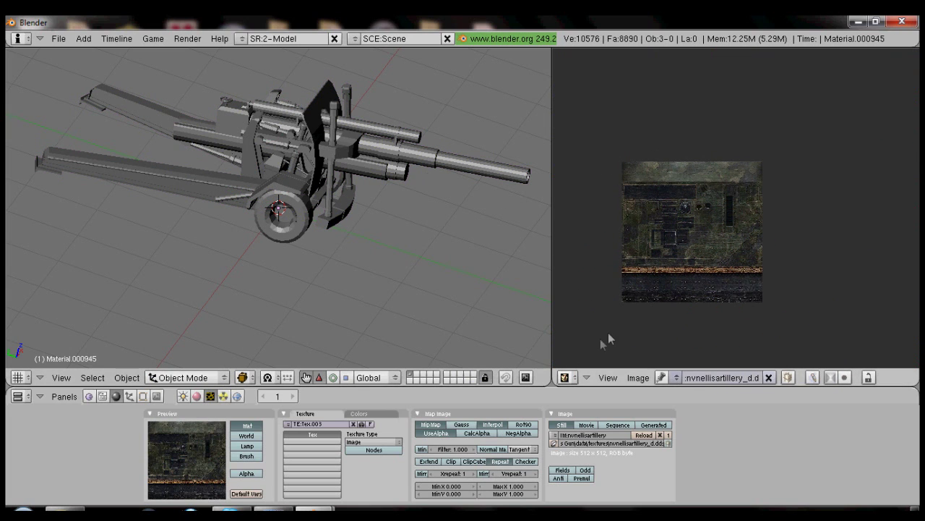
{"action": "left_click", "coordinate": [577, 374]}
{"action": "left_click", "coordinate": [589, 223]}
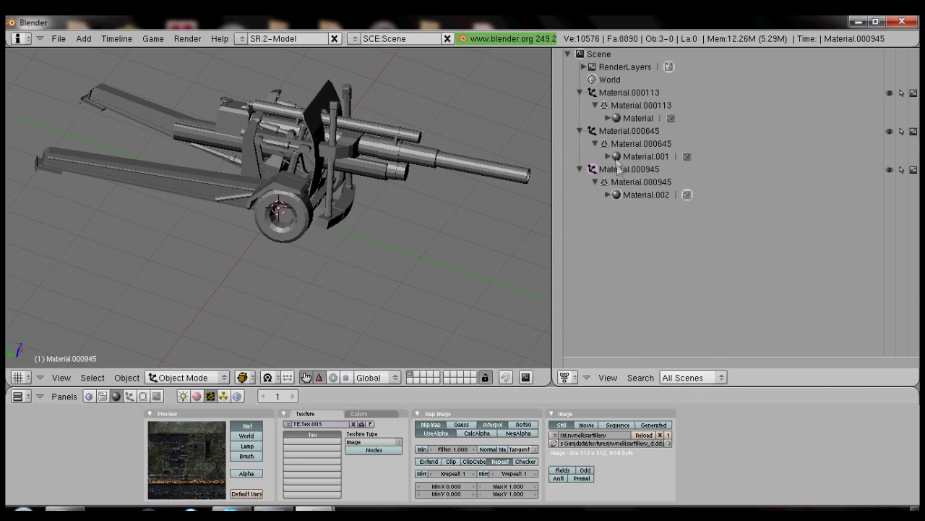
Select the three gun objects one after another to check each one's texture, and collapse the Outliner tree.
{"action": "left_click", "coordinate": [598, 93]}
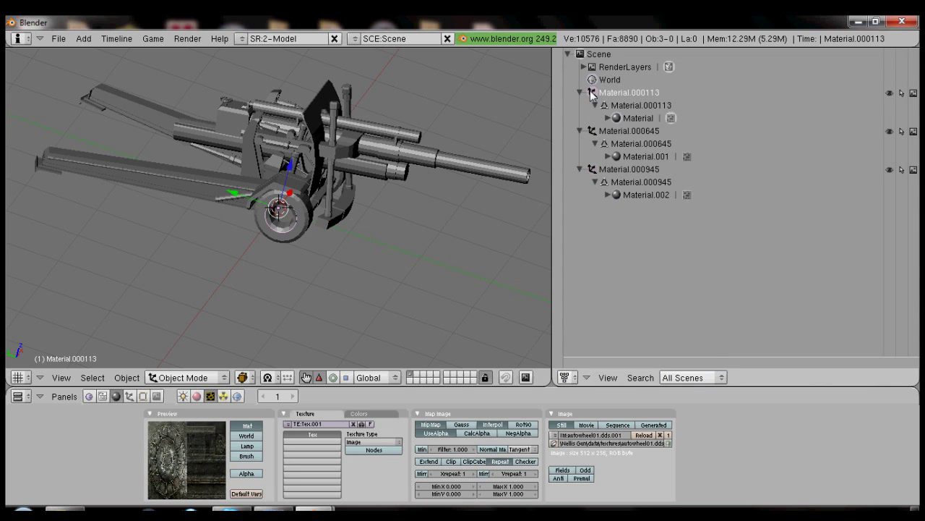
{"action": "left_click", "coordinate": [597, 132]}
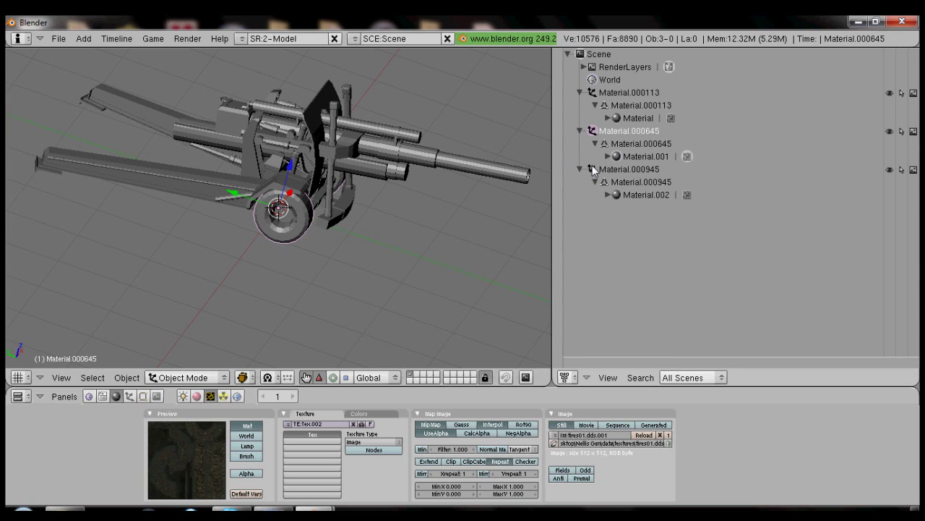
{"action": "left_click", "coordinate": [592, 167]}
{"action": "left_click", "coordinate": [593, 131]}
{"action": "left_click", "coordinate": [592, 94]}
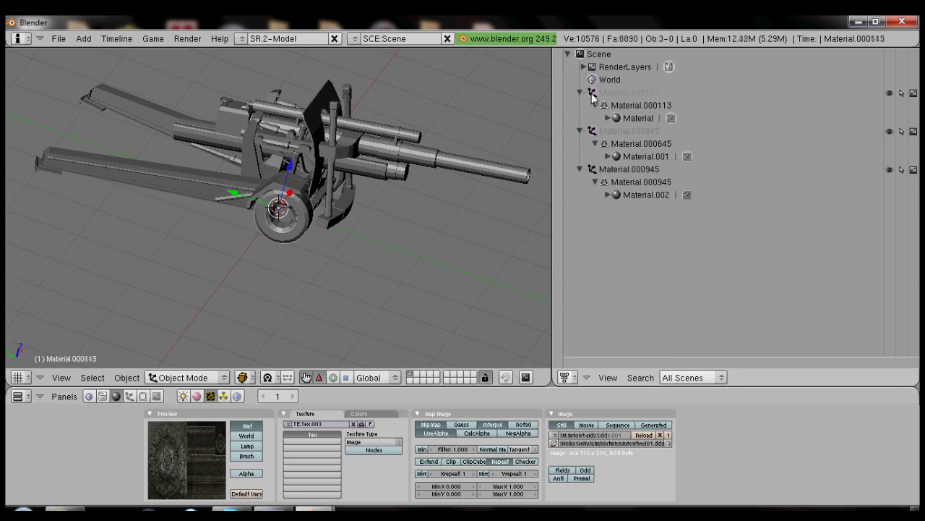
{"action": "key", "text": "a"}
{"action": "key", "text": "a"}
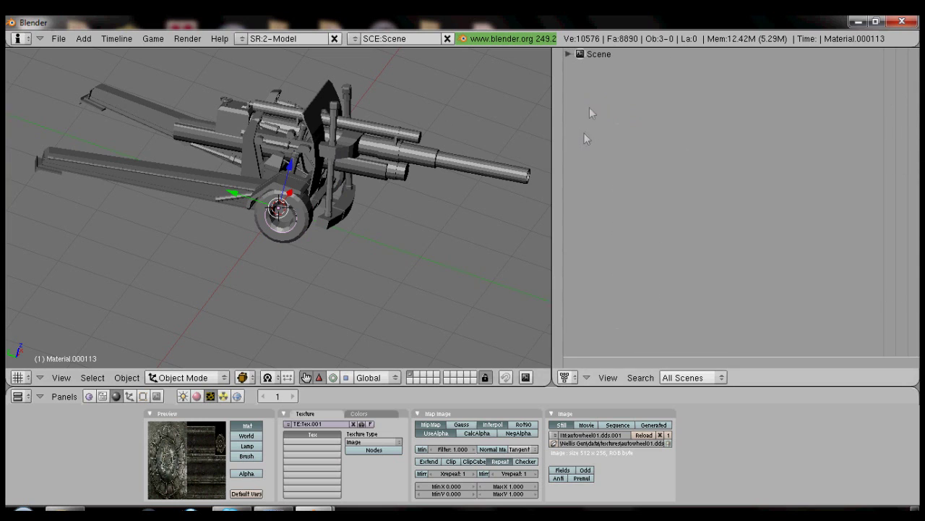
Display the 3D view with Textured shading and inspect the gun from several angles.
{"action": "scroll", "coordinate": [278, 226], "scroll_direction": "down", "scroll_amount": 3}
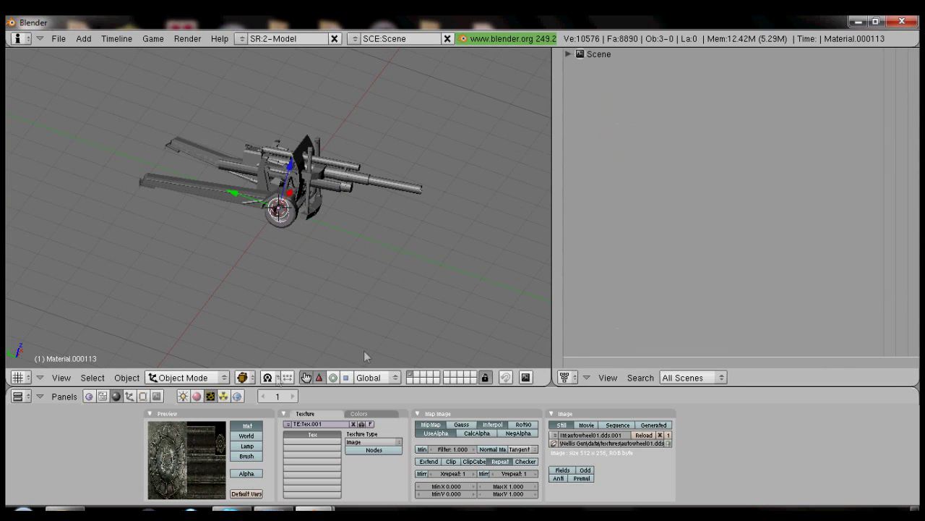
{"action": "left_click", "coordinate": [565, 377]}
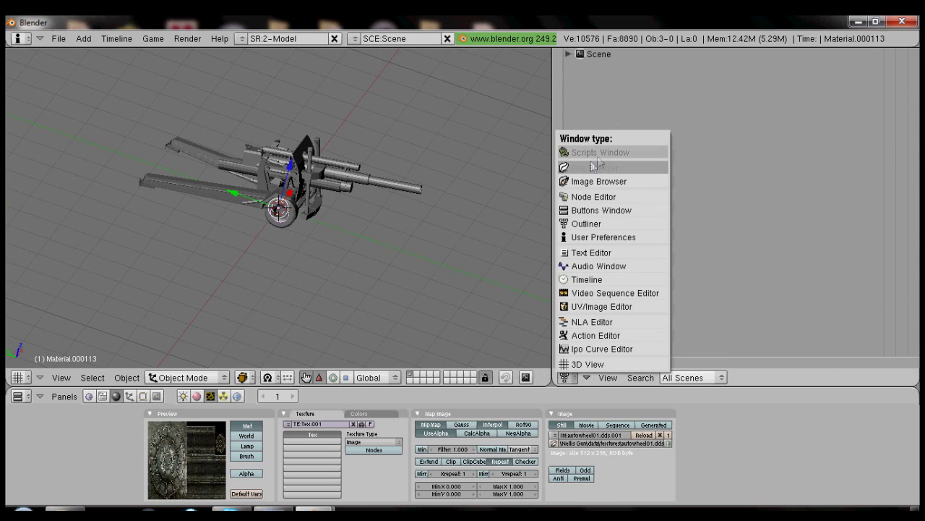
{"action": "left_click", "coordinate": [267, 377]}
{"action": "left_click", "coordinate": [271, 309]}
{"action": "mouse_move", "coordinate": [275, 307]}
{"action": "middle_mouse_down"}
{"action": "mouse_move", "coordinate": [391, 241]}
{"action": "mouse_move", "coordinate": [166, 308]}
{"action": "middle_mouse_up"}
{"action": "scroll", "coordinate": [170, 308], "scroll_direction": "up", "scroll_amount": 2}
{"action": "middle_click_drag", "start_coordinate": [345, 255], "coordinate": [339, 361]}
{"action": "scroll", "coordinate": [250, 214], "scroll_direction": "up", "scroll_amount": 4}
{"action": "middle_click_drag", "start_coordinate": [395, 267], "coordinate": [203, 161]}
{"action": "scroll", "coordinate": [203, 160], "scroll_direction": "down", "scroll_amount": 4}
Add a cube mesh as a size reference and move it up along Z by about one grid unit.
{"action": "left_click", "coordinate": [83, 38]}
{"action": "mouse_move", "coordinate": [94, 53]}
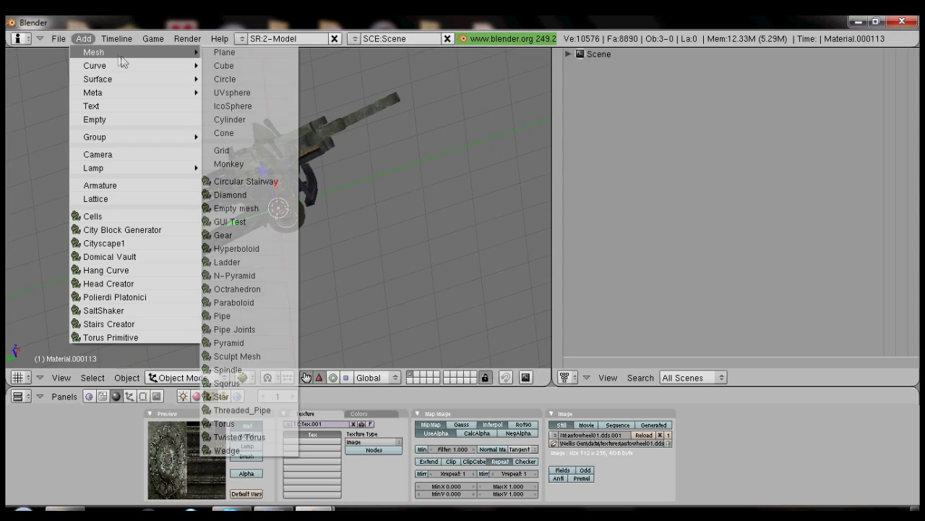
{"action": "left_click", "coordinate": [220, 65]}
{"action": "key", "text": "KP_1"}
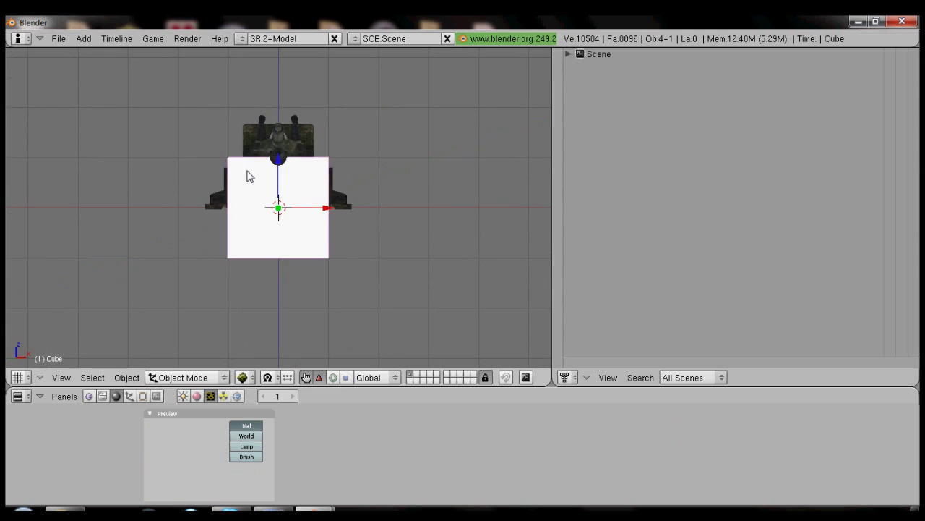
{"action": "left_click_drag", "start_coordinate": [280, 167], "coordinate": [286, 118]}
{"action": "middle_click_drag", "start_coordinate": [286, 123], "coordinate": [325, 220]}
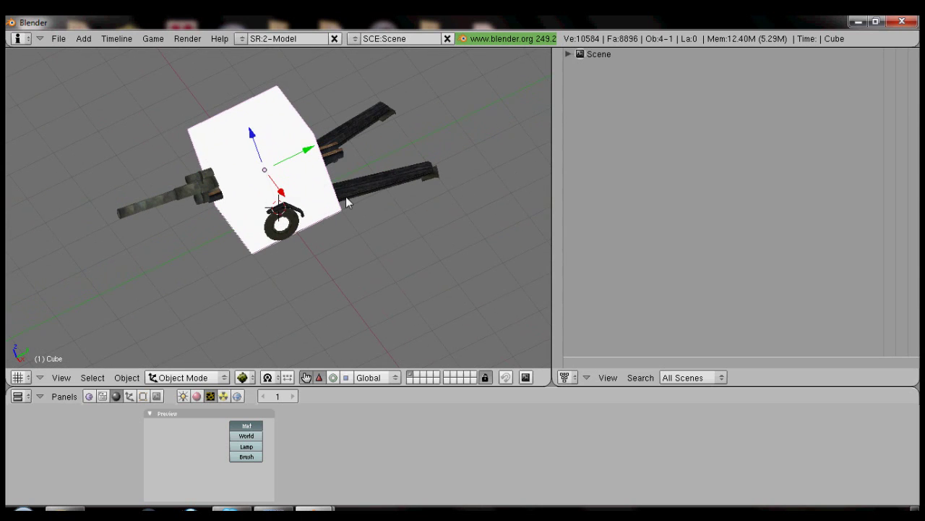
Invert the selection to the three gun parts and scale them up uniformly against the reference cube, starting with about 1.37 times.
{"action": "key", "text": "ctrl+i"}
{"action": "key", "text": "s"}
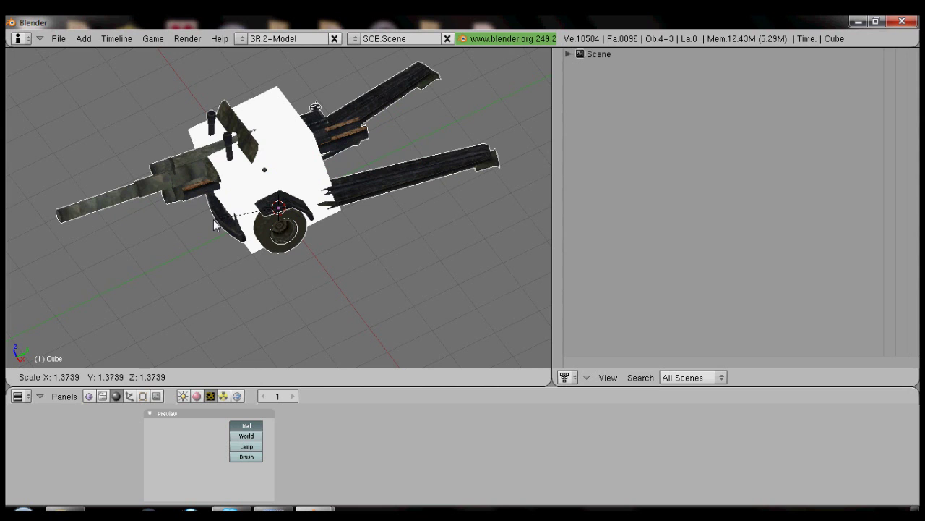
{"action": "left_click", "coordinate": [215, 225]}
{"action": "middle_click_drag", "start_coordinate": [215, 226], "coordinate": [218, 170]}
{"action": "key", "text": "s"}
{"action": "left_click", "coordinate": [217, 171]}
Delete the reference cube from the scene.
{"action": "right_click", "coordinate": [317, 142]}
{"action": "key", "text": "x"}
{"action": "left_click", "coordinate": [316, 138]}
{"action": "mouse_move", "coordinate": [314, 136]}
{"action": "middle_mouse_down"}
{"action": "mouse_move", "coordinate": [180, 239]}
{"action": "mouse_move", "coordinate": [326, 176]}
{"action": "mouse_move", "coordinate": [354, 279]}
{"action": "mouse_move", "coordinate": [340, 318]}
{"action": "mouse_move", "coordinate": [301, 292]}
{"action": "mouse_move", "coordinate": [253, 294]}
{"action": "mouse_move", "coordinate": [230, 335]}
{"action": "mouse_move", "coordinate": [198, 277]}
{"action": "mouse_move", "coordinate": [410, 241]}
{"action": "mouse_move", "coordinate": [262, 156]}
{"action": "mouse_move", "coordinate": [292, 173]}
{"action": "mouse_move", "coordinate": [91, 156]}
{"action": "mouse_move", "coordinate": [175, 262]}
{"action": "mouse_move", "coordinate": [277, 310]}
{"action": "mouse_move", "coordinate": [212, 186]}
{"action": "middle_mouse_up"}
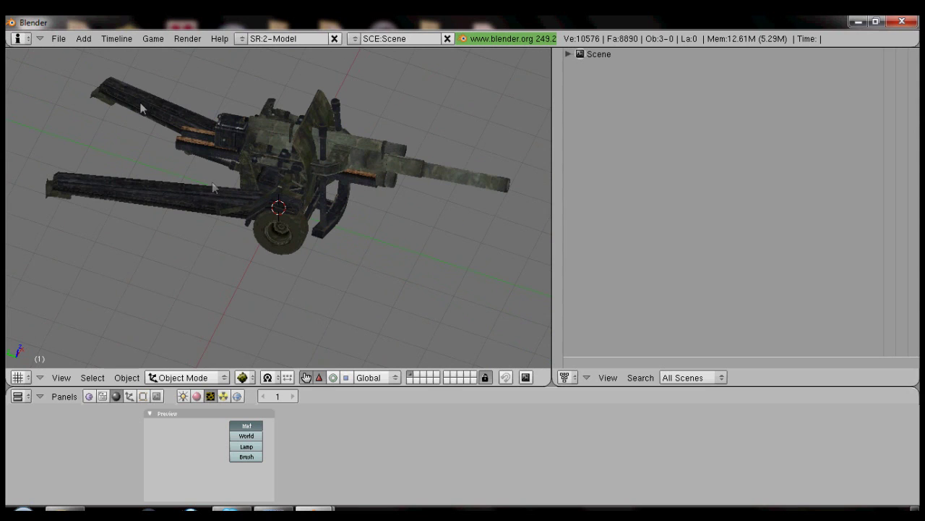
{"action": "left_click", "coordinate": [568, 378]}
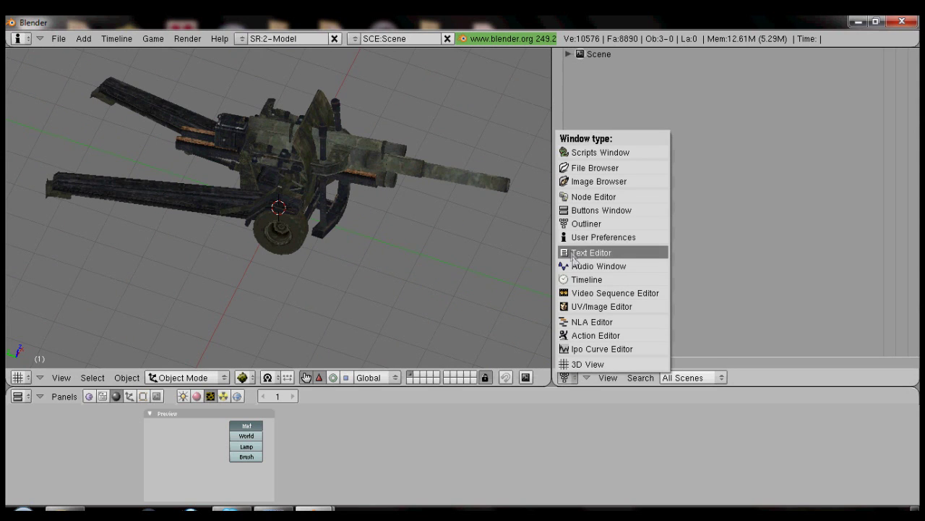
{"action": "left_click", "coordinate": [586, 236]}
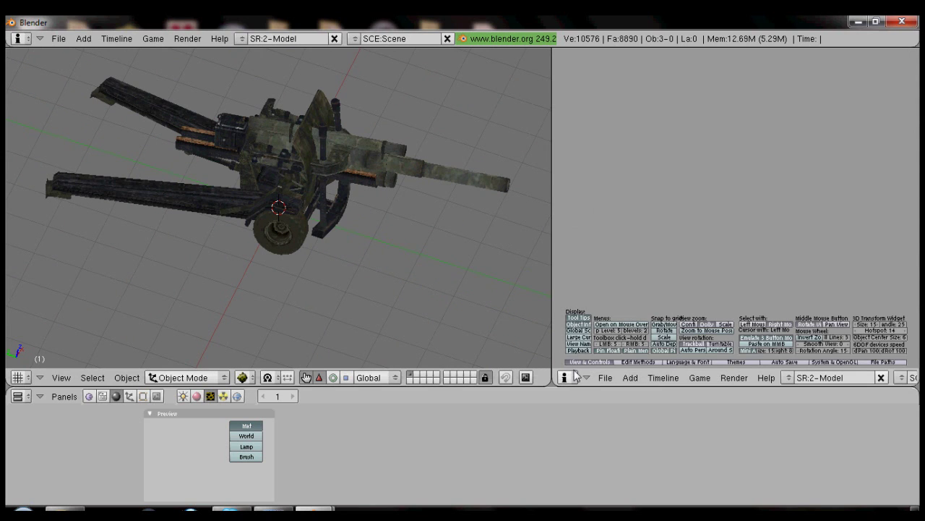
{"action": "left_click", "coordinate": [565, 377]}
{"action": "left_click", "coordinate": [586, 224]}
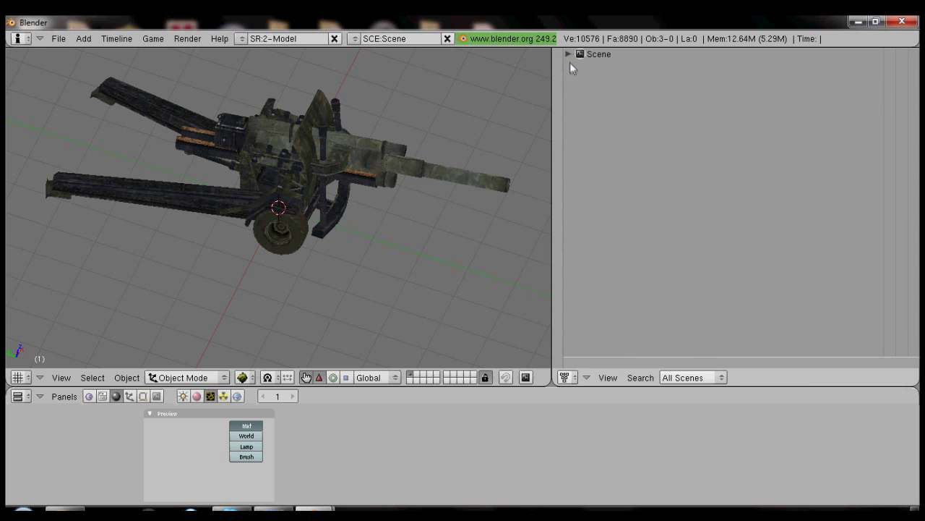
Add an Empty at the 3D cursor and check its position against the gun in front and side views.
{"action": "left_click", "coordinate": [84, 39]}
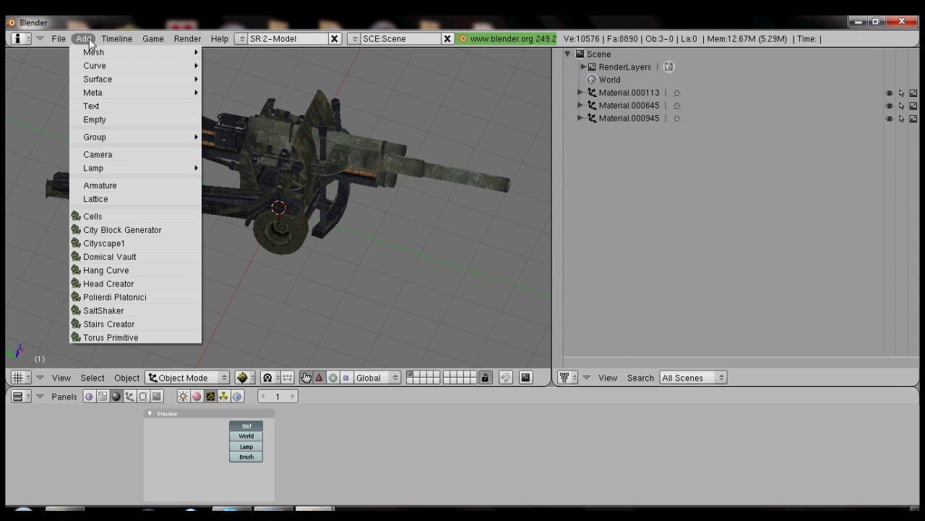
{"action": "left_click", "coordinate": [84, 39]}
{"action": "left_click", "coordinate": [84, 38]}
{"action": "left_click", "coordinate": [101, 120]}
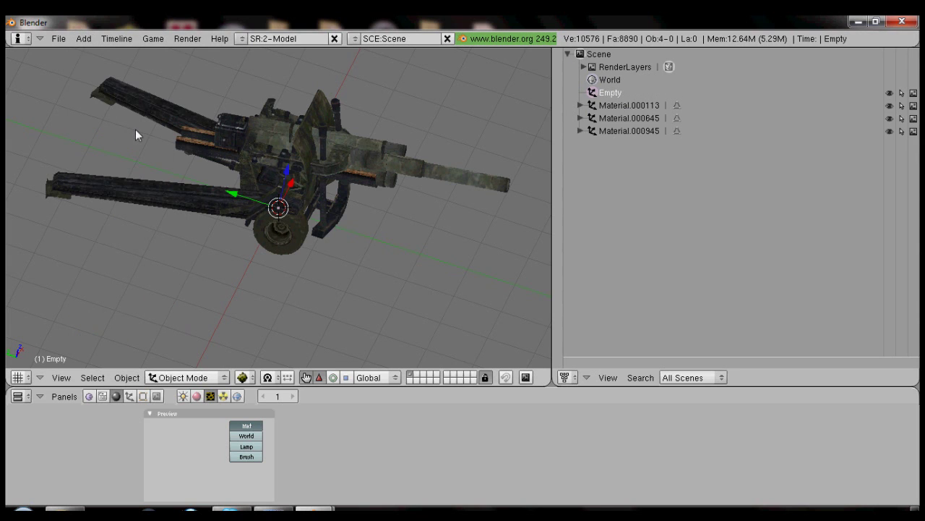
{"action": "key", "text": "KP_7"}
{"action": "key", "text": "KP_3"}
{"action": "key", "text": "KP_1"}
{"action": "key", "text": "KP_3"}
{"action": "key", "text": "KP_1"}
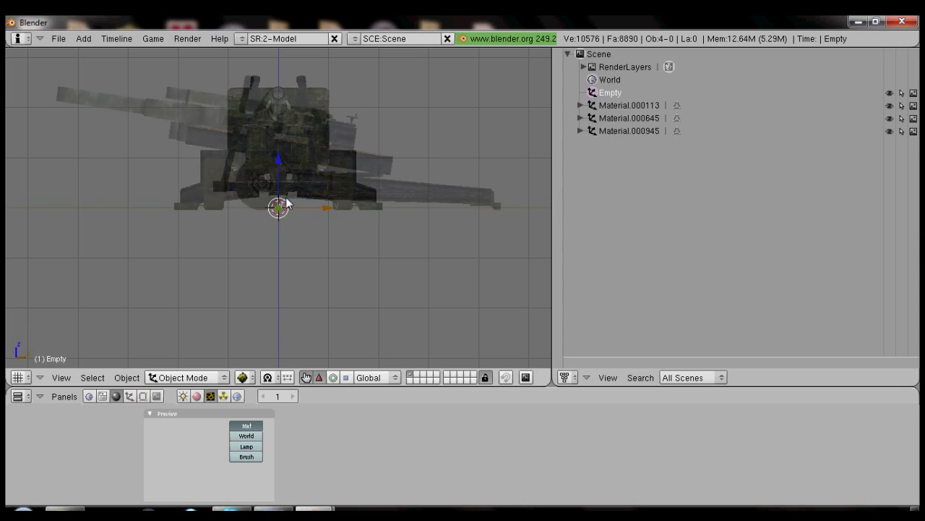
{"action": "key", "text": "KP_3"}
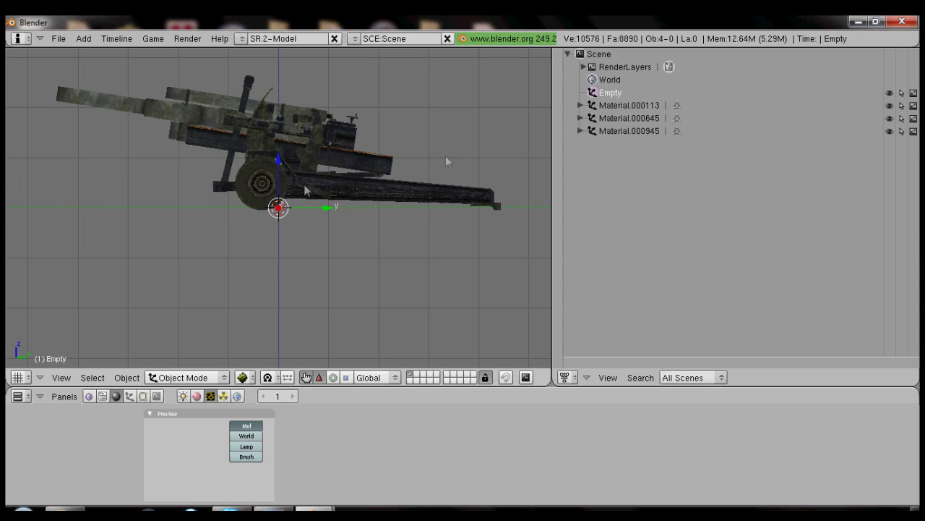
Rename the Empty as 00.00 and add it to a new group named 00.00.
{"action": "left_click", "coordinate": [129, 395]}
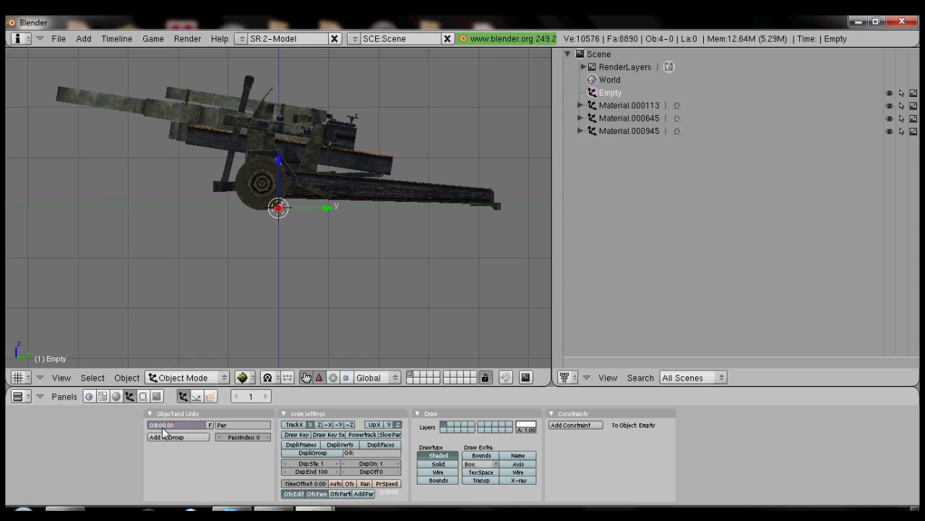
{"action": "key", "text": "Return"}
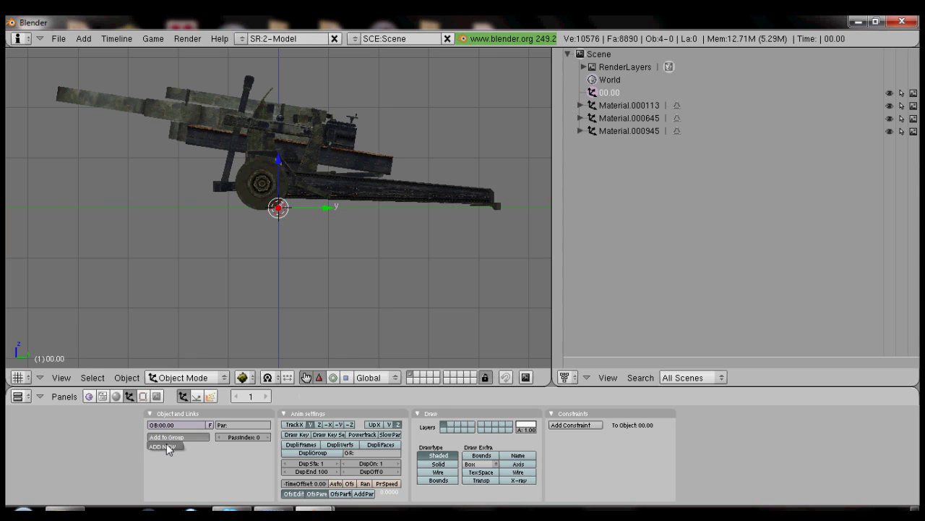
{"action": "left_click", "coordinate": [167, 447]}
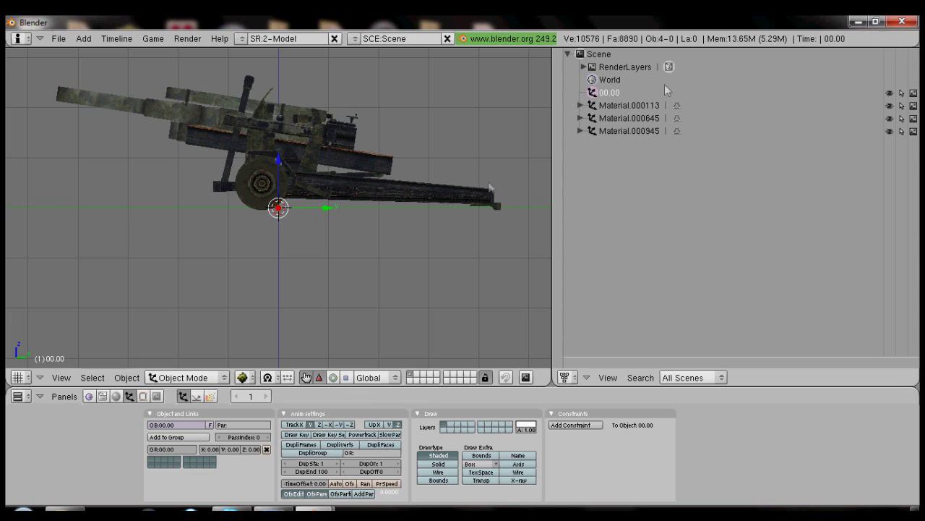
Add the gun parts Material.000113, Material.000645 and Material.000945 each to the existing group 00.00.
{"action": "left_click", "coordinate": [595, 105]}
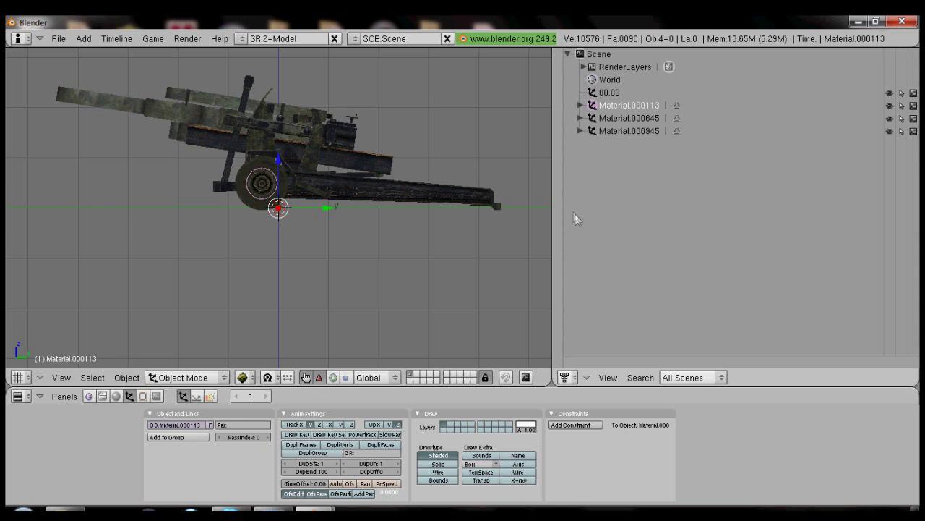
{"action": "left_click", "coordinate": [173, 438]}
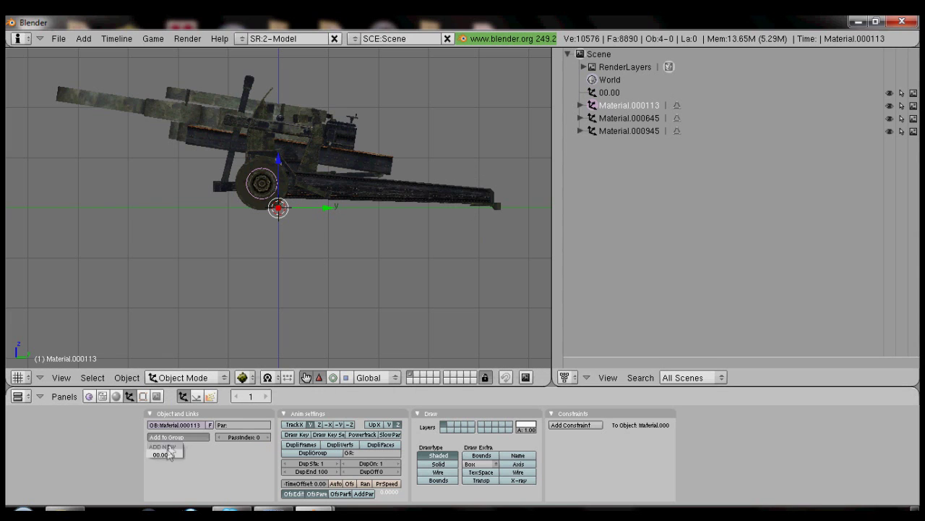
{"action": "left_click", "coordinate": [168, 452]}
{"action": "left_click", "coordinate": [592, 121]}
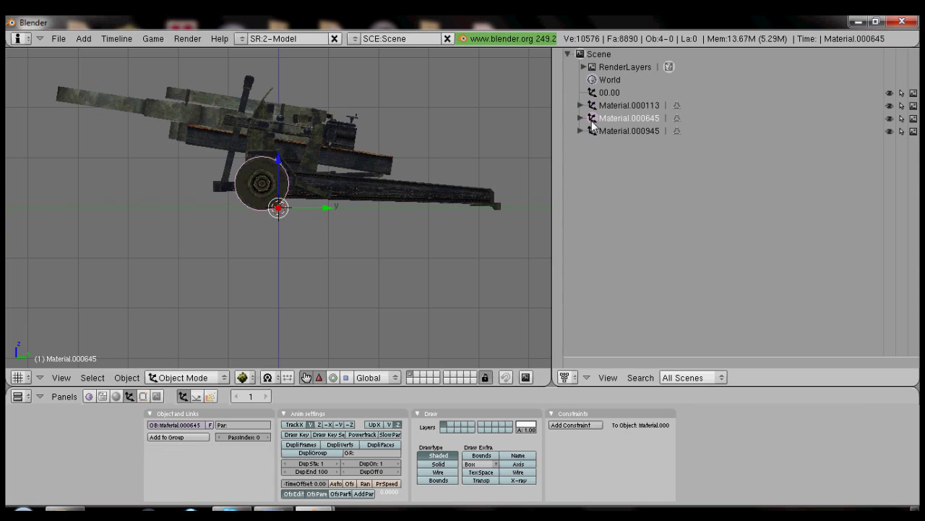
{"action": "left_click", "coordinate": [166, 437]}
{"action": "left_click", "coordinate": [170, 452]}
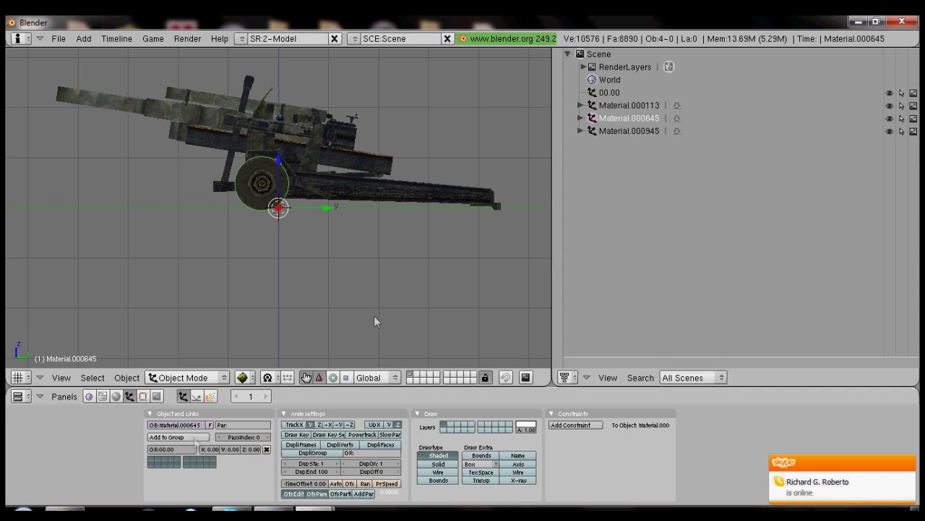
{"action": "left_click", "coordinate": [596, 132]}
{"action": "left_click", "coordinate": [172, 438]}
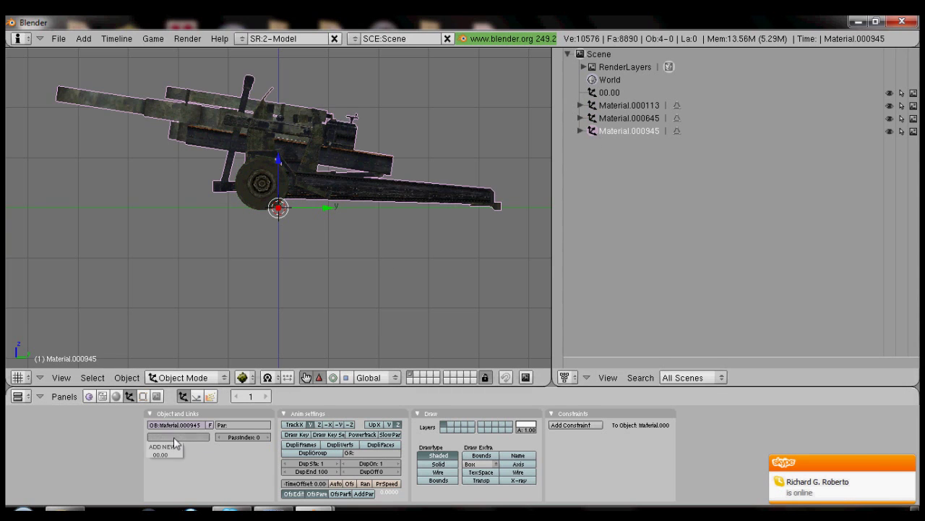
{"action": "left_click", "coordinate": [160, 454]}
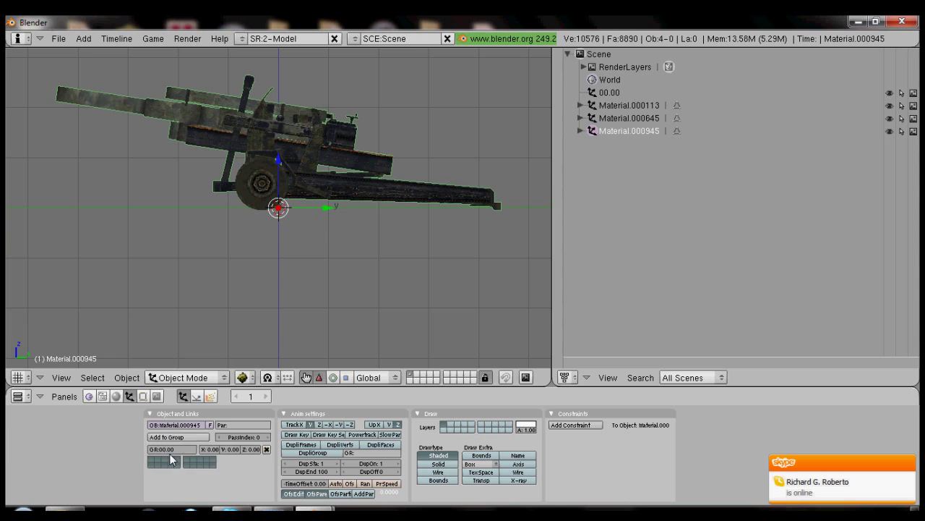
Select all three gun parts with the Empty 00.00 active and parent the parts to it.
{"action": "left_click", "coordinate": [594, 119], "text": "shift"}
{"action": "left_click", "coordinate": [593, 106], "text": "shift"}
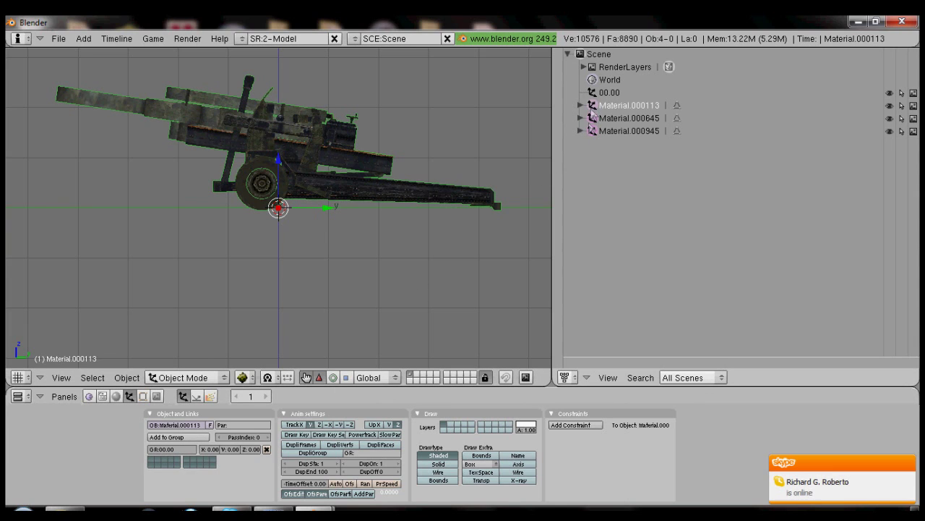
{"action": "left_click", "coordinate": [590, 92]}
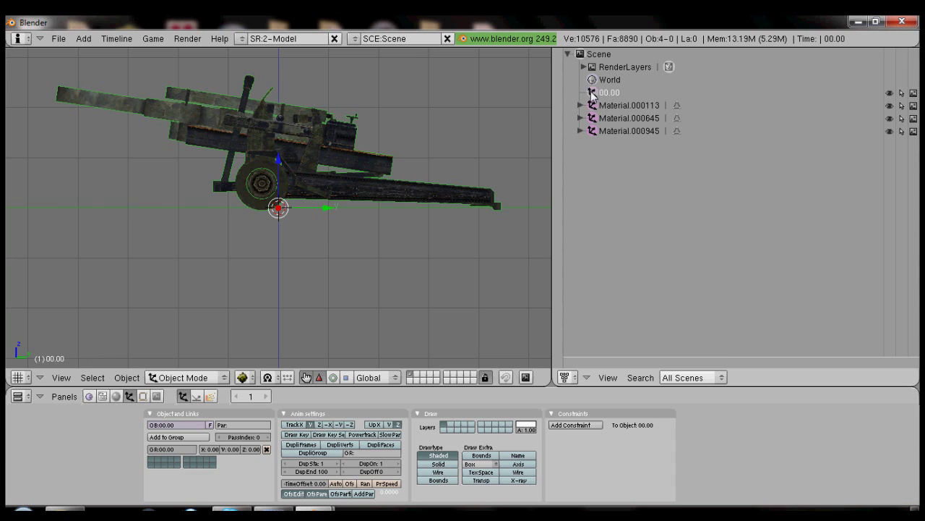
{"action": "key", "text": "ctrl+p"}
{"action": "left_click", "coordinate": [292, 153]}
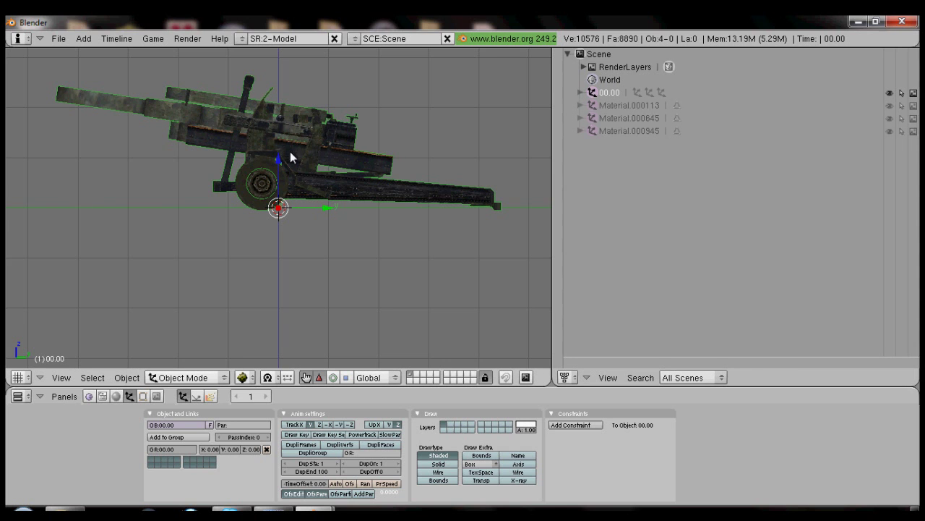
Save the scene as nellis1.blend in the Desktop's Blender folder.
{"action": "middle_click_drag", "start_coordinate": [292, 156], "coordinate": [115, 158]}
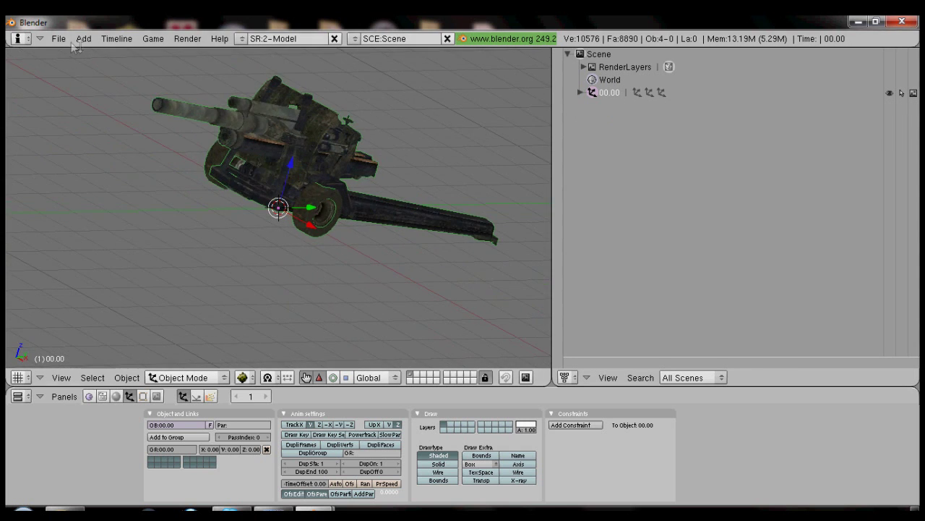
{"action": "left_click", "coordinate": [58, 38]}
{"action": "left_click", "coordinate": [84, 113]}
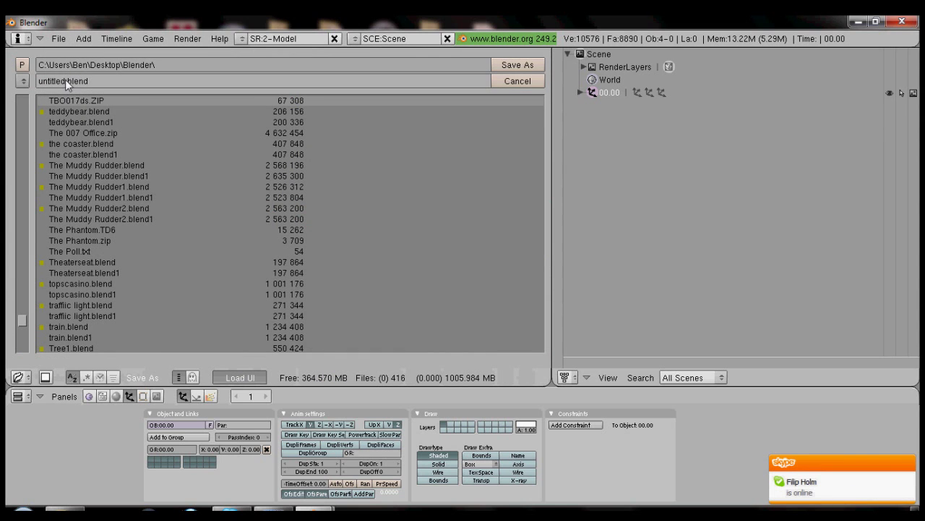
{"action": "left_click", "coordinate": [64, 81]}
{"action": "left_click", "coordinate": [56, 82]}
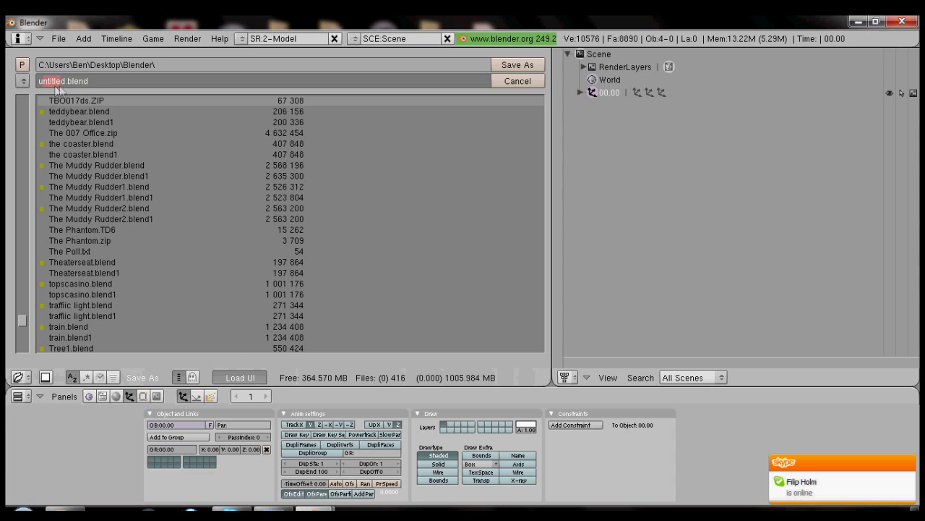
{"action": "left_click_drag", "start_coordinate": [65, 84], "coordinate": [57, 86]}
{"action": "type", "text": "nellis1"}
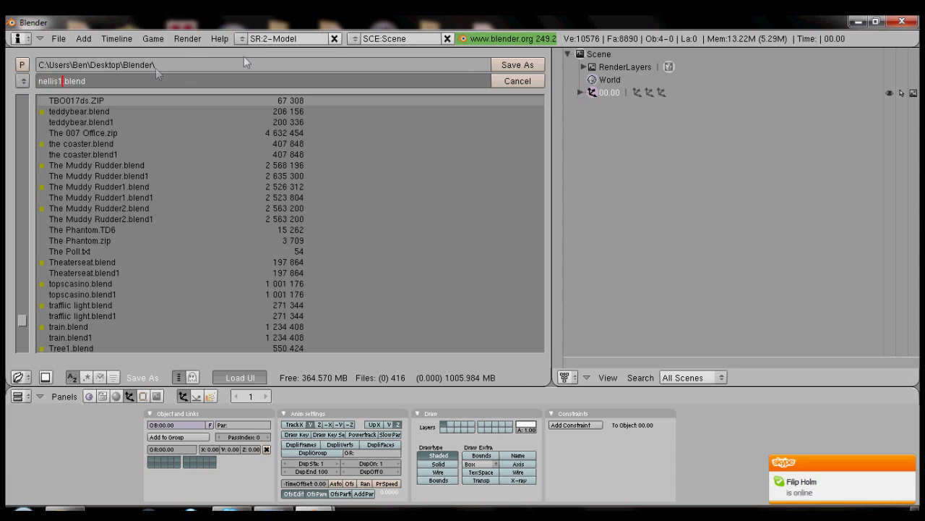
{"action": "left_click", "coordinate": [511, 63]}
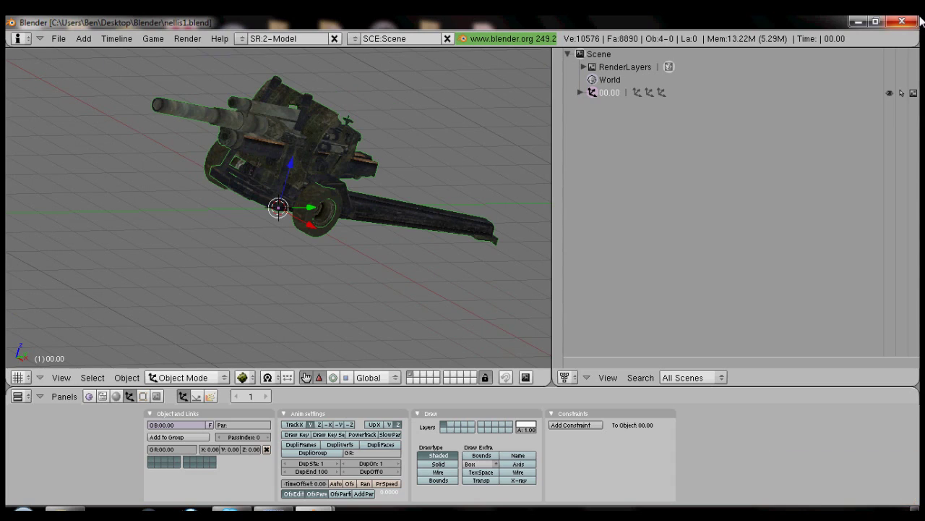
Close Blender, relaunch it from its program folder and reopen the recent file nellis1.blend.
{"action": "left_click", "coordinate": [904, 22]}
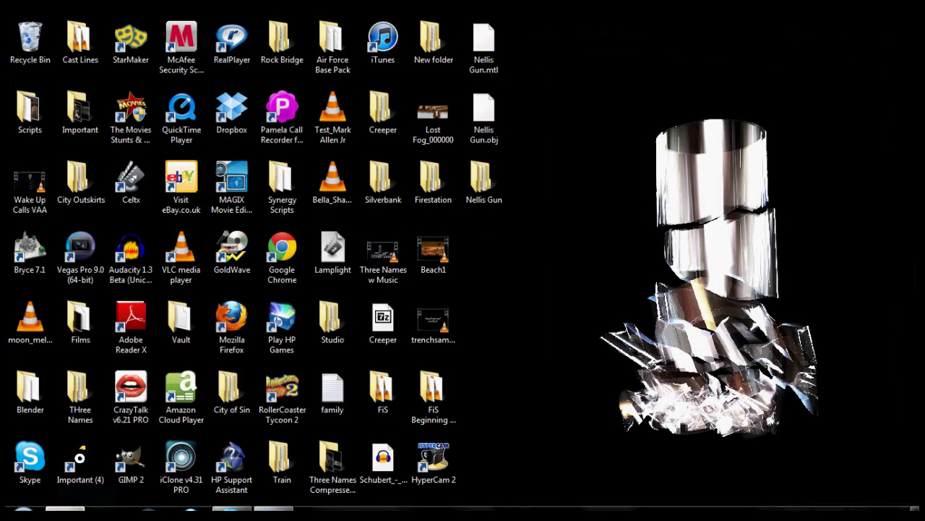
{"action": "left_click", "coordinate": [66, 509]}
{"action": "double_click", "coordinate": [177, 166]}
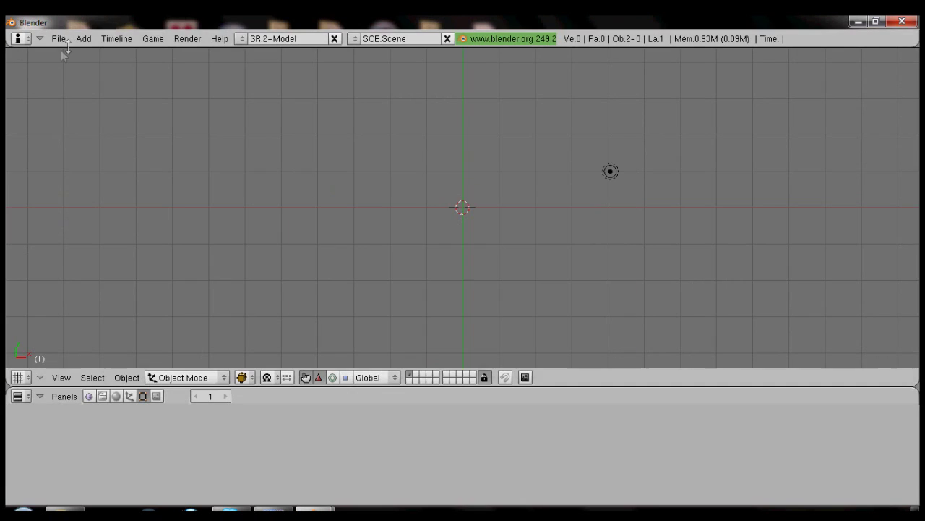
{"action": "left_click", "coordinate": [58, 38]}
{"action": "mouse_move", "coordinate": [78, 85]}
{"action": "left_click", "coordinate": [322, 81]}
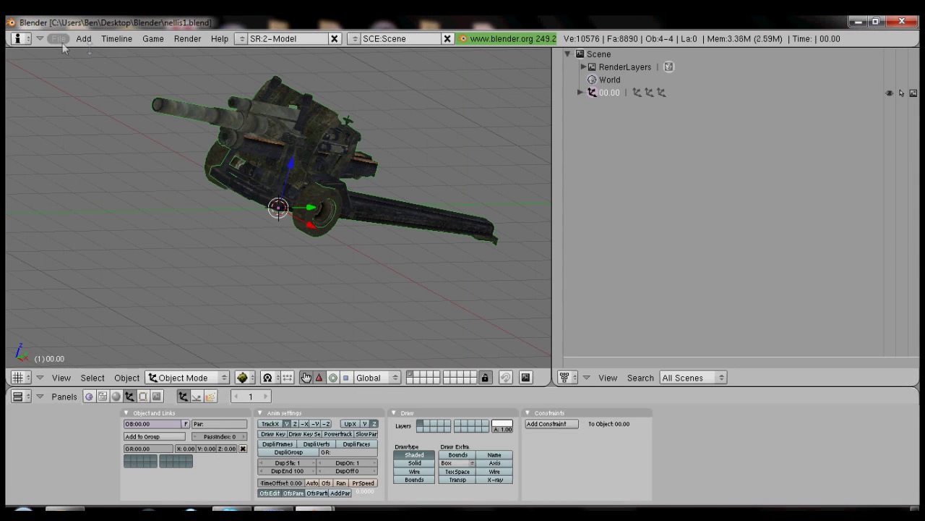
Save over nellis1.blend and reopen it in a freshly launched Blender.
{"action": "left_click", "coordinate": [58, 39]}
{"action": "left_click", "coordinate": [69, 110]}
{"action": "left_click", "coordinate": [83, 107]}
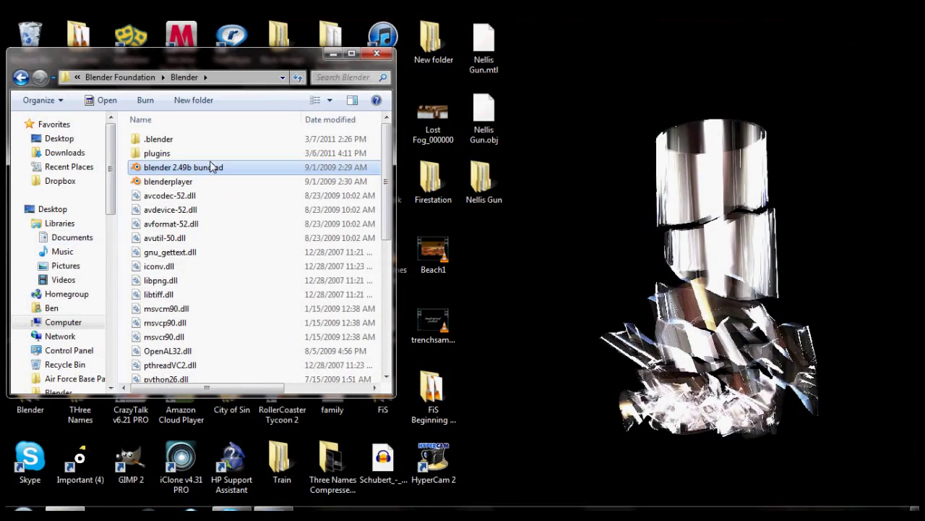
{"action": "double_click", "coordinate": [210, 164]}
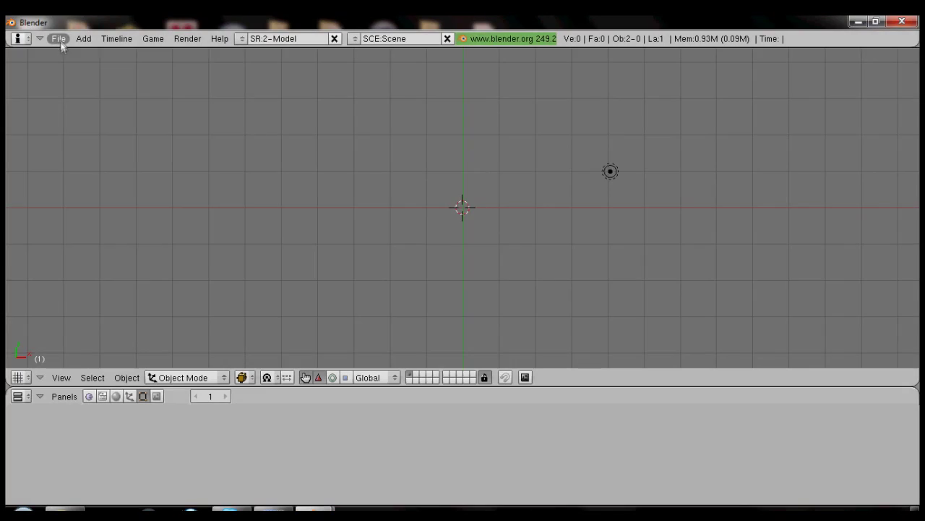
{"action": "left_click", "coordinate": [58, 38]}
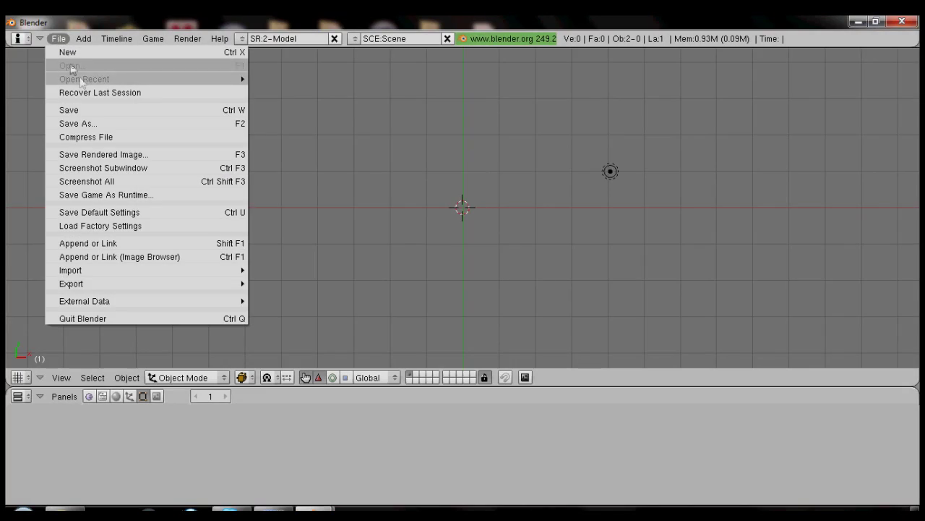
{"action": "mouse_move", "coordinate": [143, 79]}
{"action": "left_click", "coordinate": [287, 80]}
Save the reopened scene over the existing nellis1.blend.
{"action": "left_click", "coordinate": [58, 38]}
{"action": "left_click", "coordinate": [81, 113]}
{"action": "left_click", "coordinate": [81, 113]}
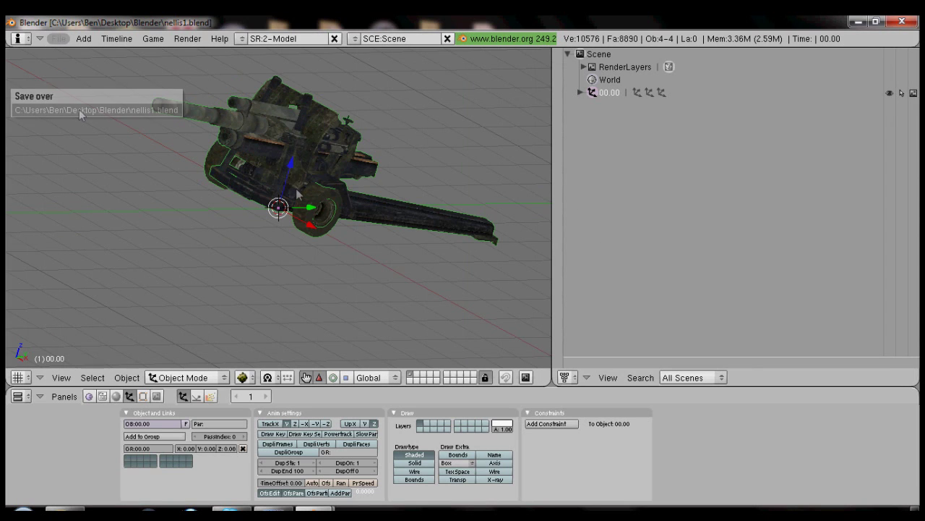
Replace the Outliner with the UV/Image Editor and inspect the list of loaded images with Material.000945 selected.
{"action": "left_click", "coordinate": [577, 378]}
{"action": "left_click", "coordinate": [596, 306]}
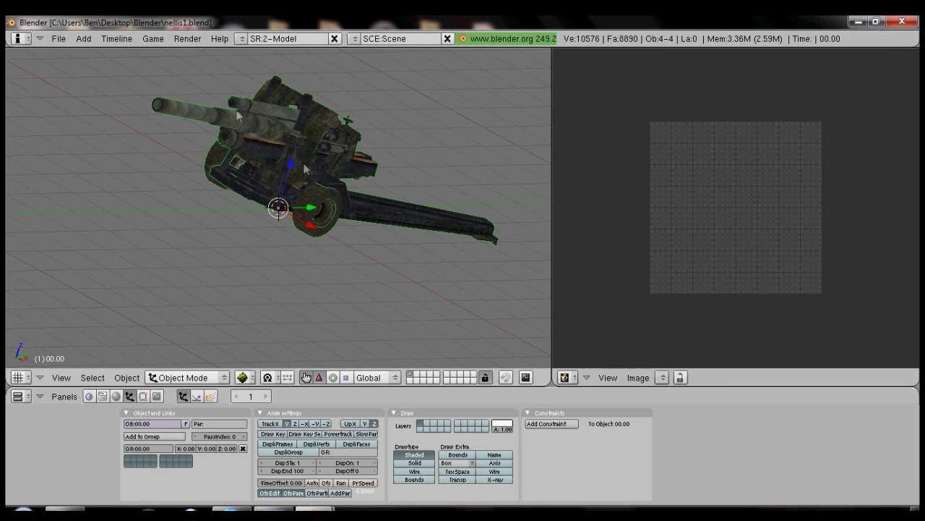
{"action": "left_click", "coordinate": [661, 379]}
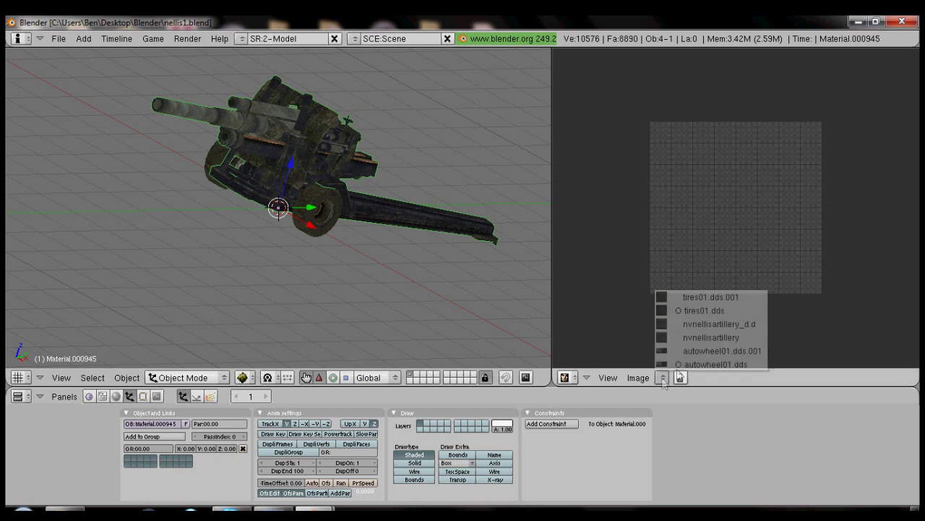
{"action": "left_click", "coordinate": [663, 379]}
{"action": "left_click", "coordinate": [663, 378]}
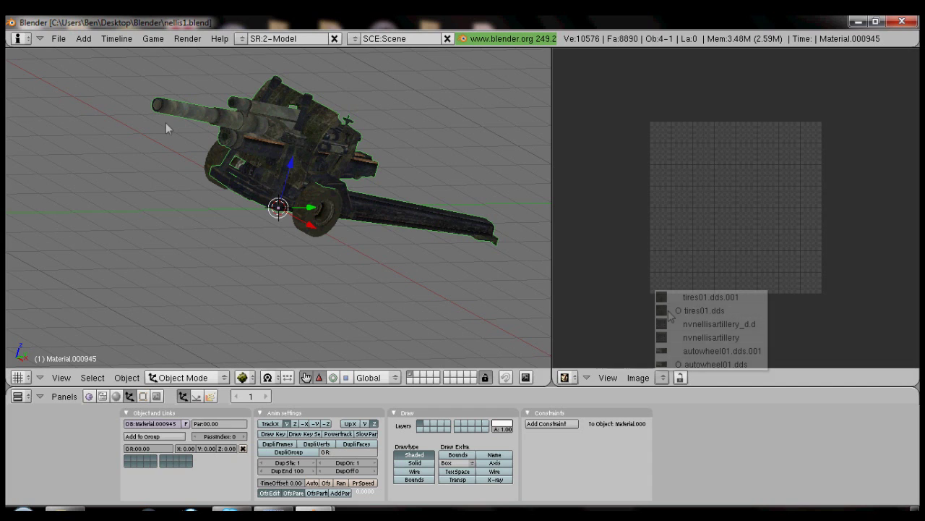
Overwrite nellis1.blend with the current scene, restart Blender and load the file again.
{"action": "left_click", "coordinate": [58, 38]}
{"action": "left_click", "coordinate": [86, 110]}
{"action": "left_click", "coordinate": [85, 114]}
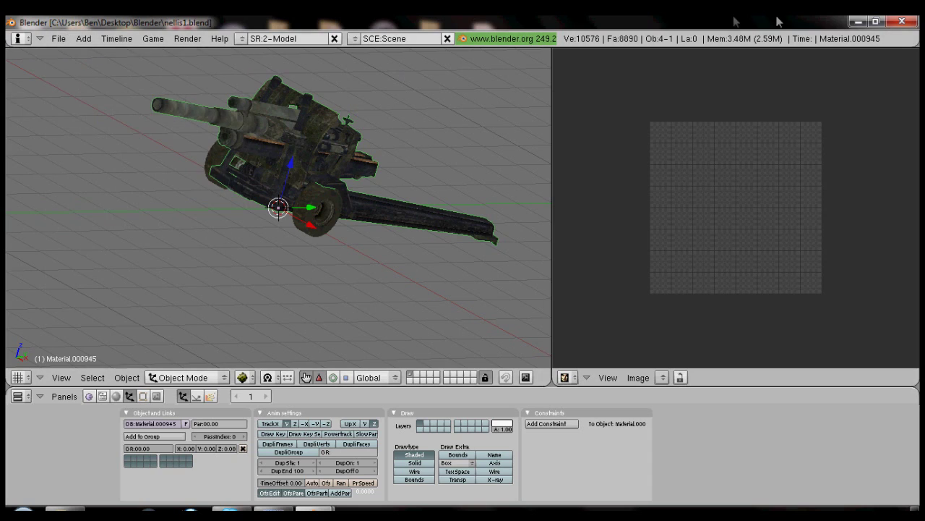
{"action": "left_click", "coordinate": [894, 22]}
{"action": "double_click", "coordinate": [221, 173]}
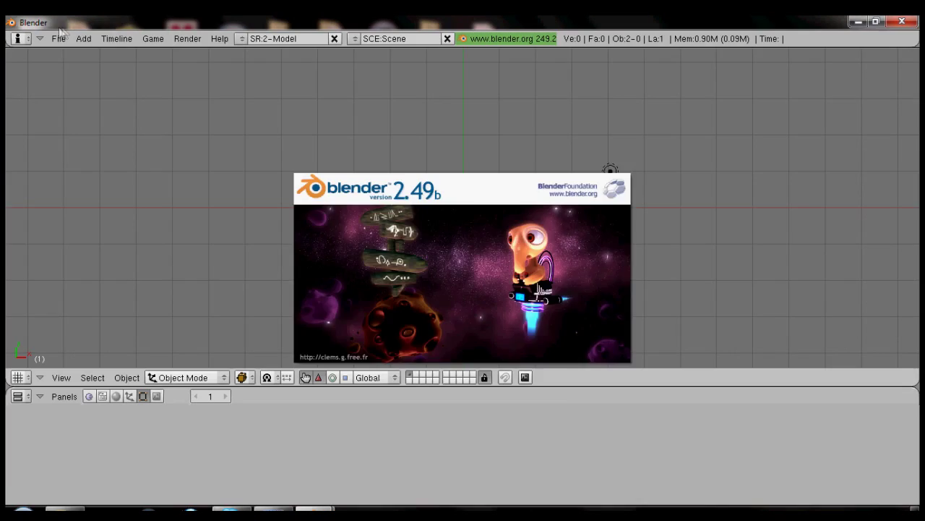
{"action": "left_click", "coordinate": [58, 38]}
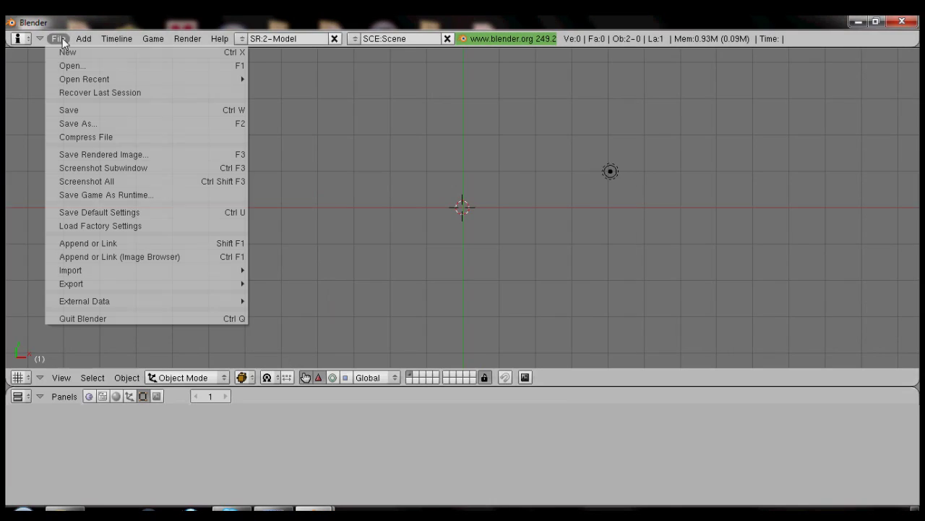
{"action": "mouse_move", "coordinate": [221, 80]}
{"action": "left_click", "coordinate": [274, 78]}
Enter Edit Mode on the gun body Material.000945 and assign the nvnellisartillery image to its UV faces.
{"action": "left_click", "coordinate": [662, 377]}
{"action": "middle_click_drag", "start_coordinate": [239, 141], "coordinate": [262, 181]}
{"action": "key", "text": "Tab"}
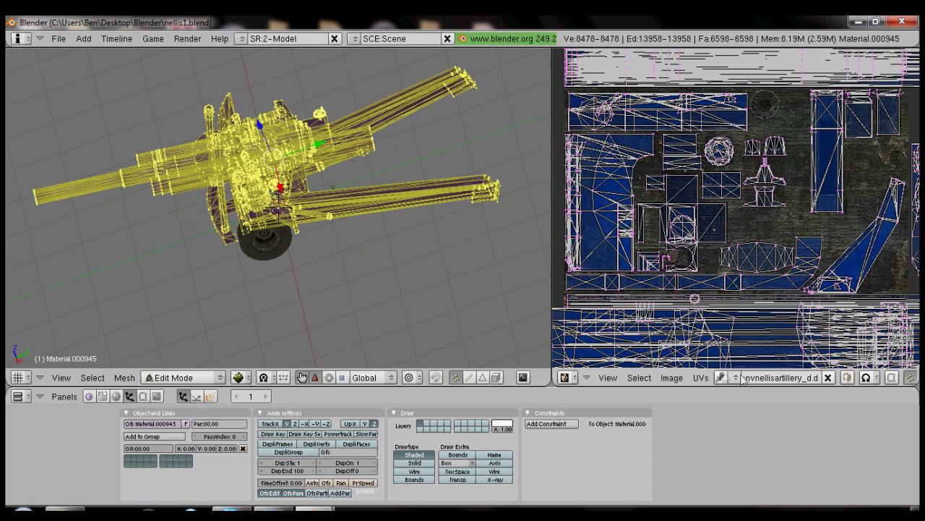
{"action": "left_click", "coordinate": [734, 379]}
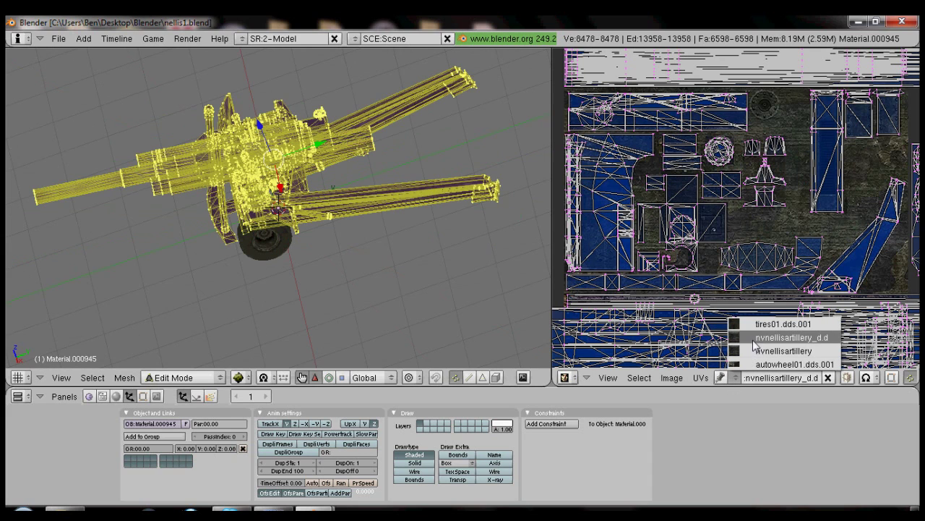
{"action": "left_click", "coordinate": [754, 350]}
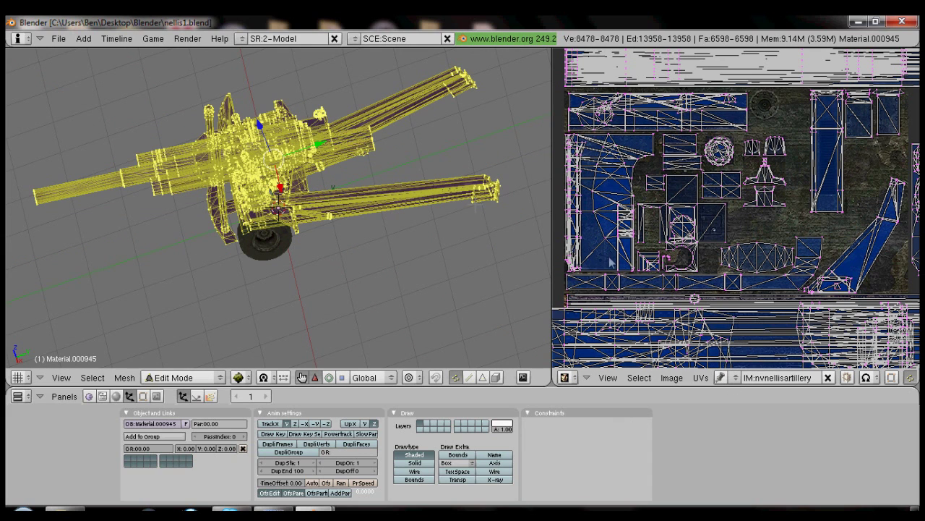
Return to Object Mode with nothing selected and save over nellis1.blend.
{"action": "middle_click_drag", "start_coordinate": [275, 224], "coordinate": [305, 202]}
{"action": "key", "text": "Tab"}
{"action": "key", "text": "a"}
{"action": "left_click", "coordinate": [71, 42]}
{"action": "left_click", "coordinate": [72, 109]}
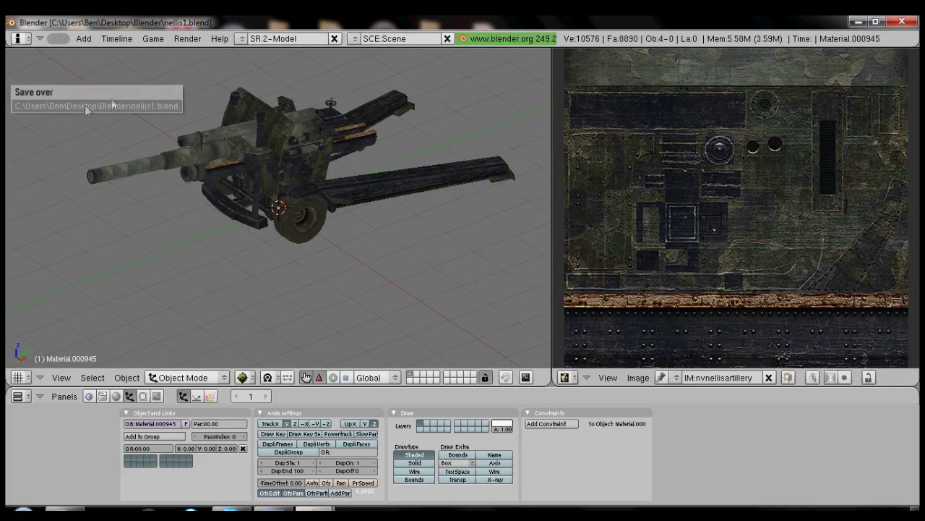
Restart Blender, reopen nellis1.blend and check the list of loaded images in the UV/Image Editor.
{"action": "left_click", "coordinate": [903, 21]}
{"action": "double_click", "coordinate": [212, 167]}
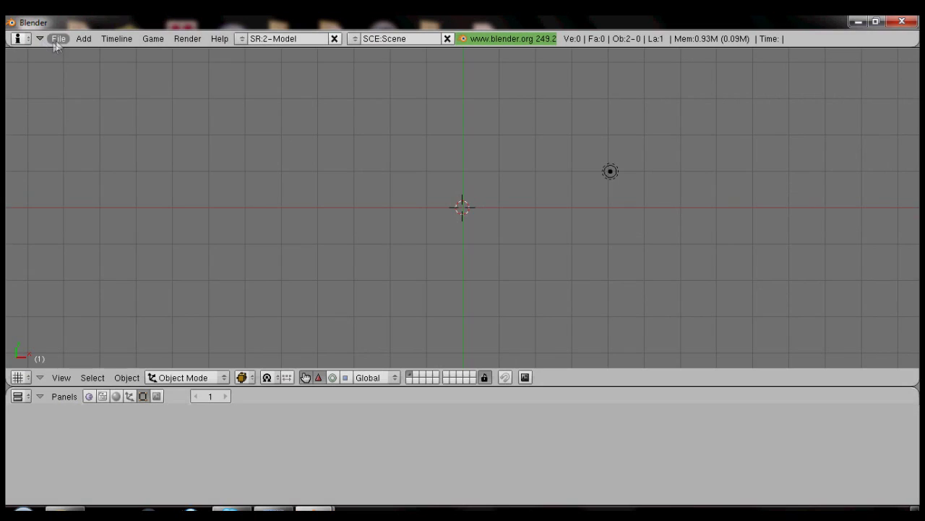
{"action": "left_click", "coordinate": [58, 38]}
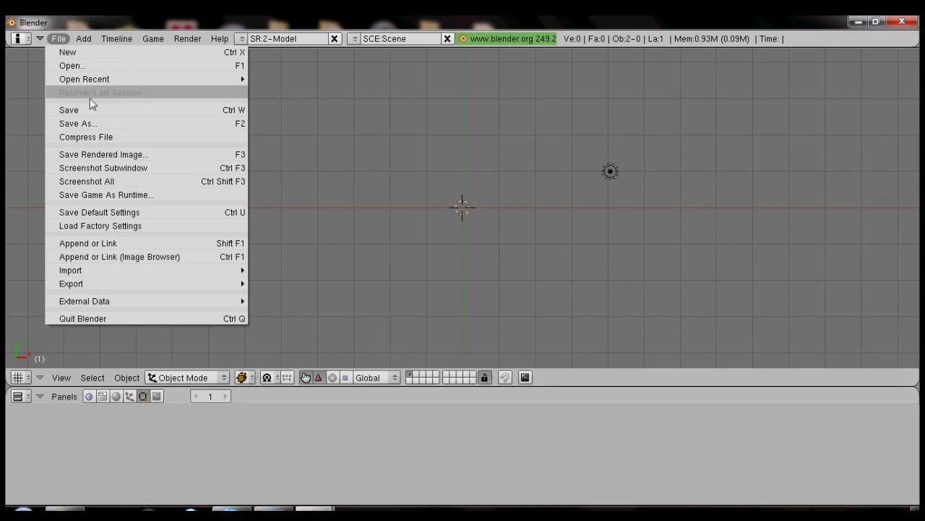
{"action": "mouse_move", "coordinate": [92, 85]}
{"action": "left_click", "coordinate": [298, 79]}
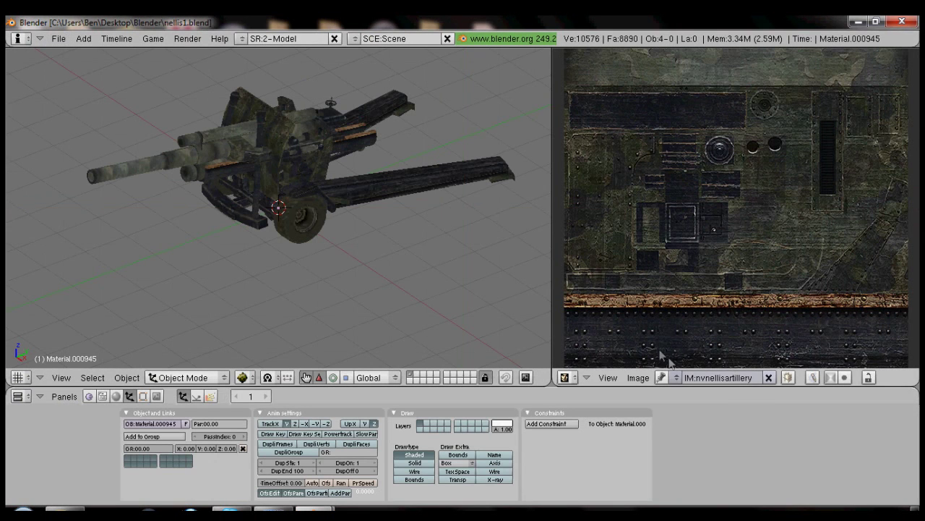
{"action": "left_click", "coordinate": [679, 376]}
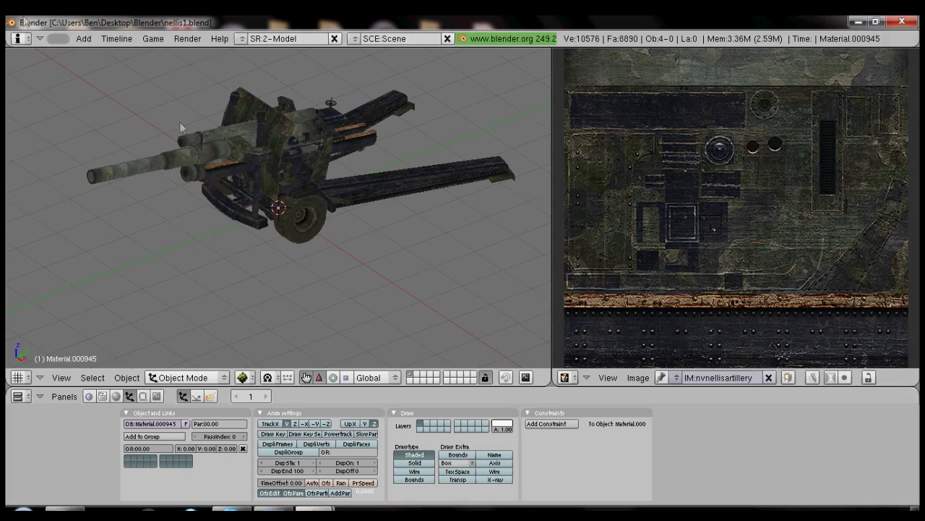
Save the current scene over nellis1.blend.
{"action": "left_click", "coordinate": [65, 41]}
{"action": "left_click", "coordinate": [75, 108]}
{"action": "left_click", "coordinate": [75, 105]}
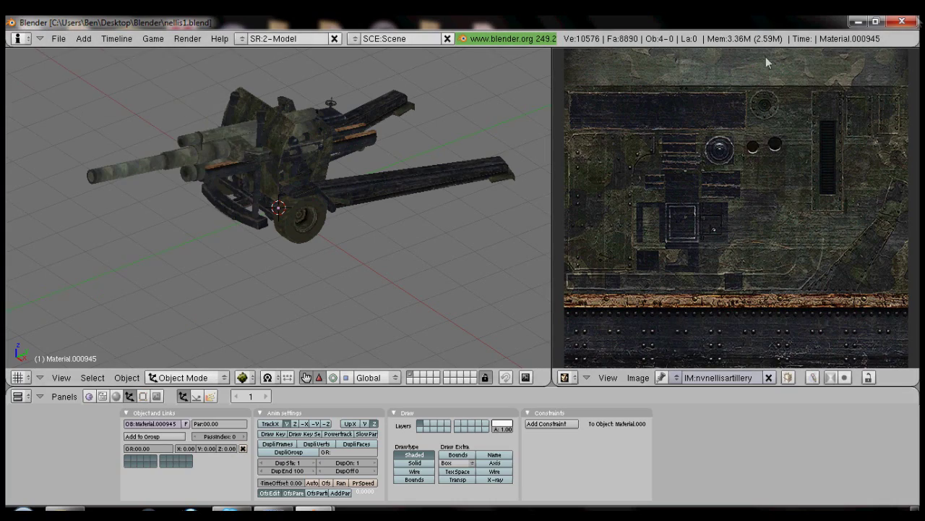
Restart Blender and reopen the recently used nellis1.blend.
{"action": "left_click", "coordinate": [902, 22]}
{"action": "double_click", "coordinate": [239, 166]}
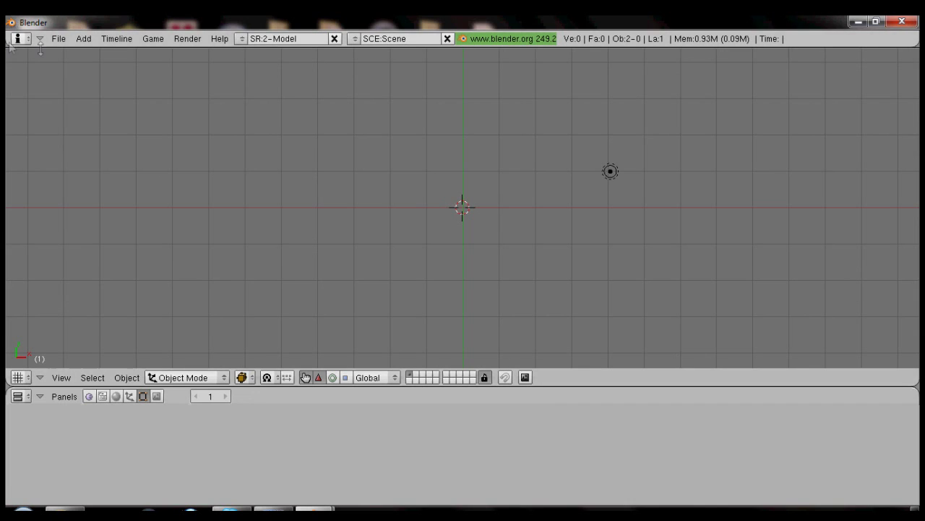
{"action": "left_click", "coordinate": [58, 38]}
{"action": "mouse_move", "coordinate": [89, 85]}
{"action": "left_click", "coordinate": [312, 81]}
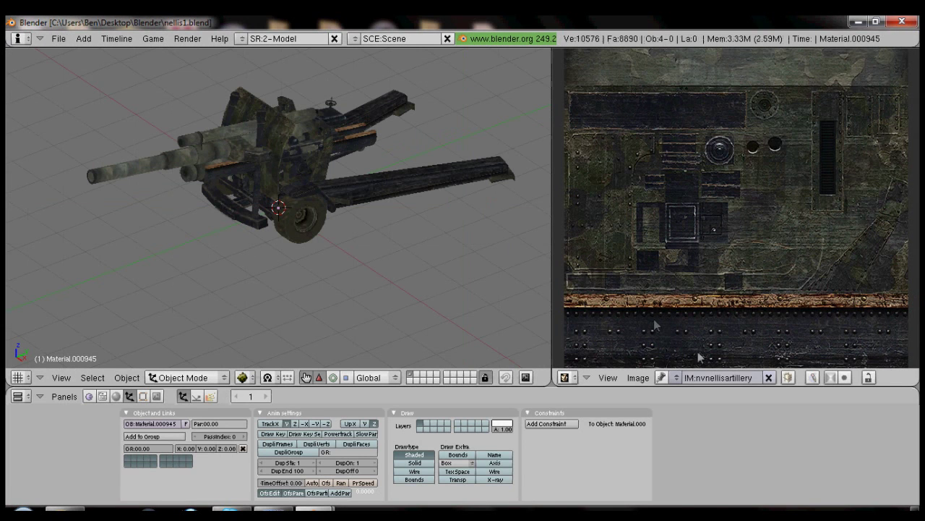
Check the list of loaded images and the image file assigned to the gun body's texture.
{"action": "left_click", "coordinate": [678, 377]}
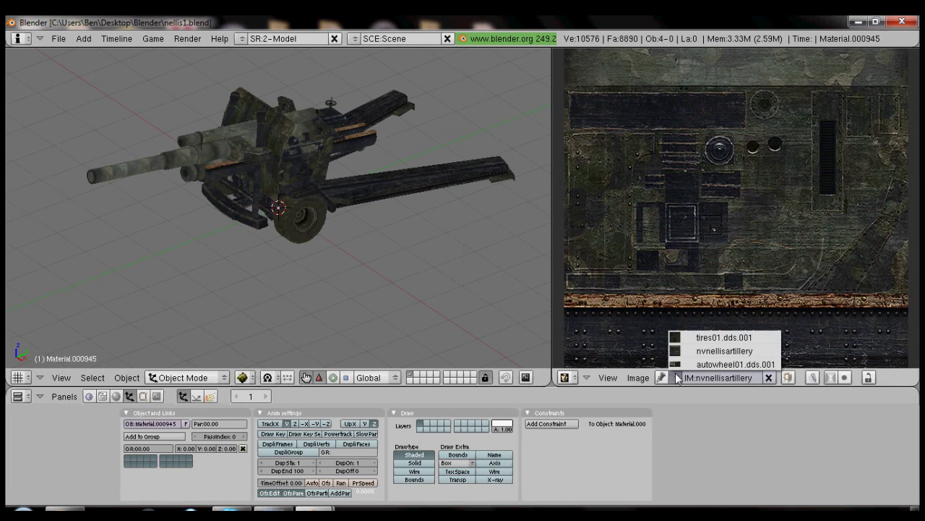
{"action": "left_click", "coordinate": [711, 351]}
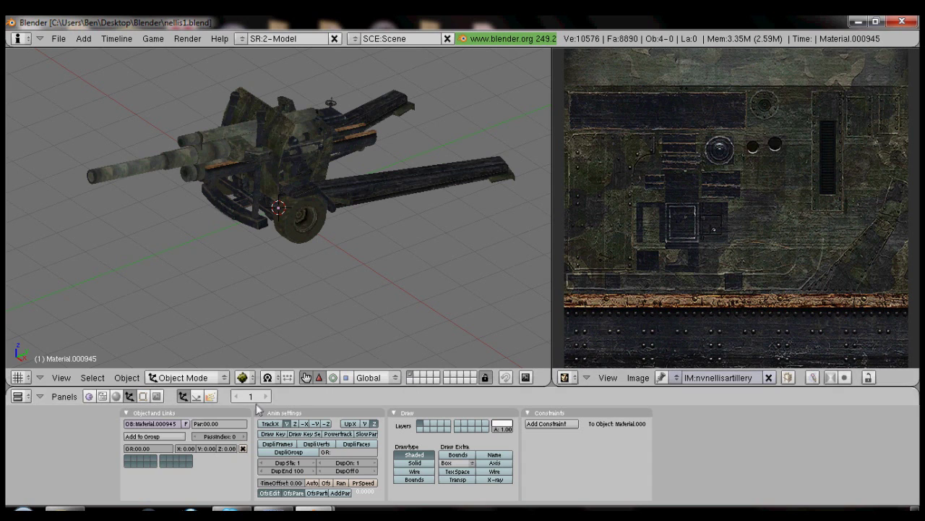
{"action": "left_click", "coordinate": [116, 397]}
{"action": "right_click", "coordinate": [151, 171]}
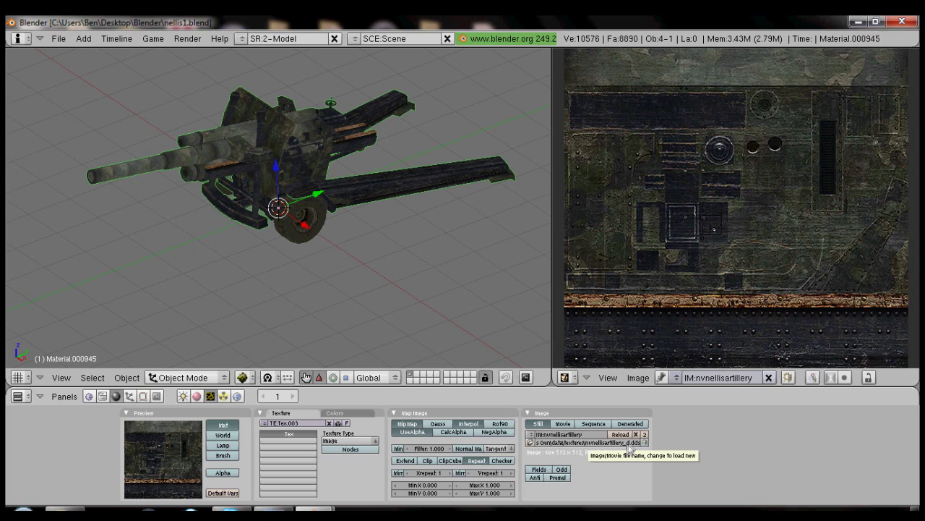
{"action": "left_click", "coordinate": [677, 376]}
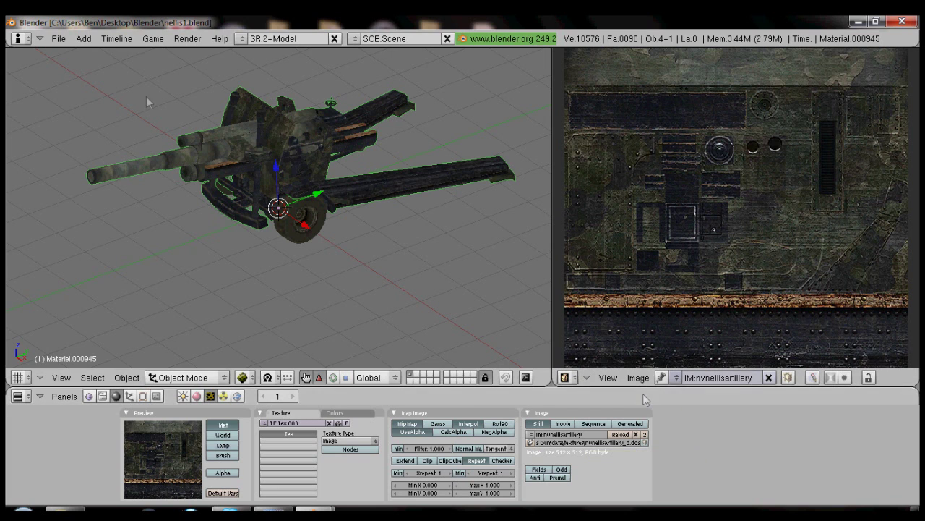
Run The Movies Preflight Check script on the scene and review its test report in Firefox.
{"action": "left_click", "coordinate": [565, 377]}
{"action": "left_click", "coordinate": [588, 151]}
{"action": "left_click", "coordinate": [611, 376]}
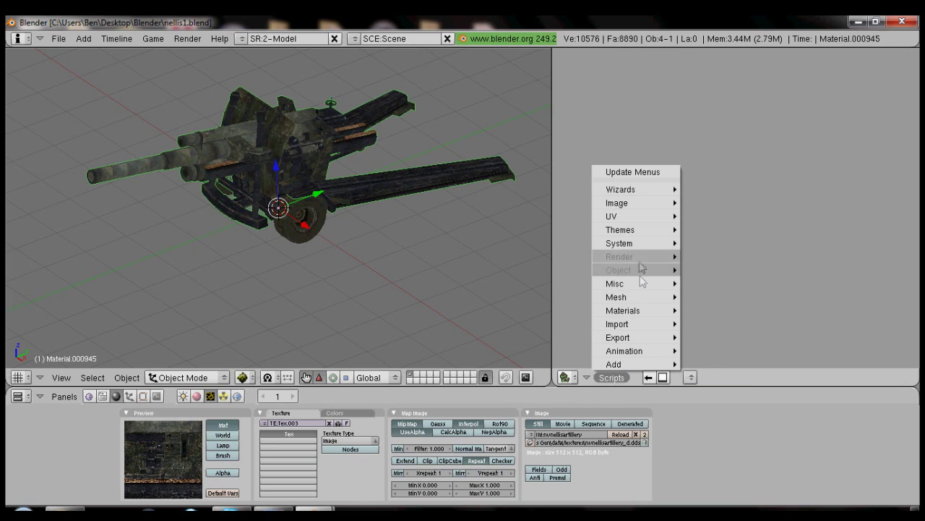
{"action": "mouse_move", "coordinate": [641, 286]}
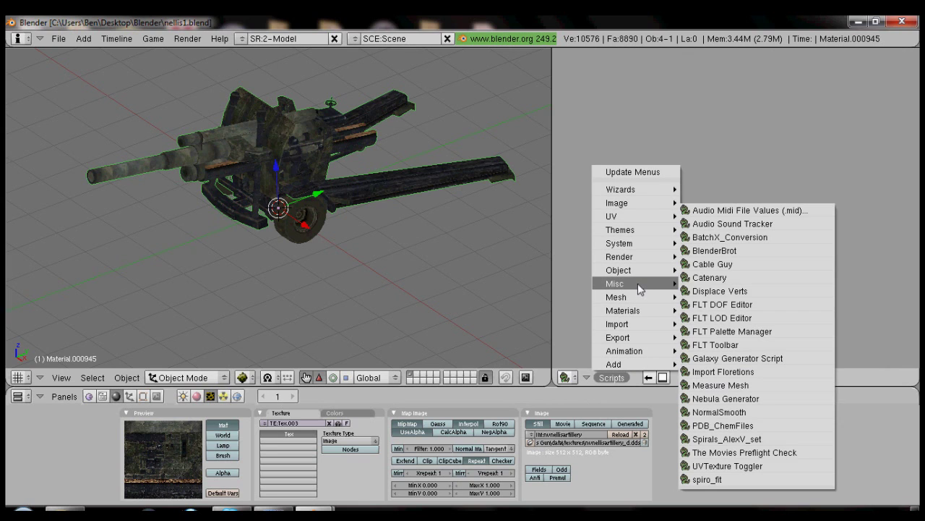
{"action": "left_click", "coordinate": [751, 451]}
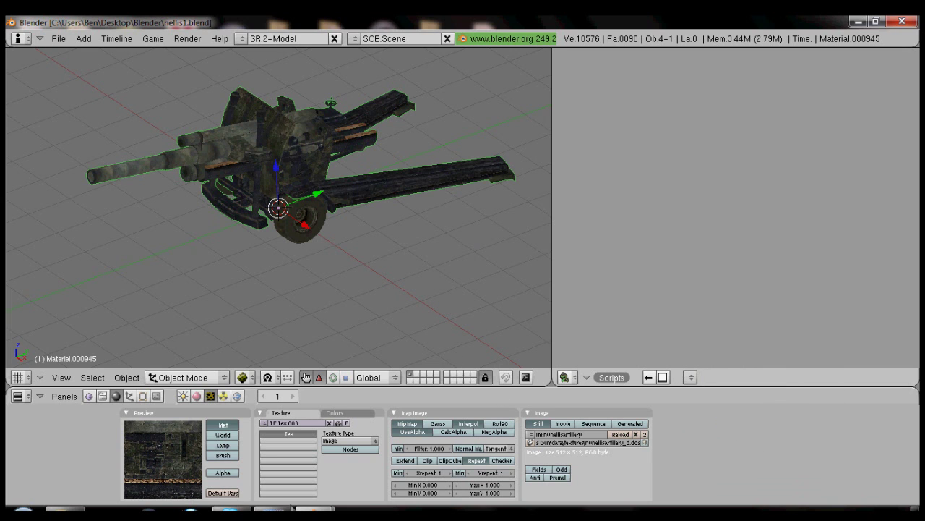
{"action": "left_click", "coordinate": [191, 510]}
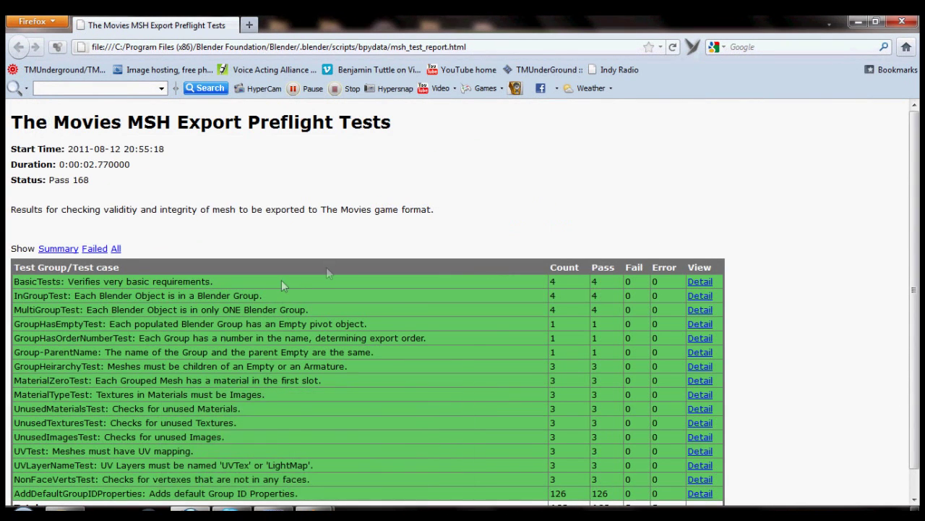
{"action": "scroll", "coordinate": [326, 267], "scroll_direction": "down", "scroll_amount": 1}
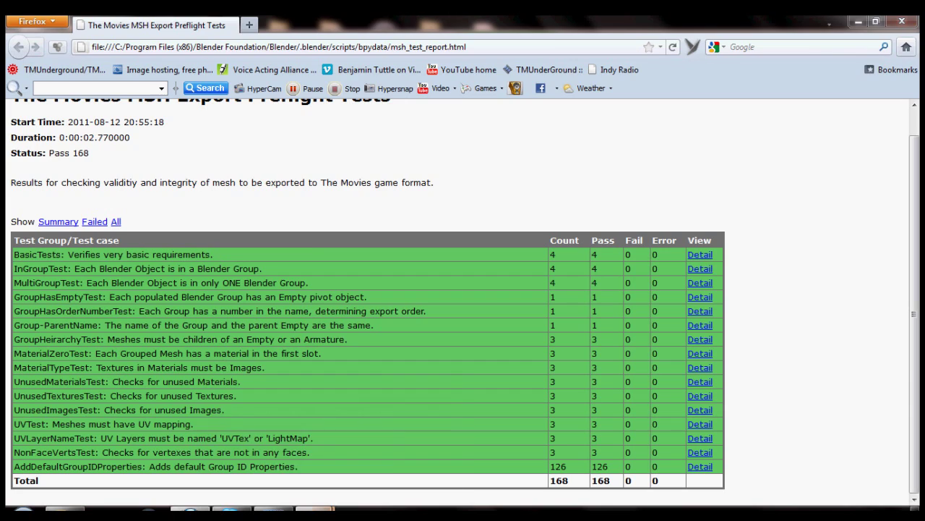
Return to Blender, start The Movies (.msh) 2009 export and set its destination to the desktop folder Nellis Gun\data\meshes.
{"action": "mouse_move", "coordinate": [315, 510]}
{"action": "left_click", "coordinate": [366, 451]}
{"action": "left_click", "coordinate": [58, 38]}
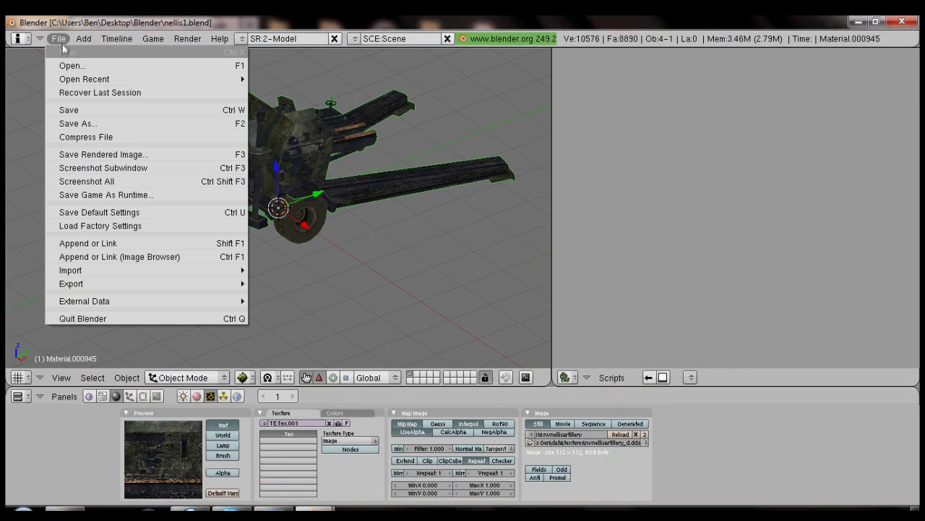
{"action": "mouse_move", "coordinate": [105, 287]}
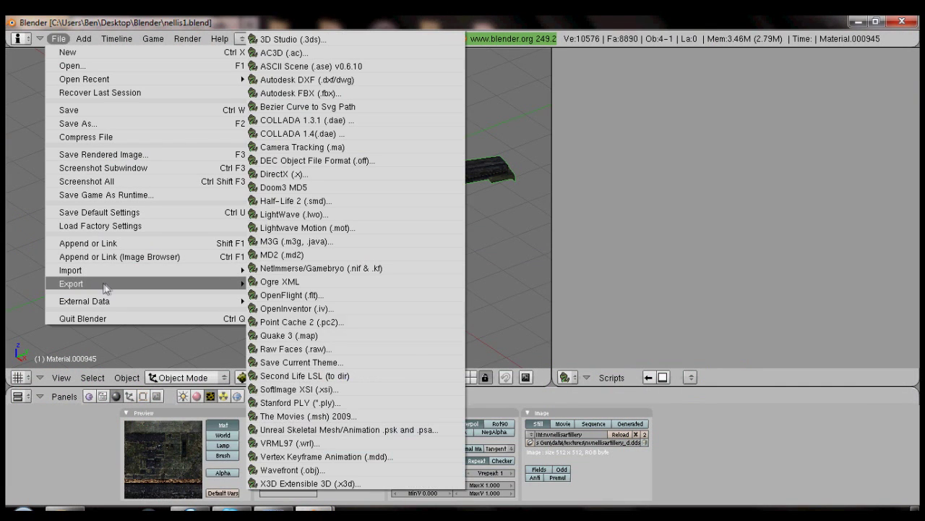
{"action": "left_click", "coordinate": [314, 416]}
{"action": "left_click", "coordinate": [568, 64]}
{"action": "left_click", "coordinate": [568, 64]}
{"action": "left_click", "coordinate": [569, 64]}
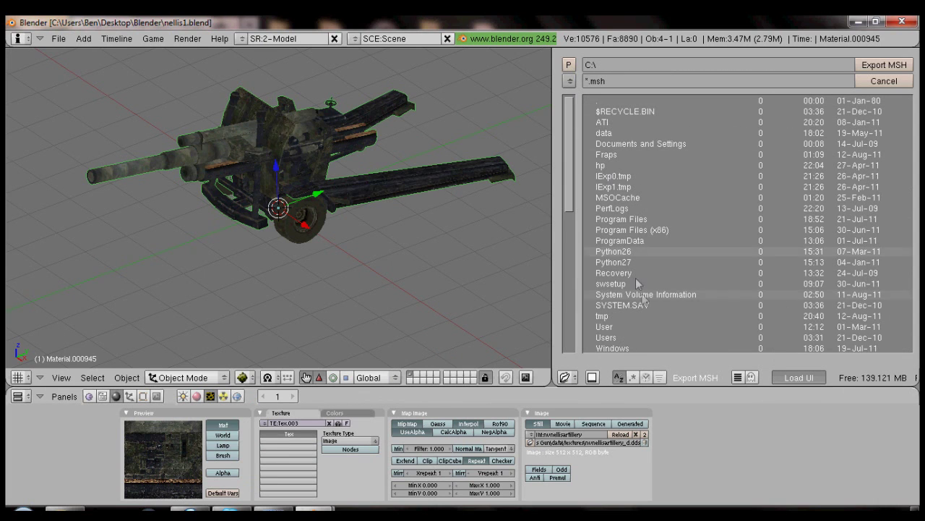
{"action": "left_click", "coordinate": [631, 335]}
{"action": "left_click", "coordinate": [600, 133]}
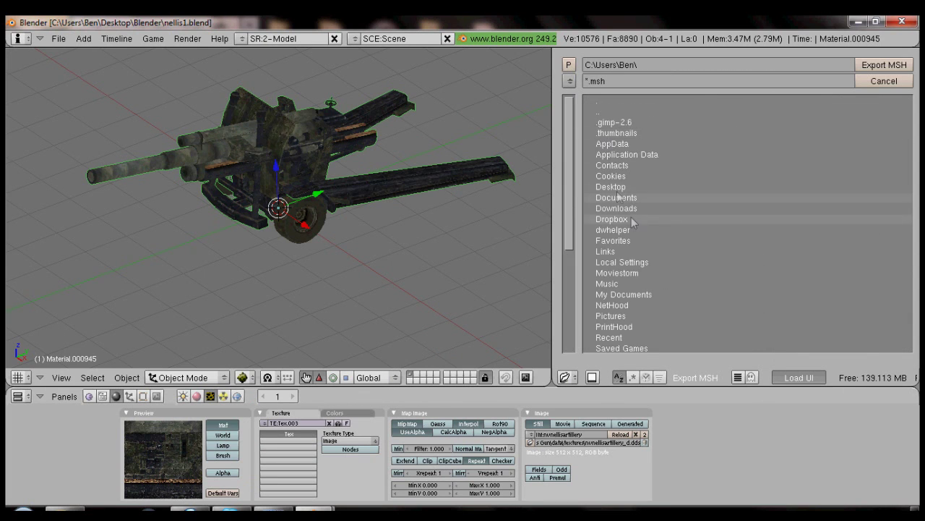
{"action": "left_click", "coordinate": [613, 186]}
{"action": "left_click", "coordinate": [626, 242]}
{"action": "left_click", "coordinate": [627, 124]}
{"action": "left_click", "coordinate": [611, 133]}
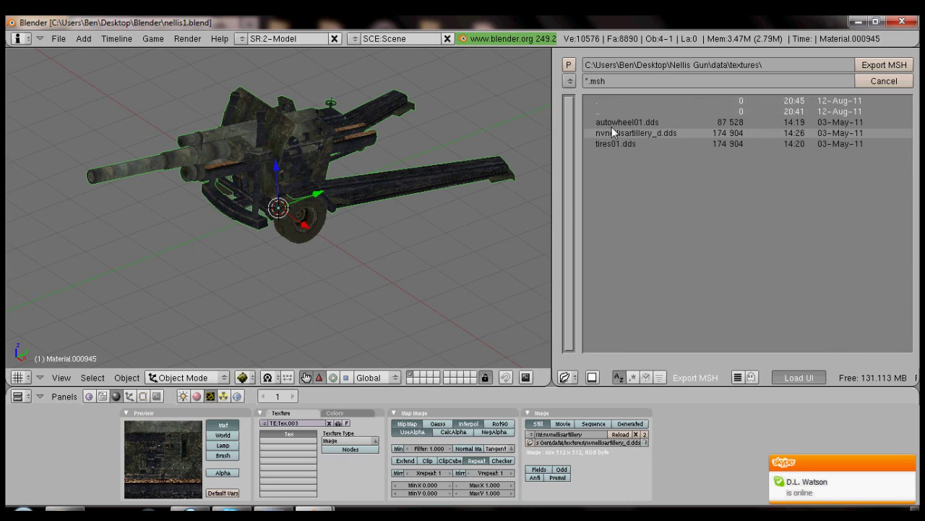
{"action": "left_click", "coordinate": [624, 112]}
{"action": "left_click", "coordinate": [626, 120]}
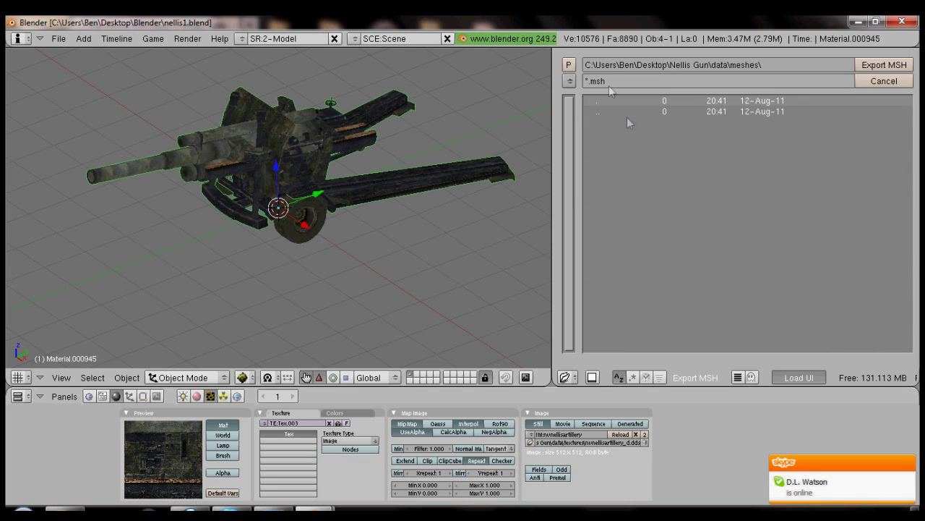
Name the mesh file p_nellis_gun.msh and export it.
{"action": "left_click", "coordinate": [588, 82]}
{"action": "key", "text": "BackSpace"}
{"action": "type", "text": "p"}
{"action": "type", "text": "_nells"}
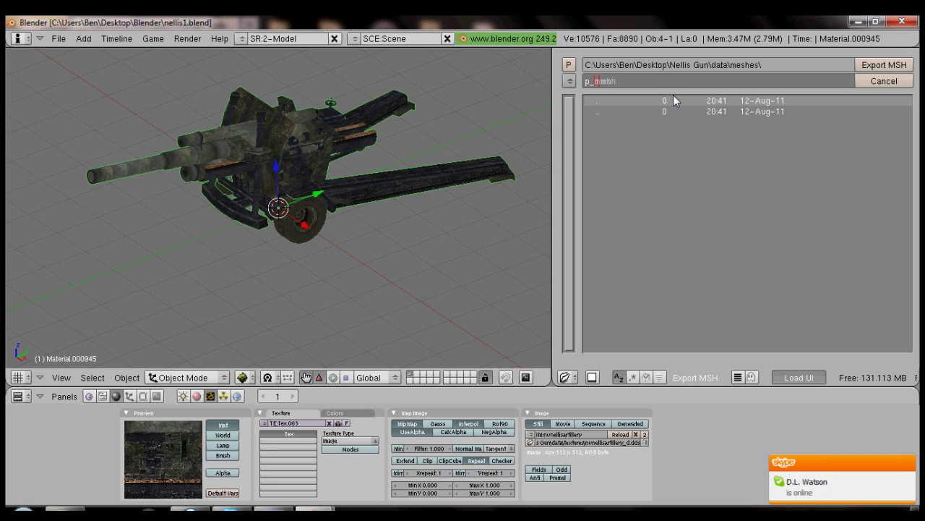
{"action": "key", "text": "BackSpace"}
{"action": "type", "text": "is_gh"}
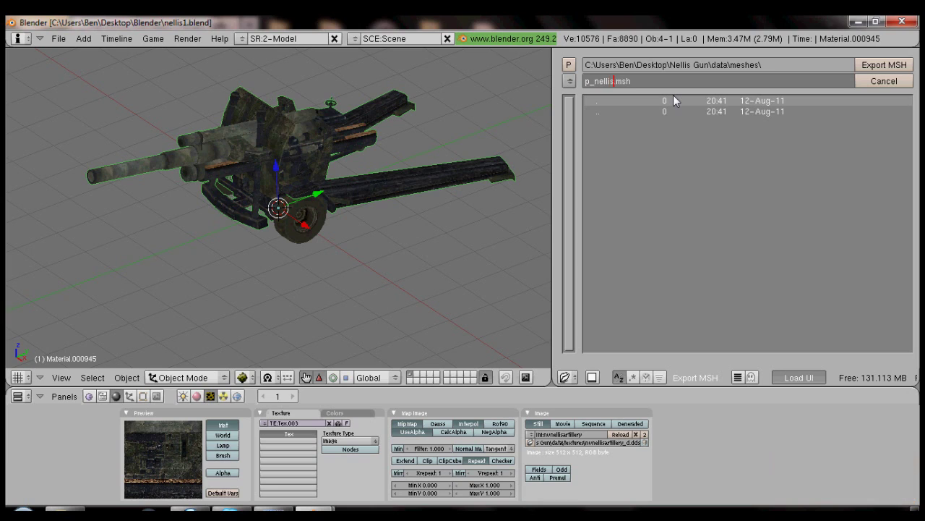
{"action": "key", "text": "BackSpace"}
{"action": "type", "text": "un"}
{"action": "left_click", "coordinate": [882, 66]}
{"action": "left_click", "coordinate": [885, 63]}
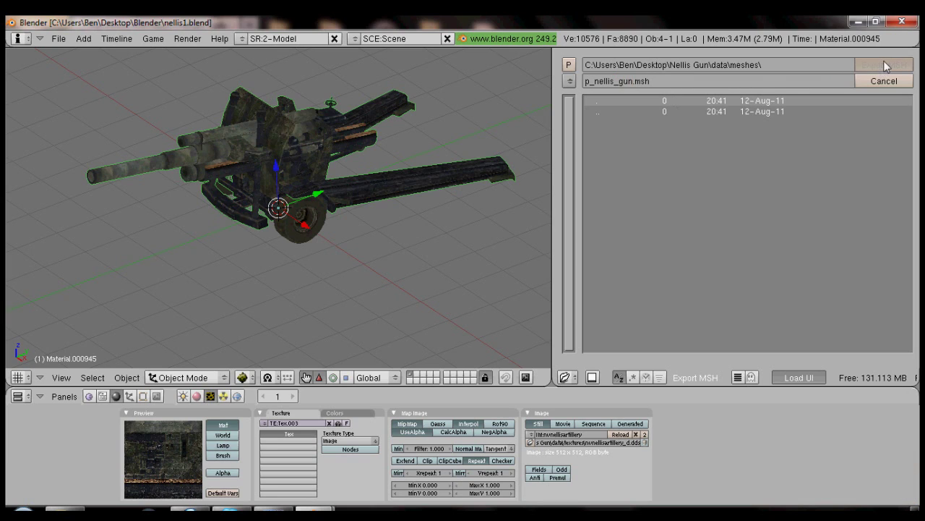
Check the mesh export log in the Blender console window.
{"action": "mouse_move", "coordinate": [324, 508]}
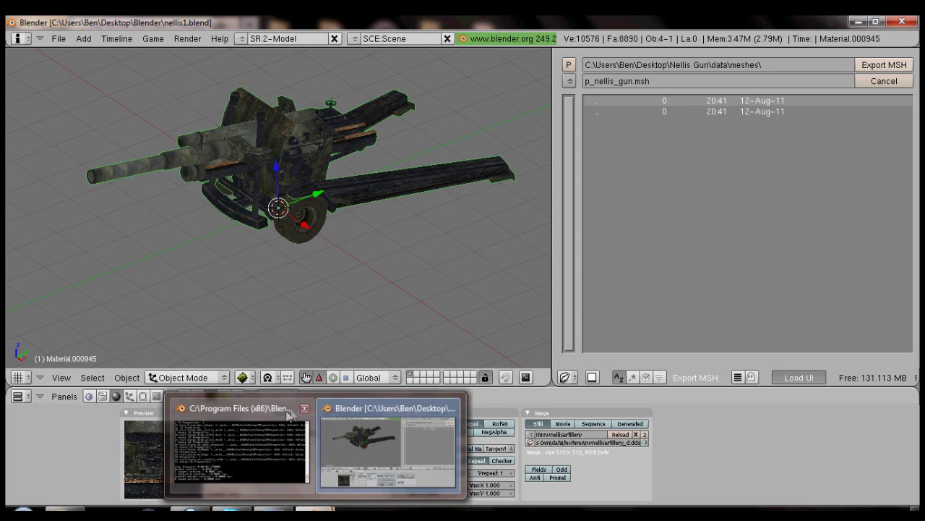
{"action": "left_click", "coordinate": [265, 438]}
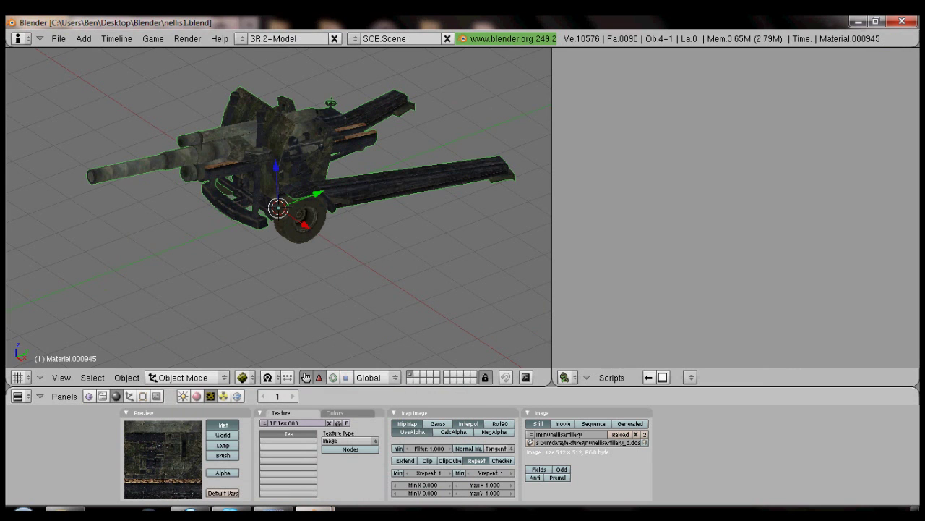
{"action": "mouse_move", "coordinate": [323, 508]}
{"action": "left_click", "coordinate": [249, 448]}
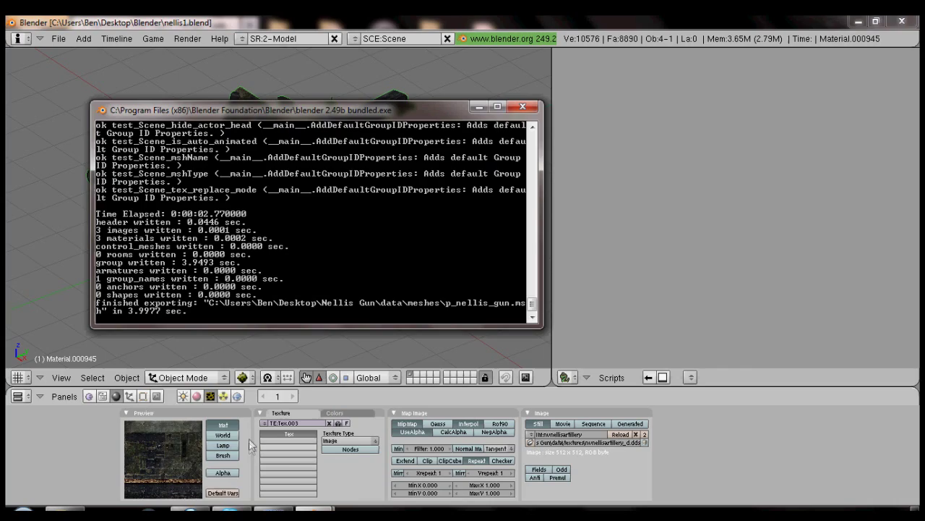
Close Blender and the Firefox preflight report, and select the Nellis Gun folder on the desktop.
{"action": "left_click", "coordinate": [901, 21]}
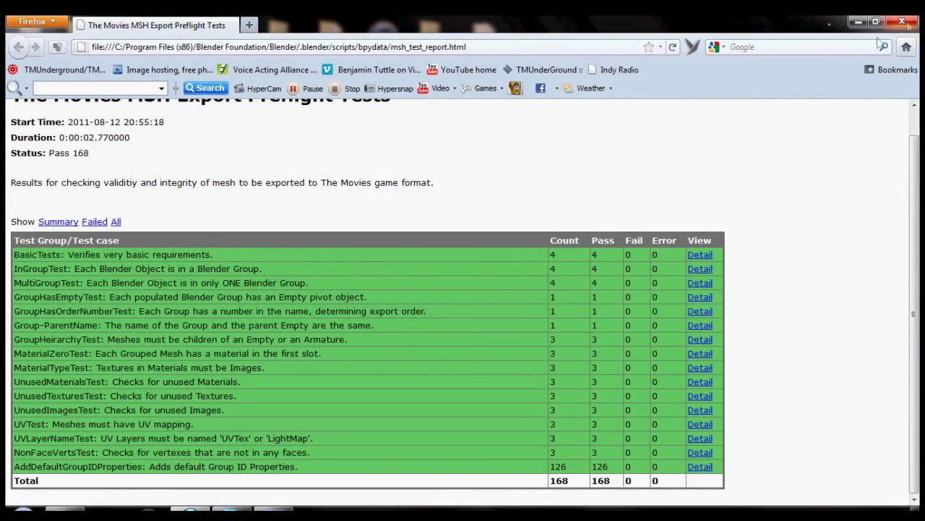
{"action": "left_click", "coordinate": [898, 21]}
{"action": "left_click", "coordinate": [494, 189]}
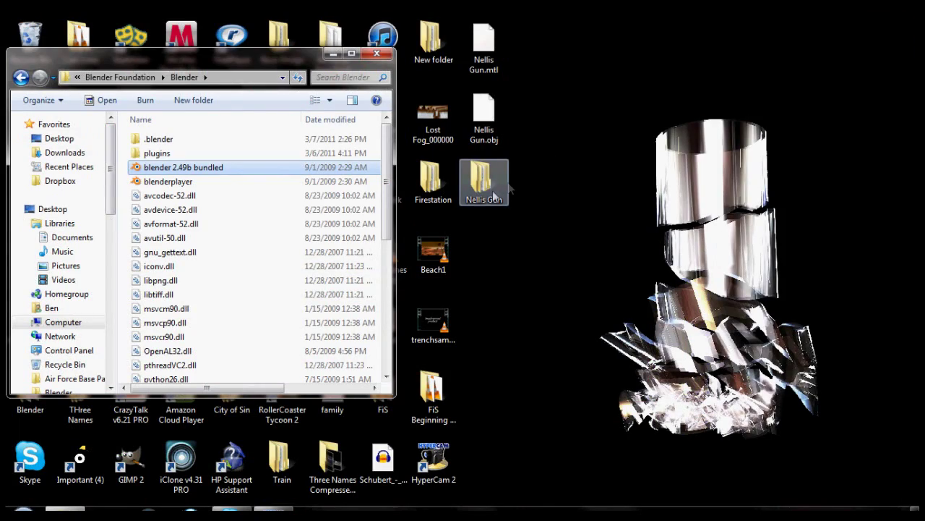
Launch The Movies Editor with the Nellis Gun folder as its workspace directory and dismiss the version-check notice.
{"action": "left_click", "coordinate": [22, 513]}
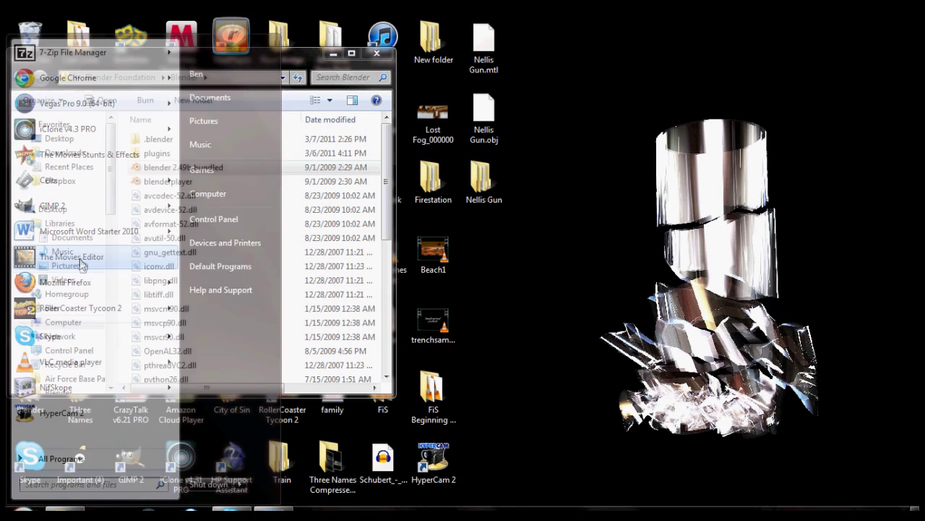
{"action": "left_click", "coordinate": [76, 259]}
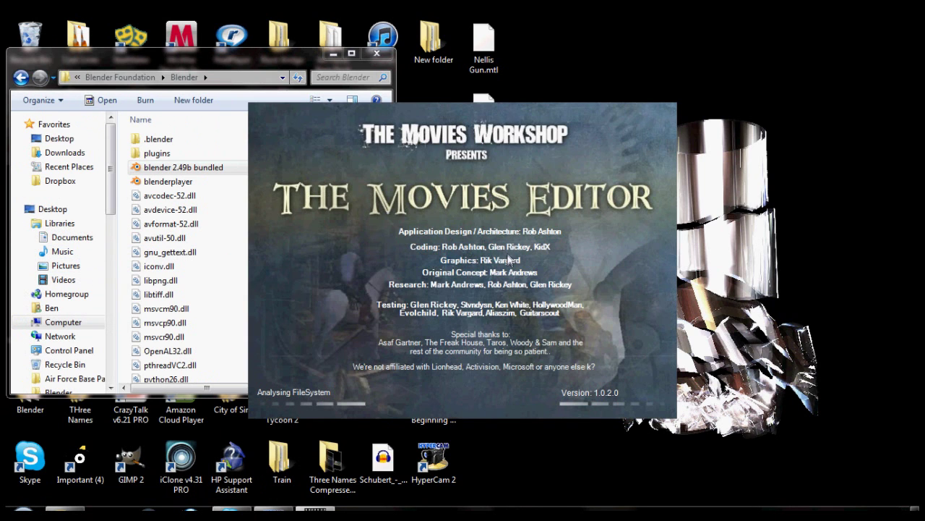
{"action": "left_click_drag", "start_coordinate": [551, 237], "coordinate": [553, 290]}
{"action": "left_click", "coordinate": [414, 259]}
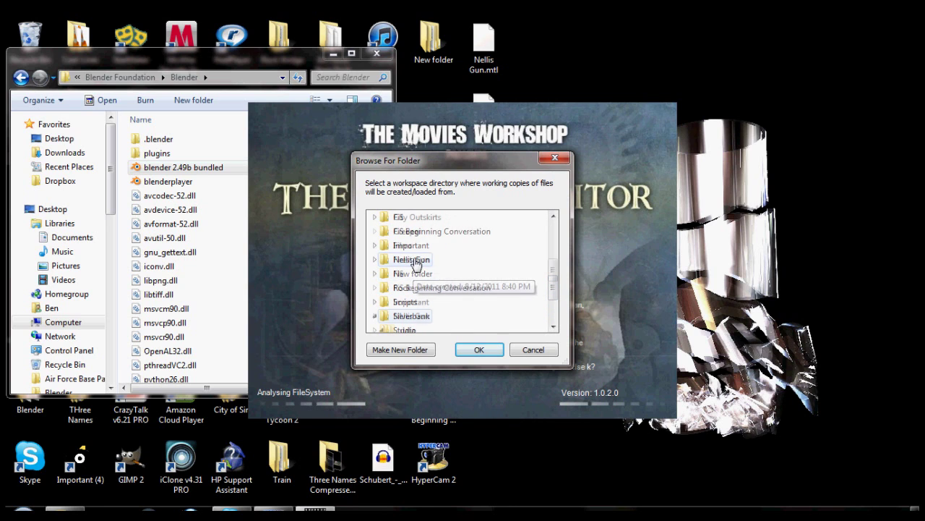
{"action": "left_click", "coordinate": [480, 349]}
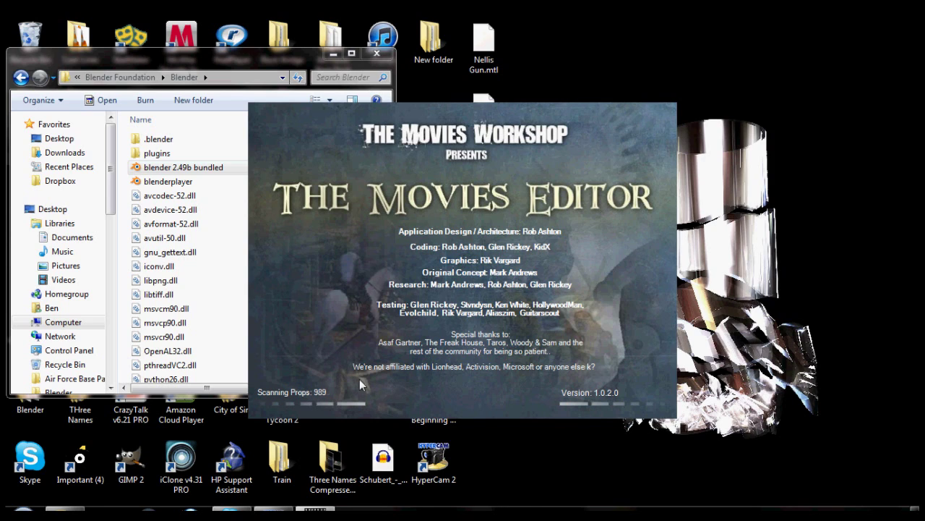
{"action": "mouse_move", "coordinate": [239, 510]}
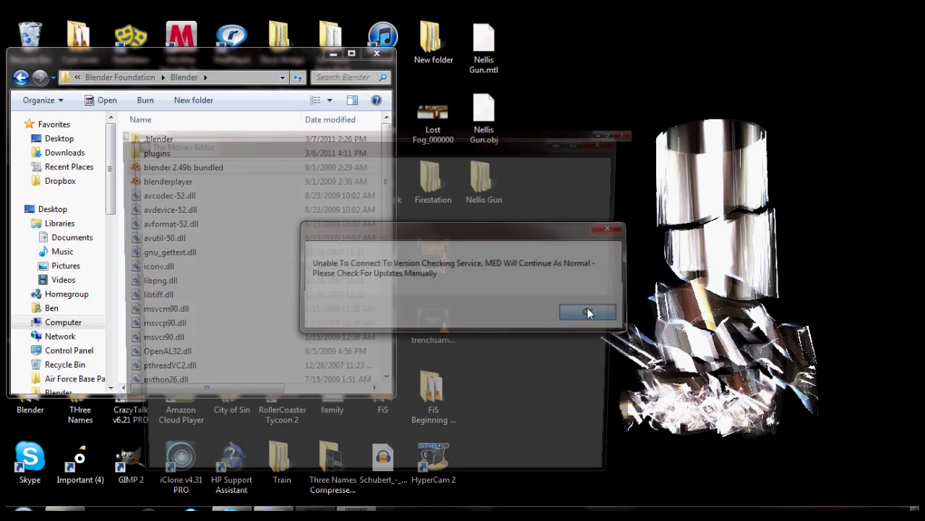
{"action": "left_click", "coordinate": [587, 309]}
Choose to modify an existing resource and load the Futuristic Rifle prop as the base.
{"action": "left_click", "coordinate": [289, 225]}
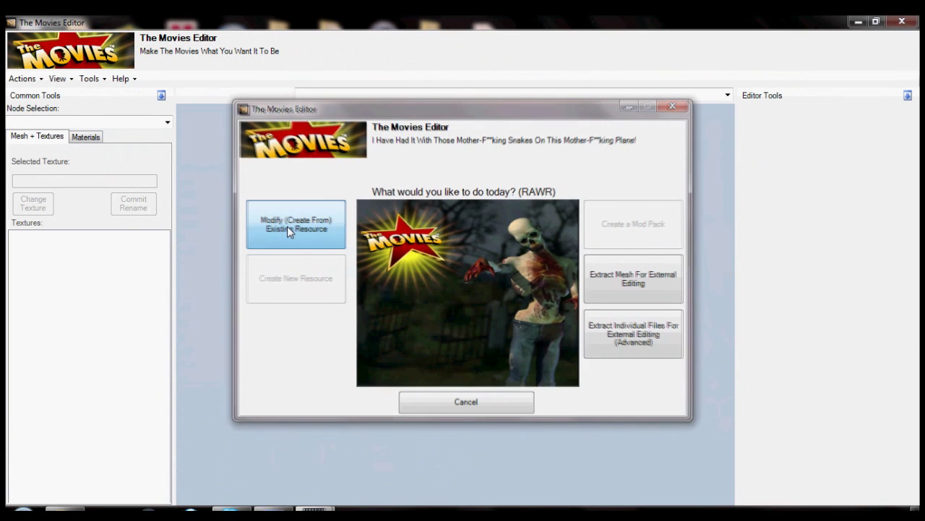
{"action": "left_click", "coordinate": [360, 214]}
{"action": "left_click", "coordinate": [694, 430]}
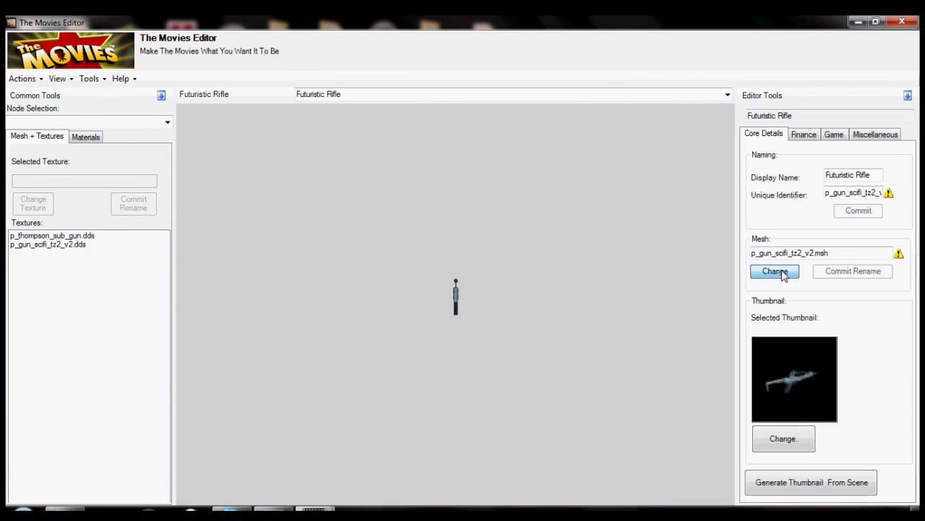
Replace the rifle's mesh by importing p_nellis_gun.msh from the data\meshes folder inside the Nellis Gun folder.
{"action": "left_click", "coordinate": [775, 272]}
{"action": "left_click", "coordinate": [253, 108]}
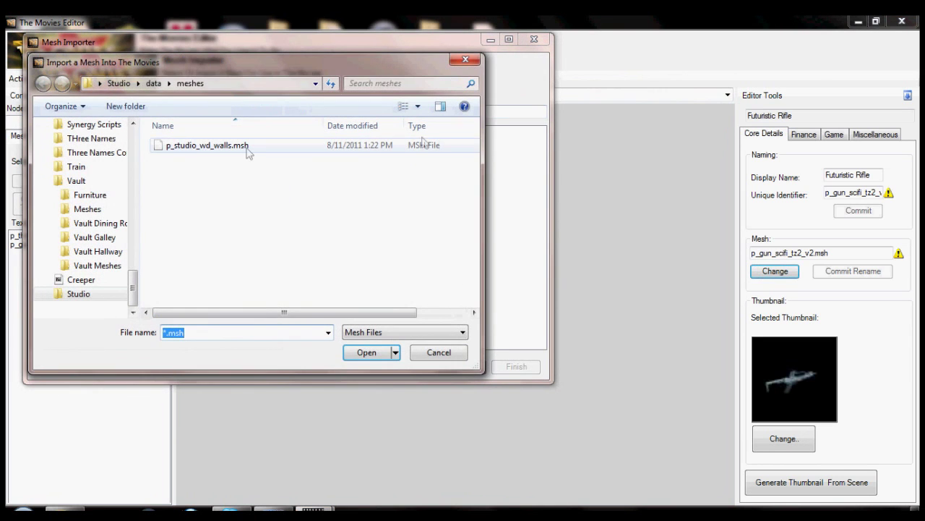
{"action": "left_click", "coordinate": [99, 83]}
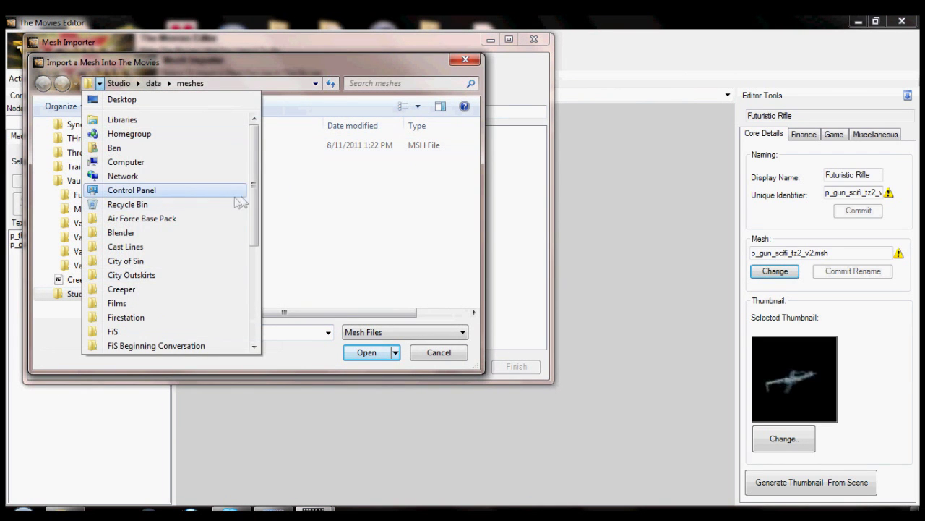
{"action": "scroll", "coordinate": [232, 286], "scroll_direction": "down", "scroll_amount": 4}
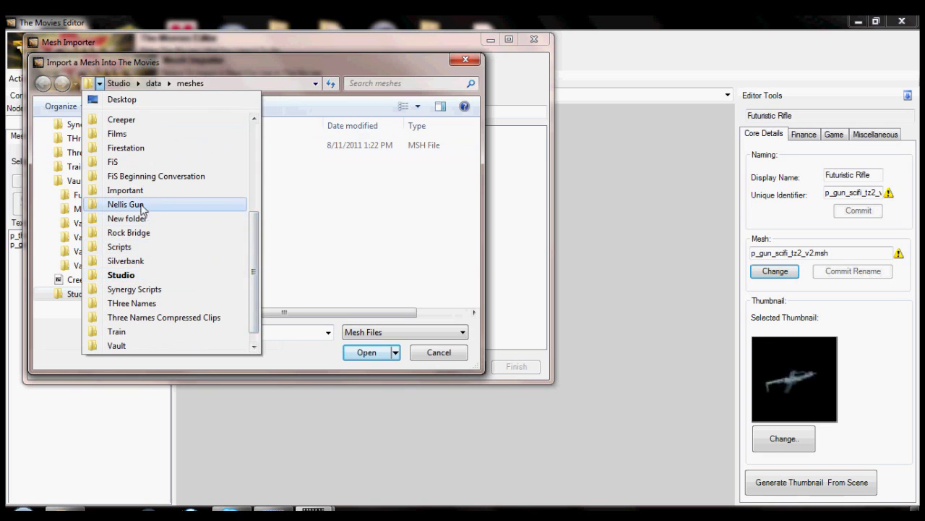
{"action": "left_click", "coordinate": [143, 204]}
{"action": "double_click", "coordinate": [173, 149]}
{"action": "double_click", "coordinate": [174, 149]}
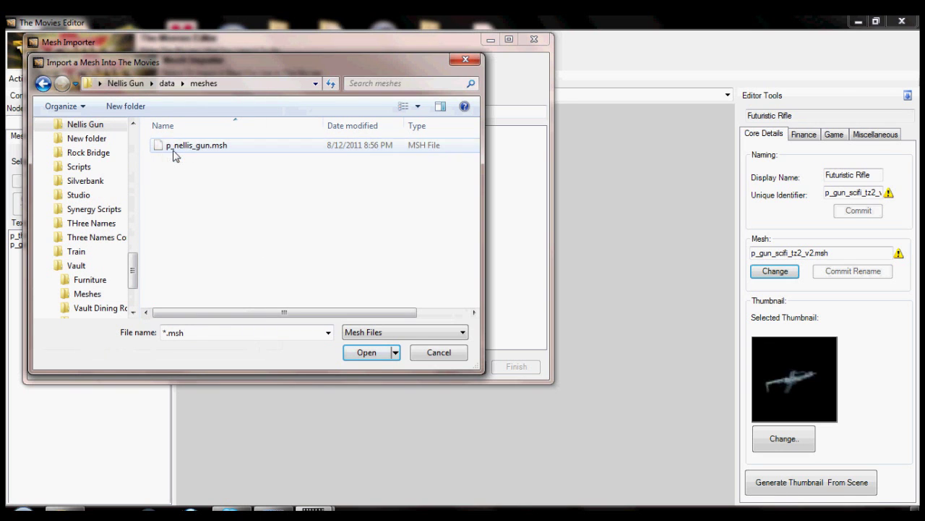
{"action": "double_click", "coordinate": [173, 150]}
{"action": "left_click", "coordinate": [523, 312]}
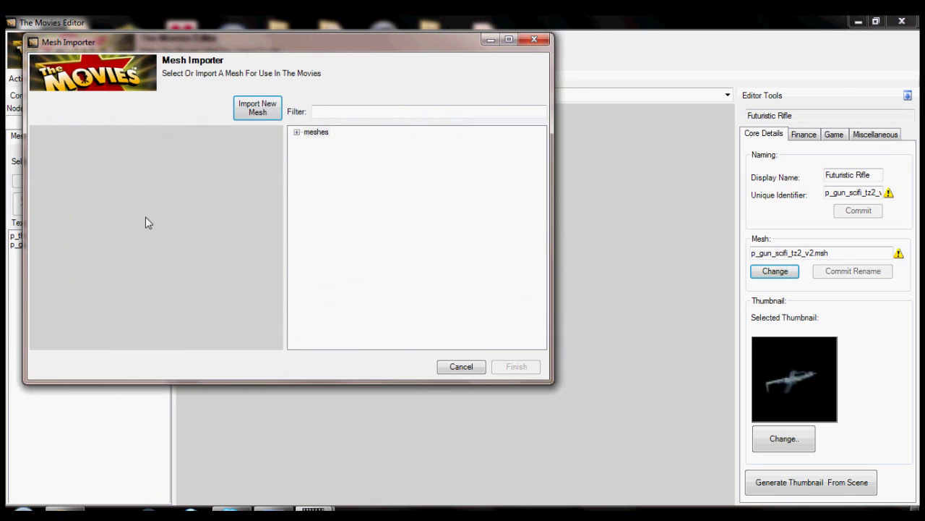
{"action": "left_click_drag", "start_coordinate": [152, 255], "coordinate": [99, 254]}
{"action": "left_click", "coordinate": [536, 368]}
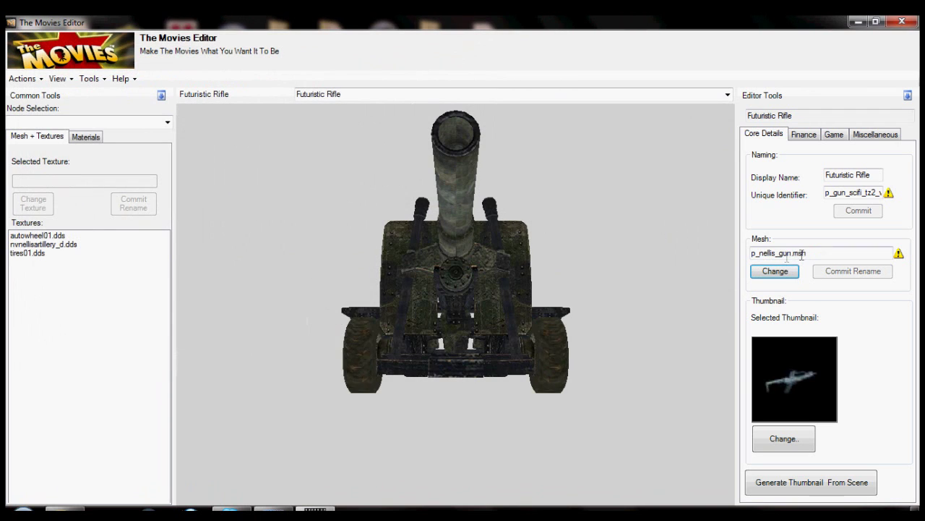
Set the prop's unique identifier to p_nellis_gun, copied from the mesh file name without its extension.
{"action": "left_click_drag", "start_coordinate": [787, 257], "coordinate": [738, 264]}
{"action": "key", "text": "ctrl+c"}
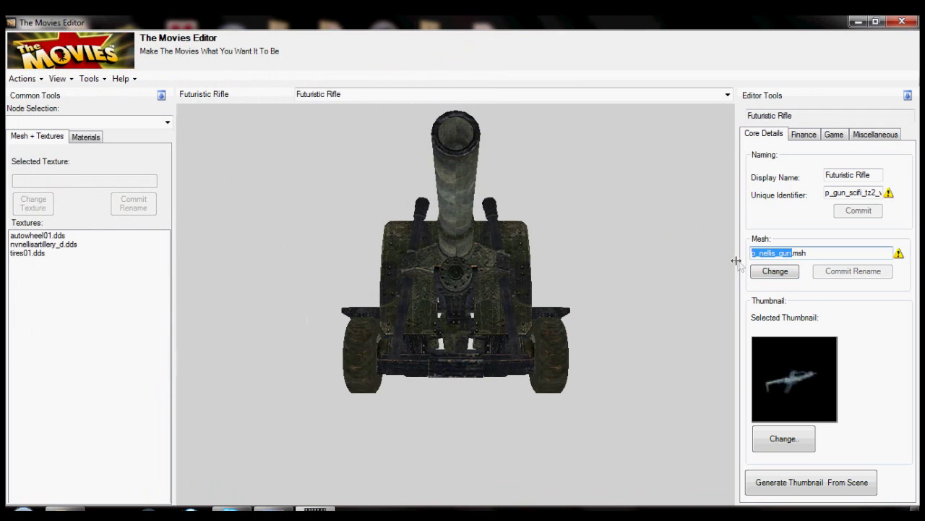
{"action": "double_click", "coordinate": [847, 194]}
{"action": "key", "text": "ctrl+v"}
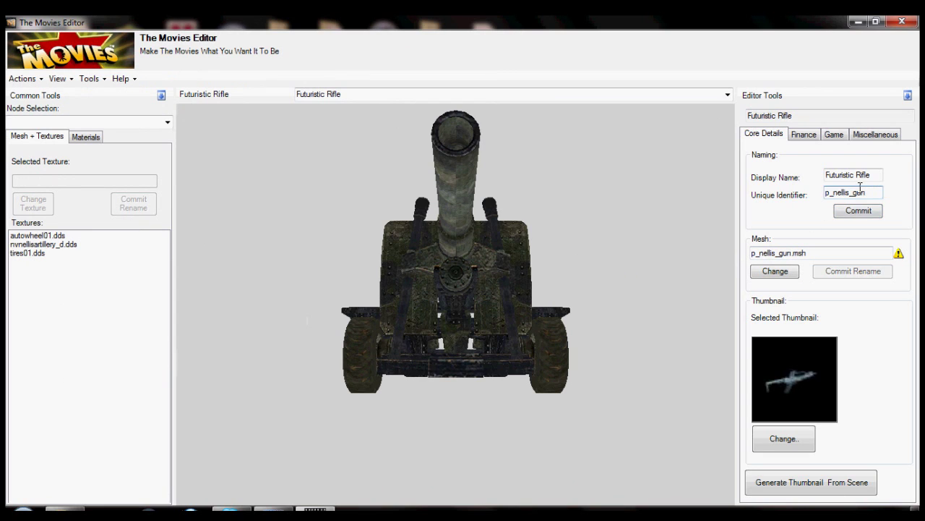
{"action": "left_click_drag", "start_coordinate": [872, 193], "coordinate": [822, 203]}
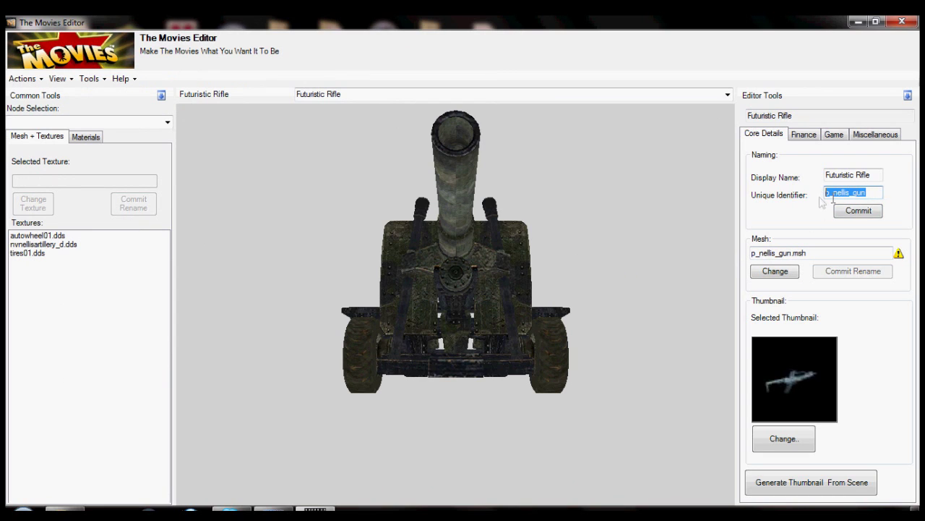
{"action": "left_click_drag", "start_coordinate": [793, 254], "coordinate": [708, 258]}
Generate the thumbnail from a rear view of the gun in the scene, and commit Nellis Gun as the display name.
{"action": "left_click_drag", "start_coordinate": [578, 295], "coordinate": [300, 289]}
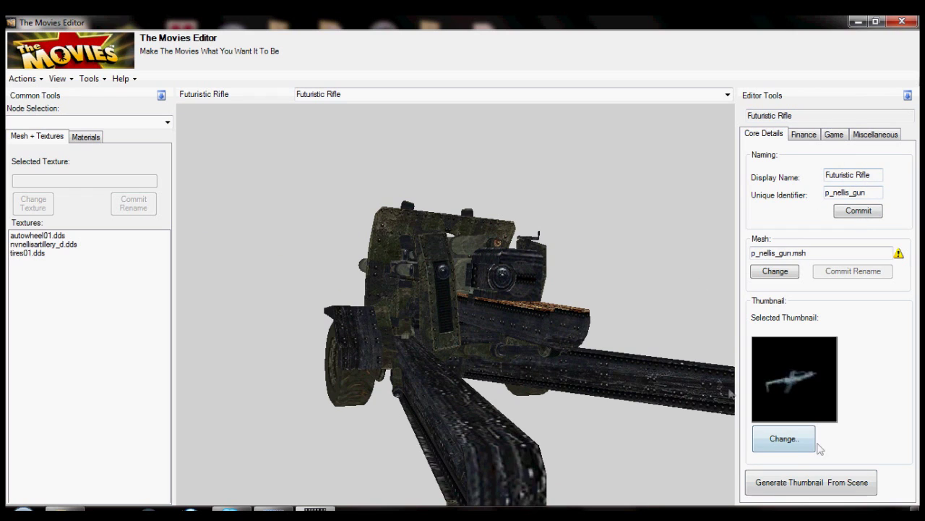
{"action": "left_click", "coordinate": [795, 482]}
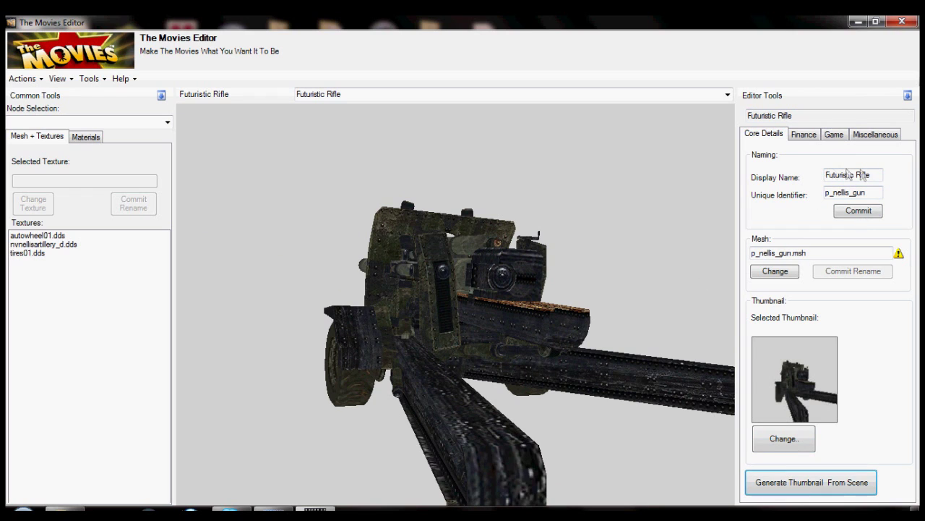
{"action": "left_click_drag", "start_coordinate": [877, 175], "coordinate": [735, 185]}
{"action": "type", "text": "Nellis Gun"}
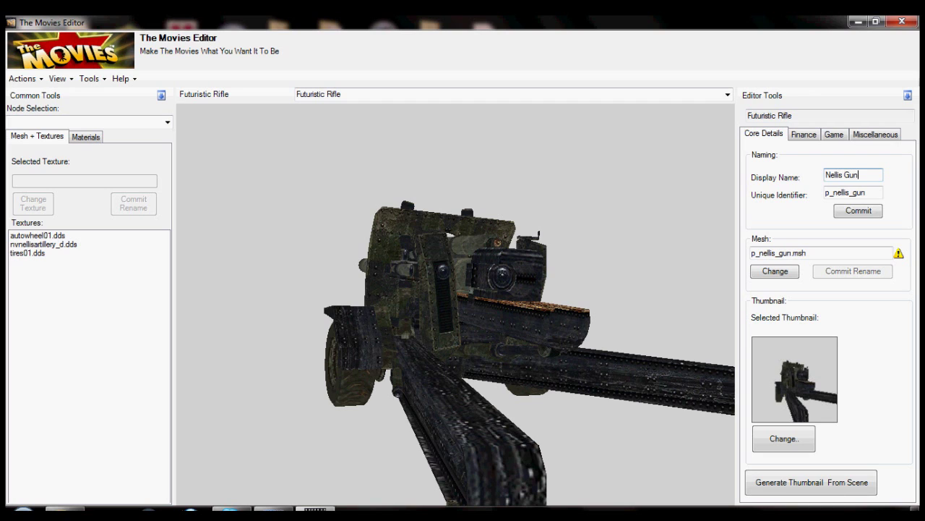
{"action": "left_click", "coordinate": [858, 211]}
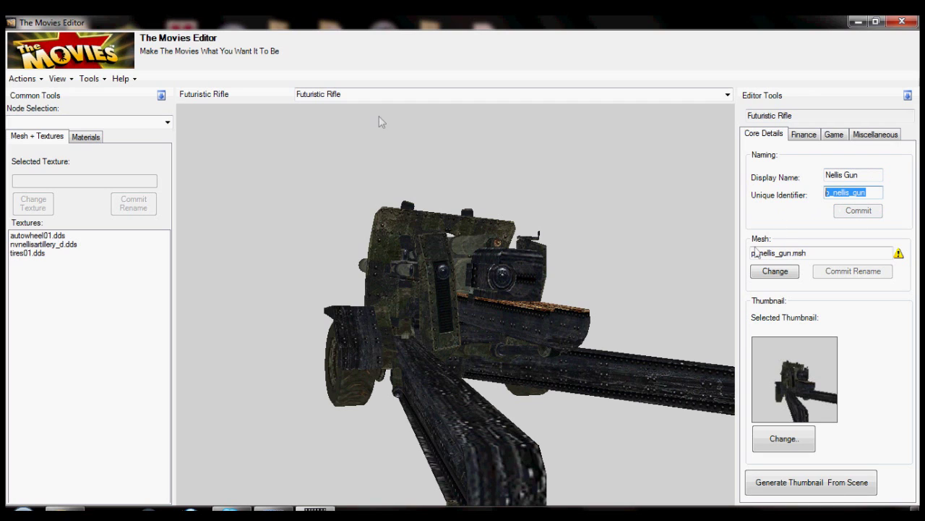
Commit the modified prop resource and close The Movies Editor.
{"action": "left_click", "coordinate": [22, 79]}
{"action": "left_click", "coordinate": [40, 123]}
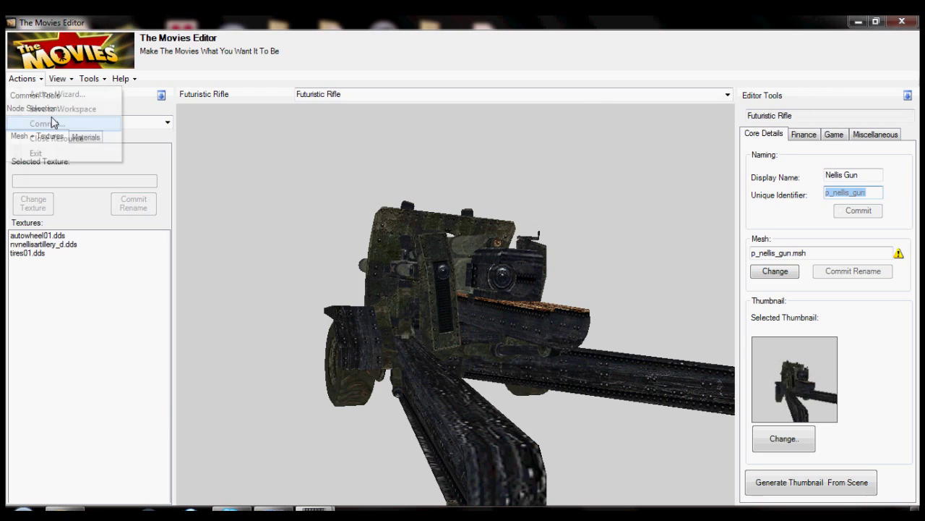
{"action": "left_click_drag", "start_coordinate": [550, 399], "coordinate": [265, 340]}
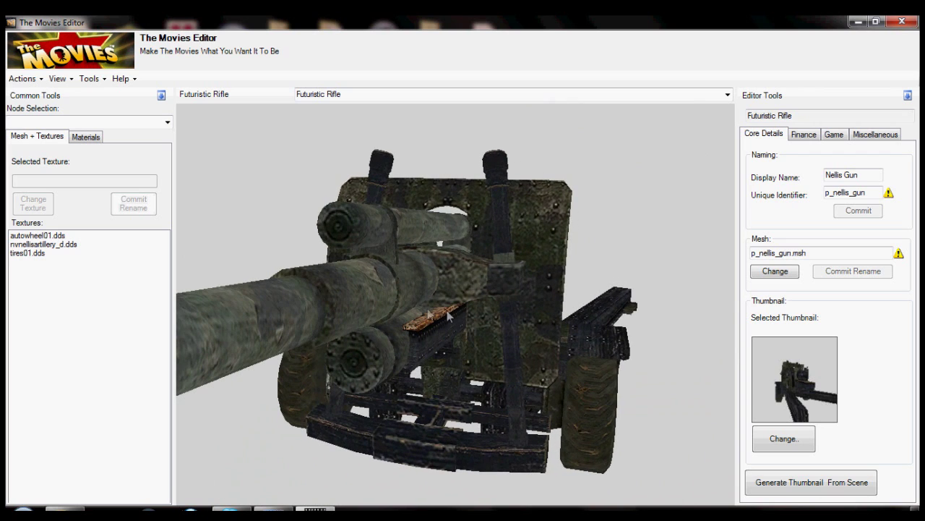
{"action": "left_click", "coordinate": [900, 21]}
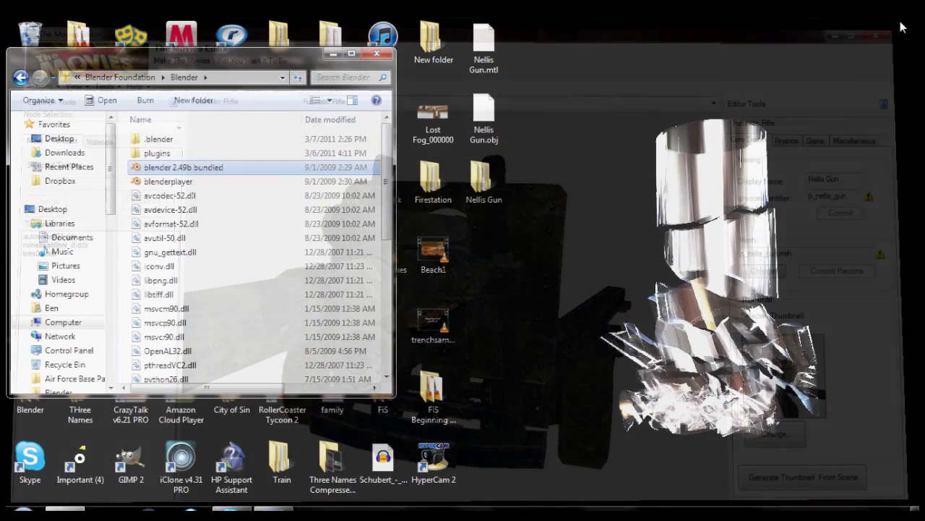